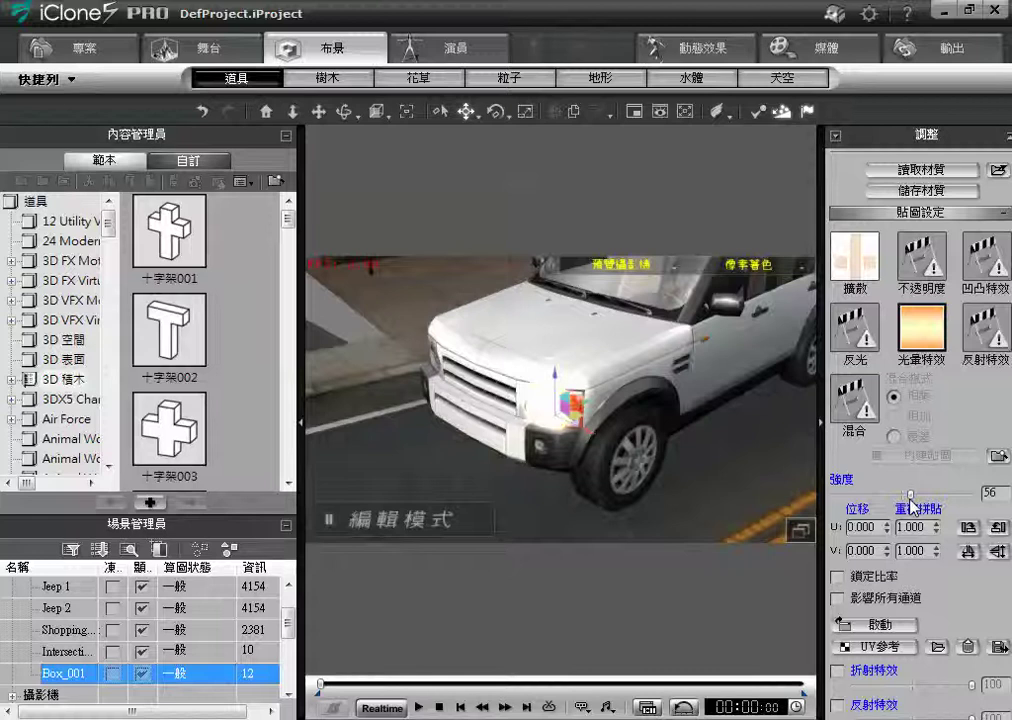
# Raise the headlight box's glow strength to 100 and duplicate the box onto the jeep's other headlight
pyautogui.moveTo(911, 496); pyautogui.dragTo(985, 530)
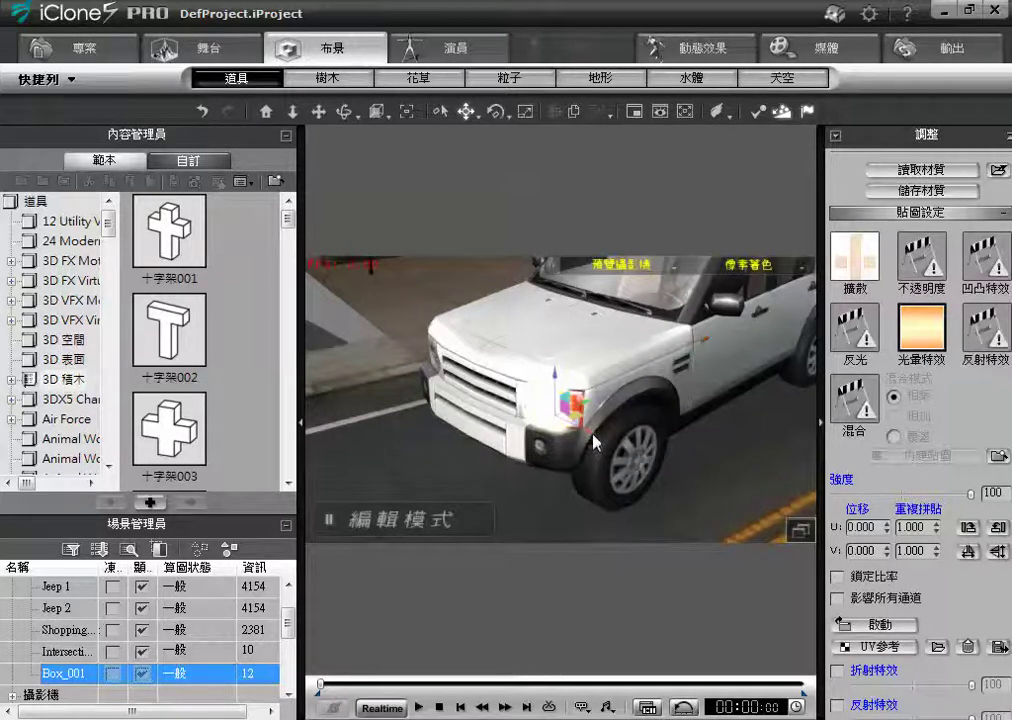
pyautogui.keyDown('ctrl'); pyautogui.moveTo(591, 432); pyautogui.dragTo(468, 385); pyautogui.keyUp('ctrl')
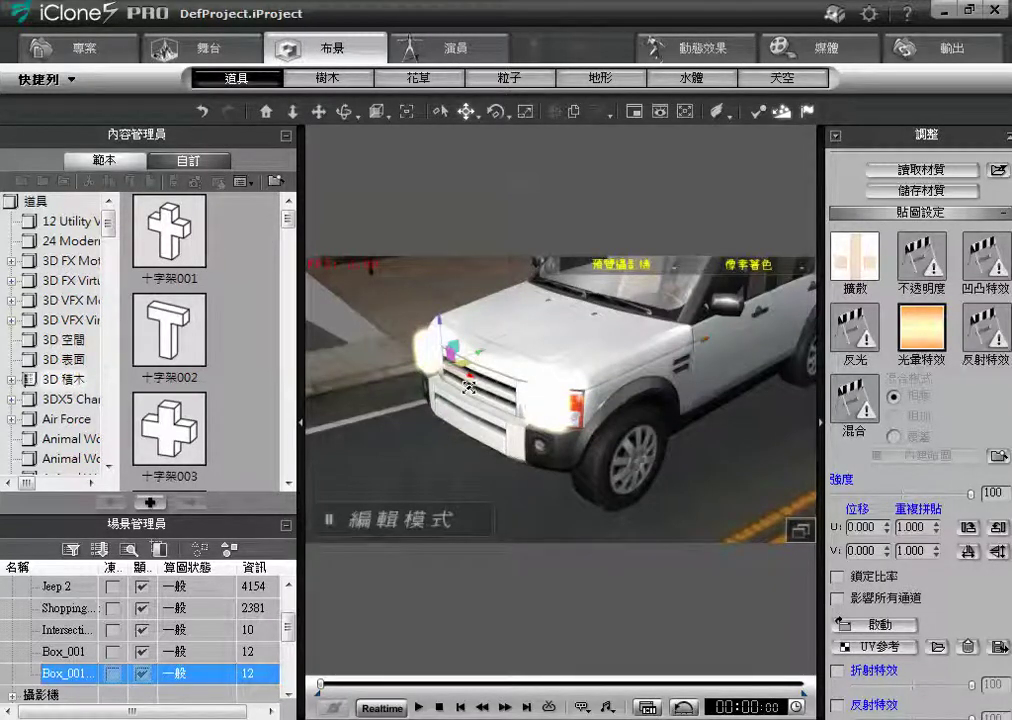
# Rotate and reposition the duplicated glow box so it fits the jeep's second headlight
pyautogui.click(267, 112)
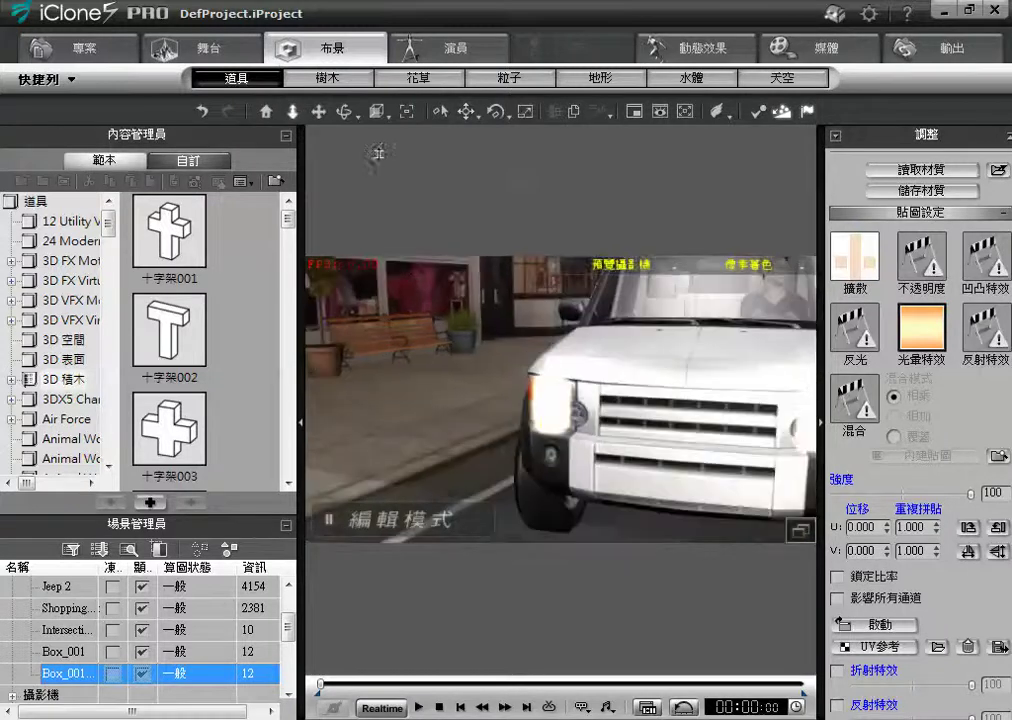
pyautogui.click(345, 113)
pyautogui.moveTo(468, 354); pyautogui.dragTo(632, 545)
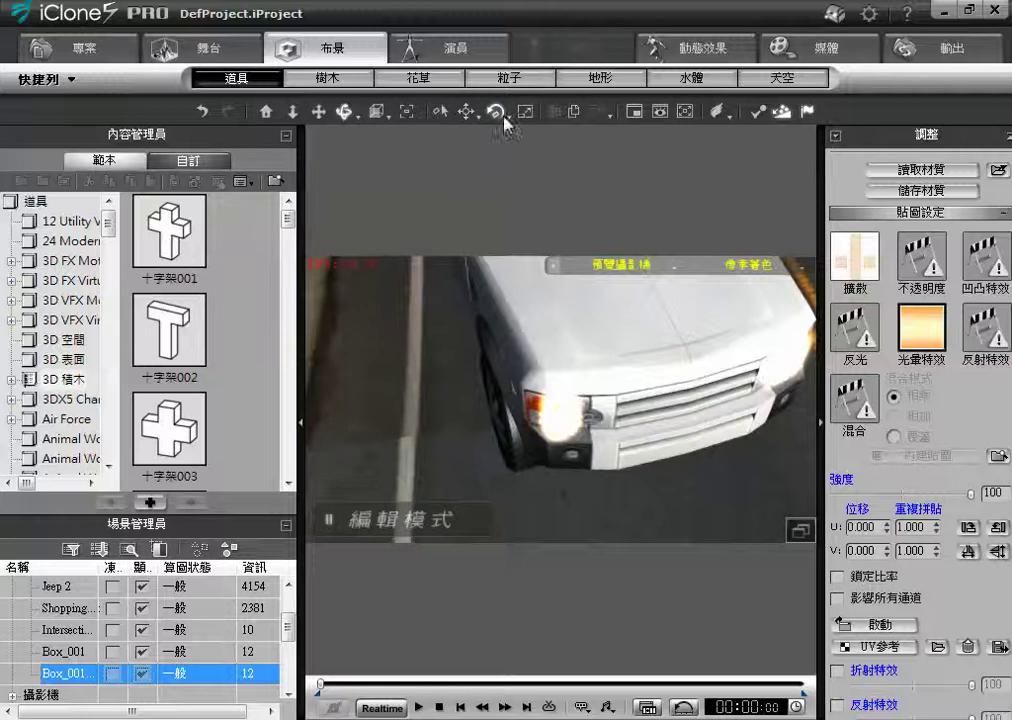
pyautogui.click(503, 115)
pyautogui.click(565, 384)
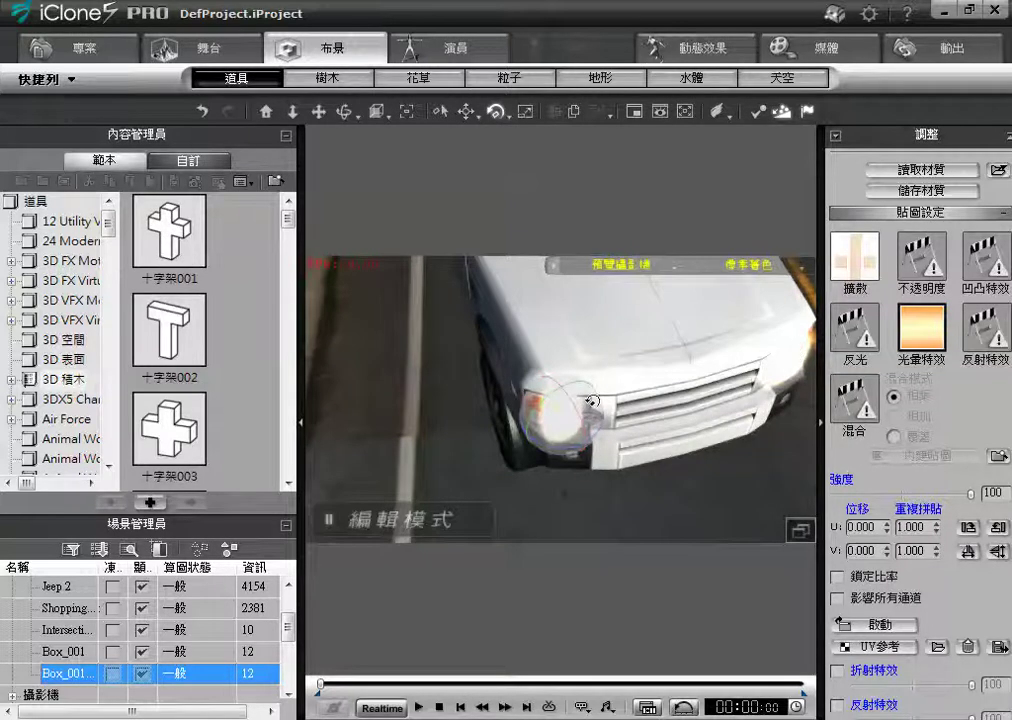
pyautogui.moveTo(594, 418); pyautogui.dragTo(567, 451)
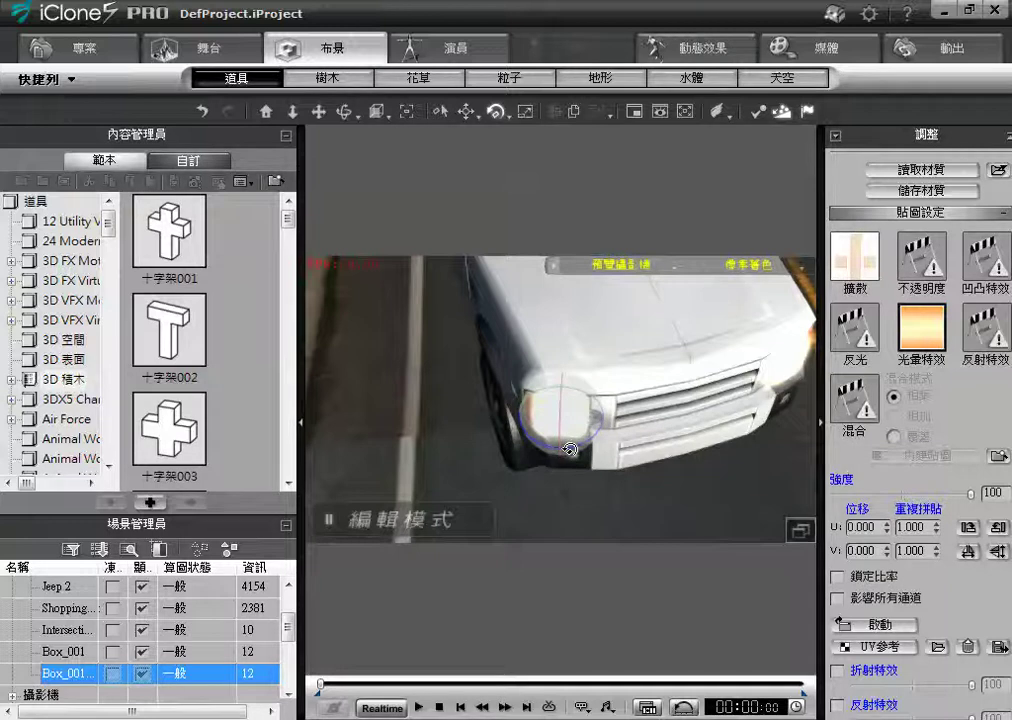
pyautogui.click(465, 111)
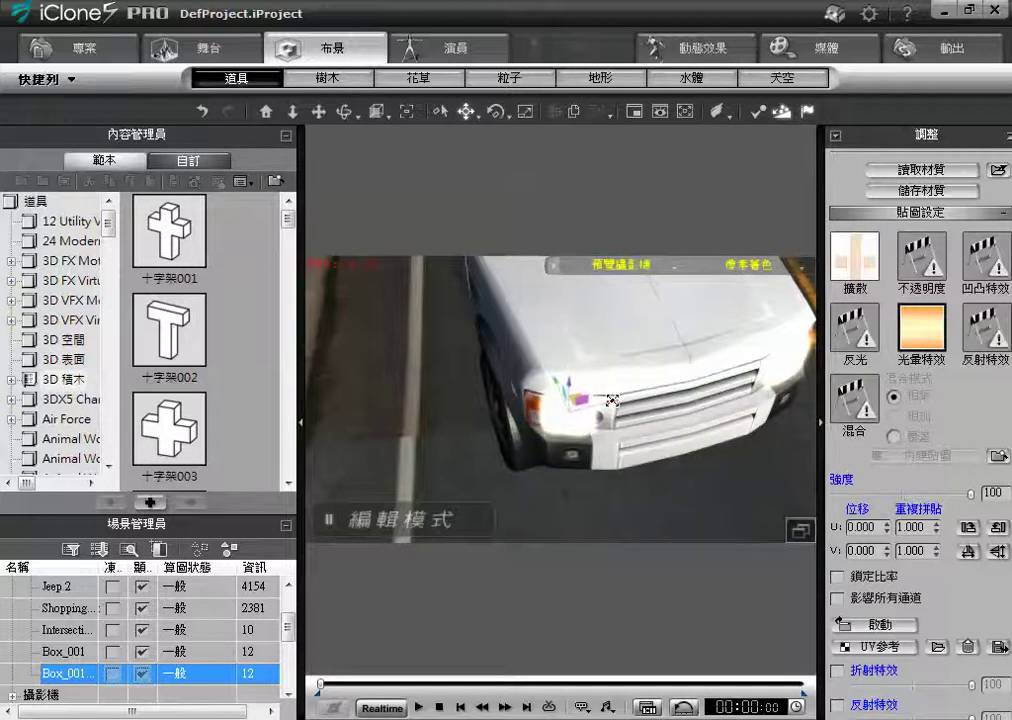
pyautogui.moveTo(519, 245); pyautogui.dragTo(721, 461, button='right')
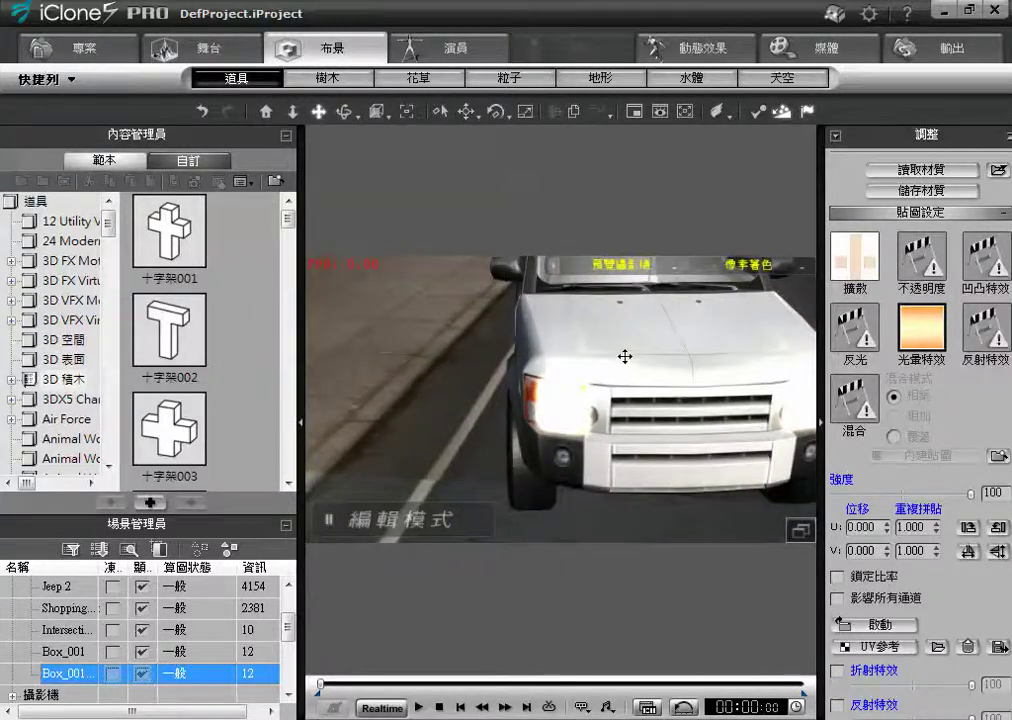
# Examine both glowing headlights of the white jeep from the front, from farther away and from an angle
pyautogui.click(675, 355)
pyautogui.moveTo(675, 355); pyautogui.dragTo(582, 365, button='middle')
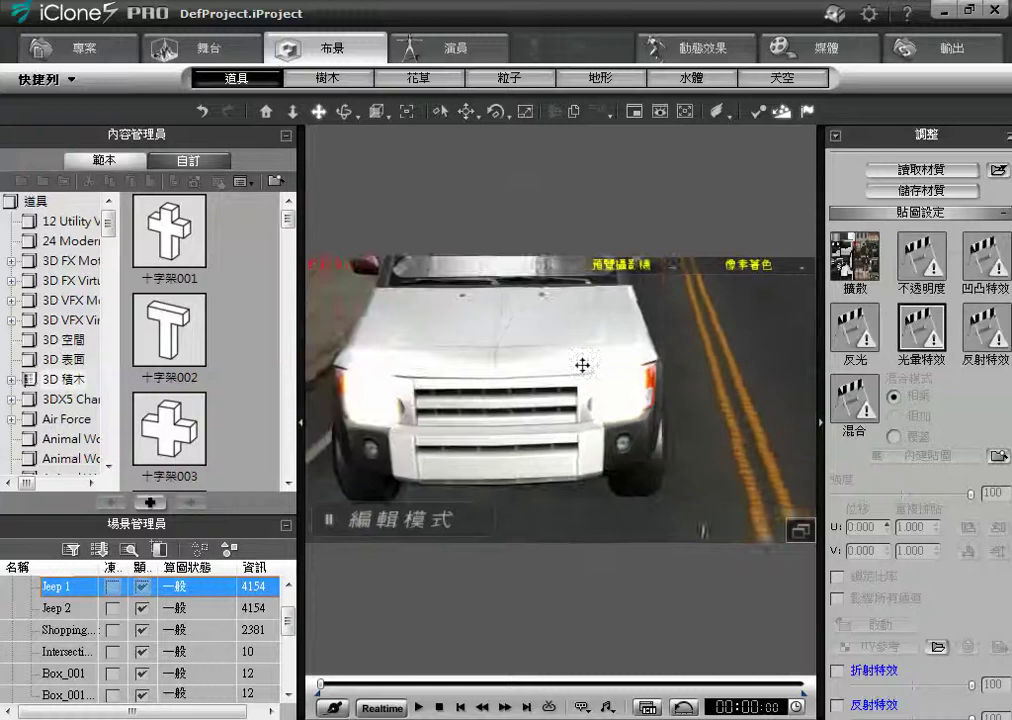
pyautogui.click(646, 400)
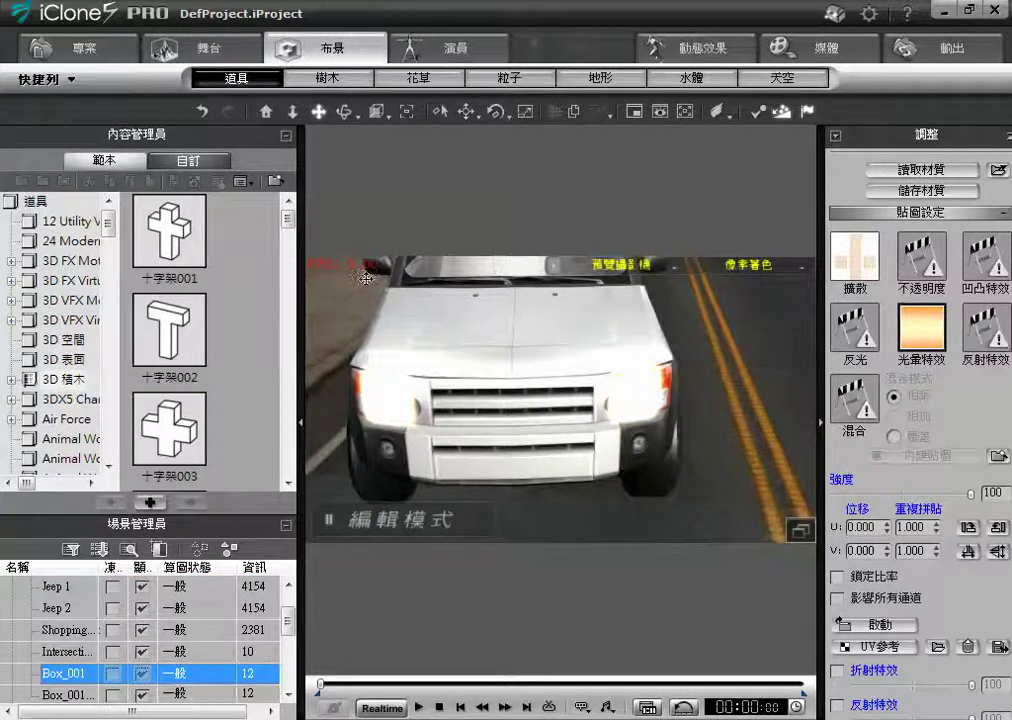
pyautogui.scroll(-2, 580, 414)
pyautogui.scroll(-2, 580, 414)
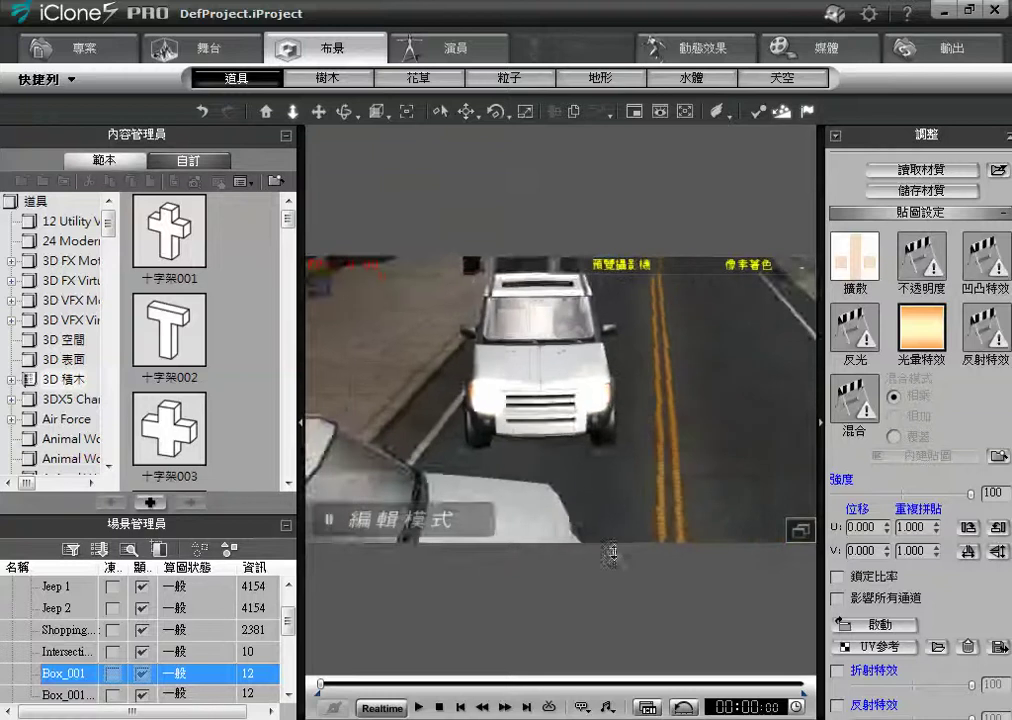
pyautogui.scroll(-2, 605, 492)
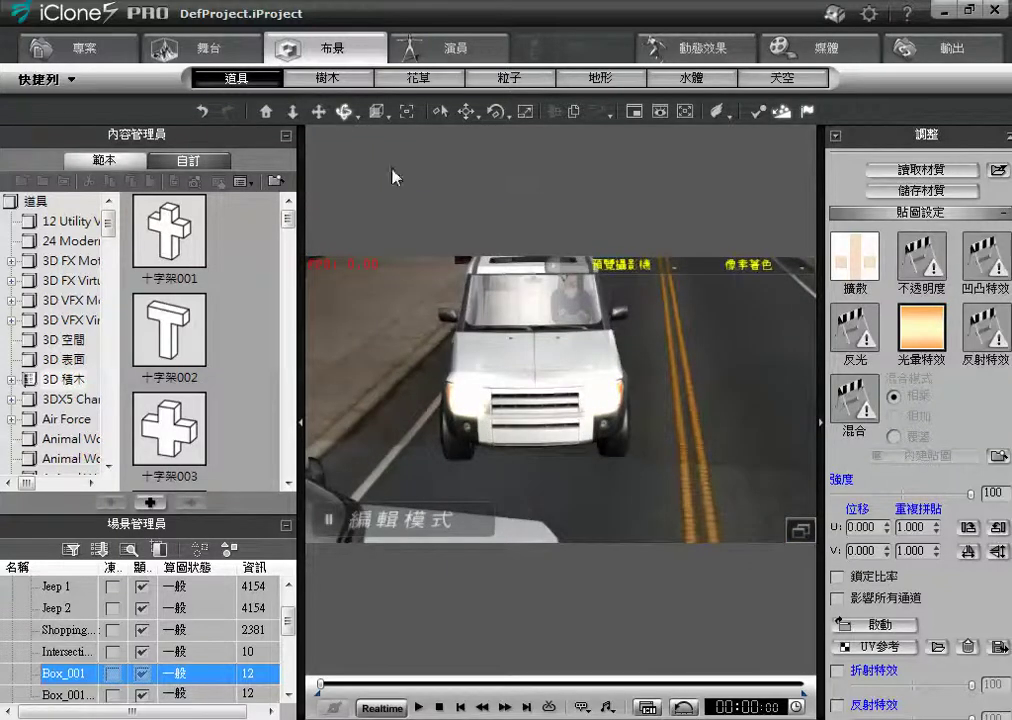
pyautogui.moveTo(415, 278); pyautogui.dragTo(598, 285)
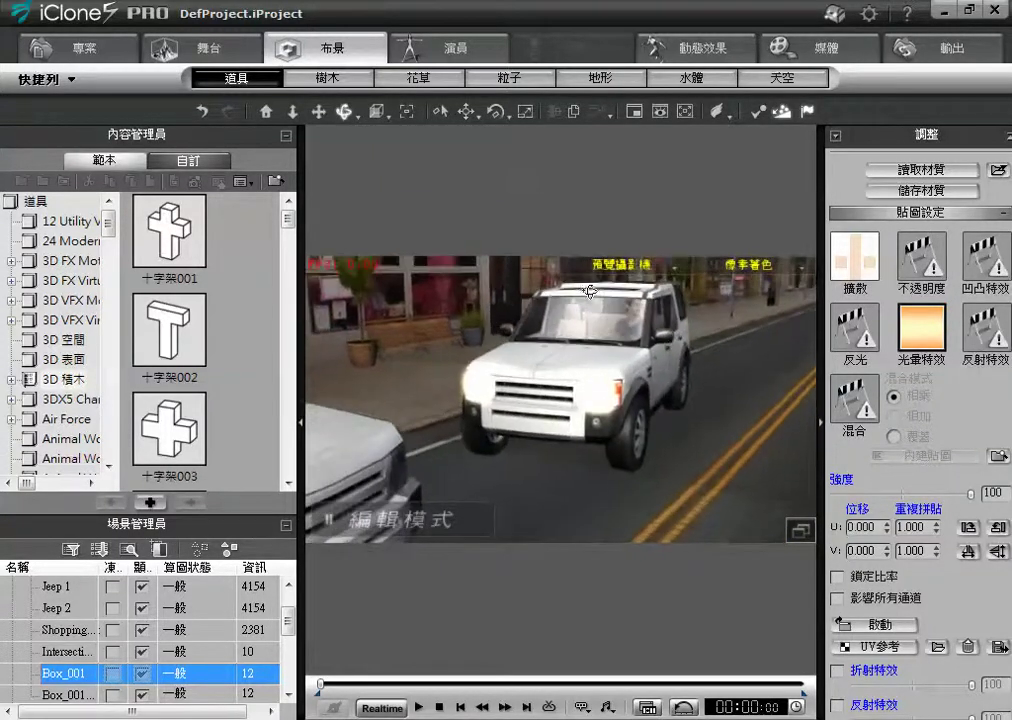
pyautogui.moveTo(572, 425); pyautogui.dragTo(580, 377)
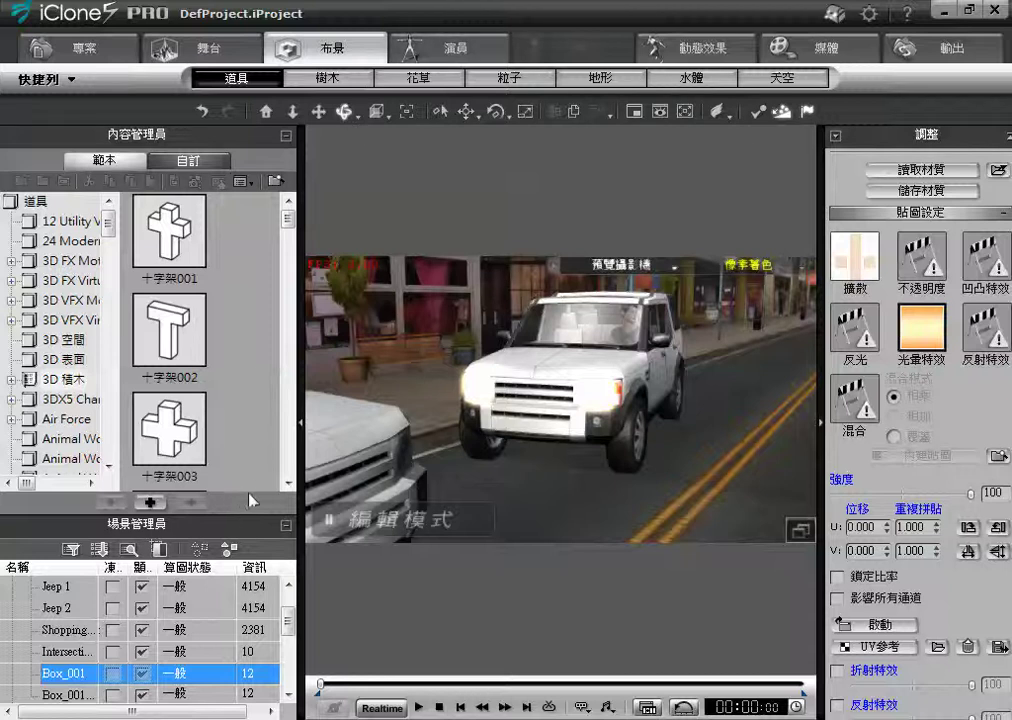
# Widen the name column of the scene object list and expand the directional/spot light group
pyautogui.moveTo(288, 622); pyautogui.dragTo(287, 662)
pyautogui.click(12, 607)
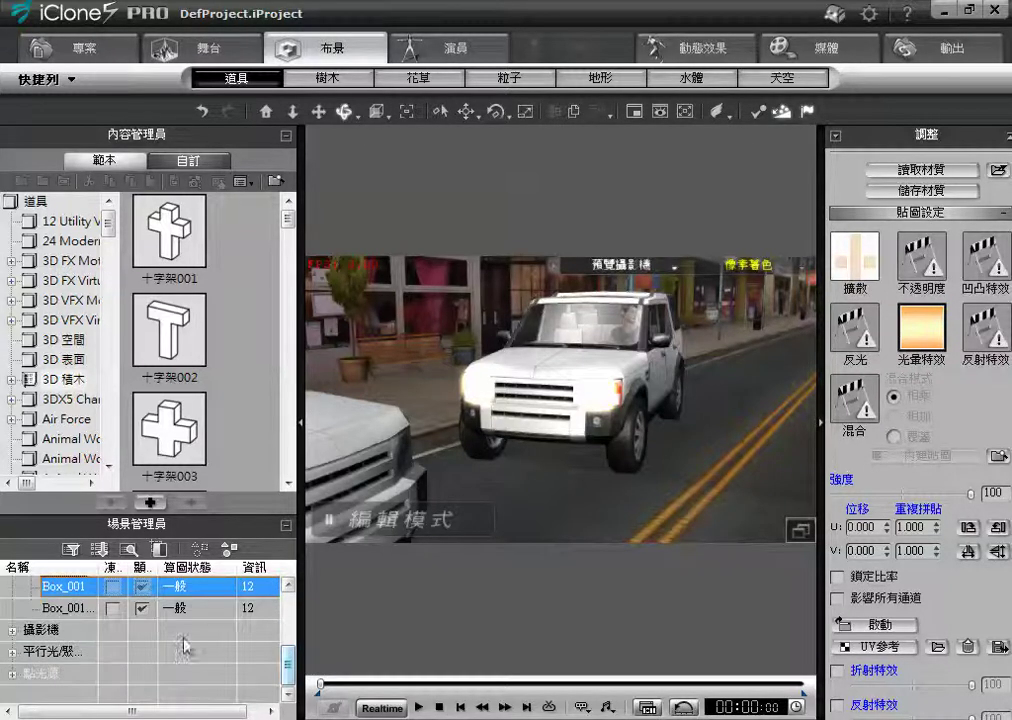
pyautogui.scroll(2, 288, 670)
pyautogui.scroll(-2, 190, 650)
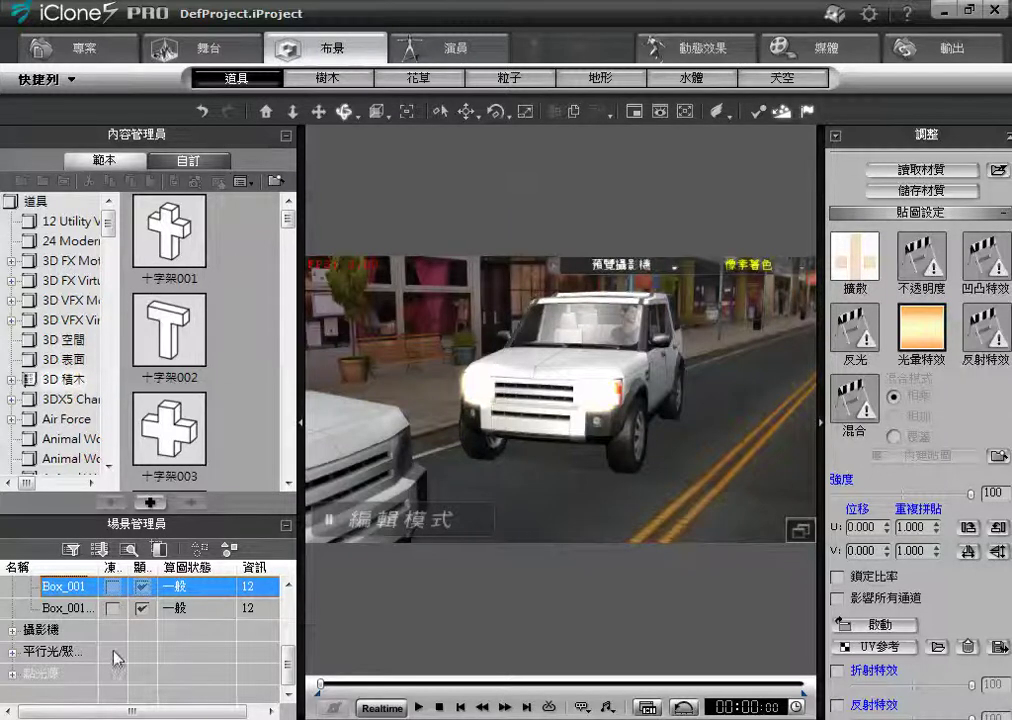
pyautogui.moveTo(116, 567); pyautogui.dragTo(129, 567)
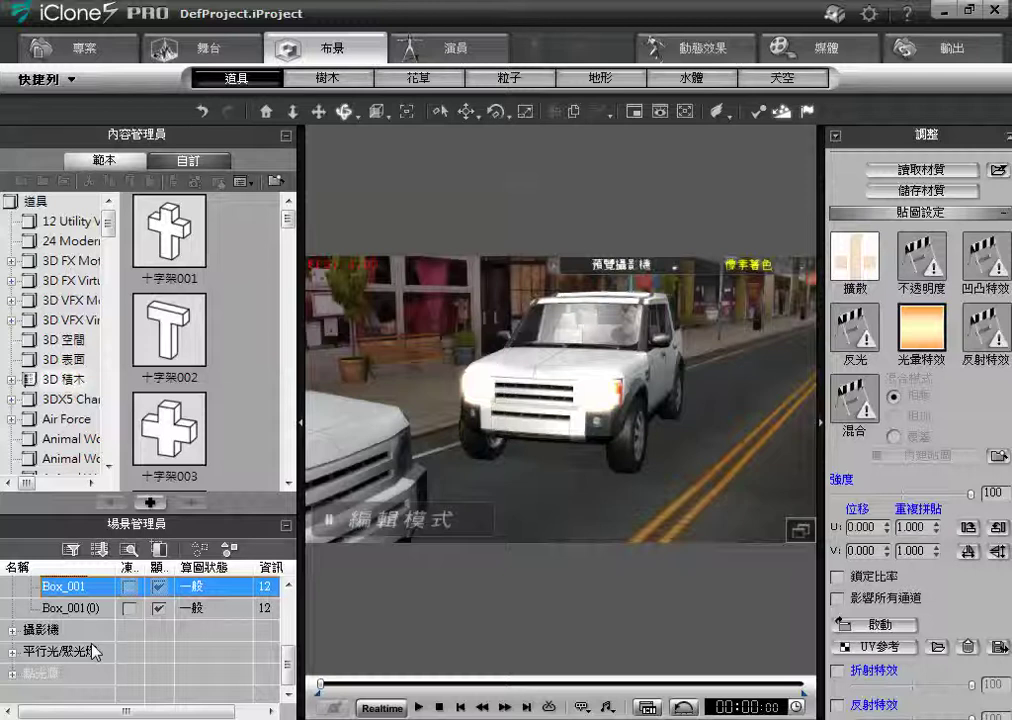
pyautogui.click(12, 652)
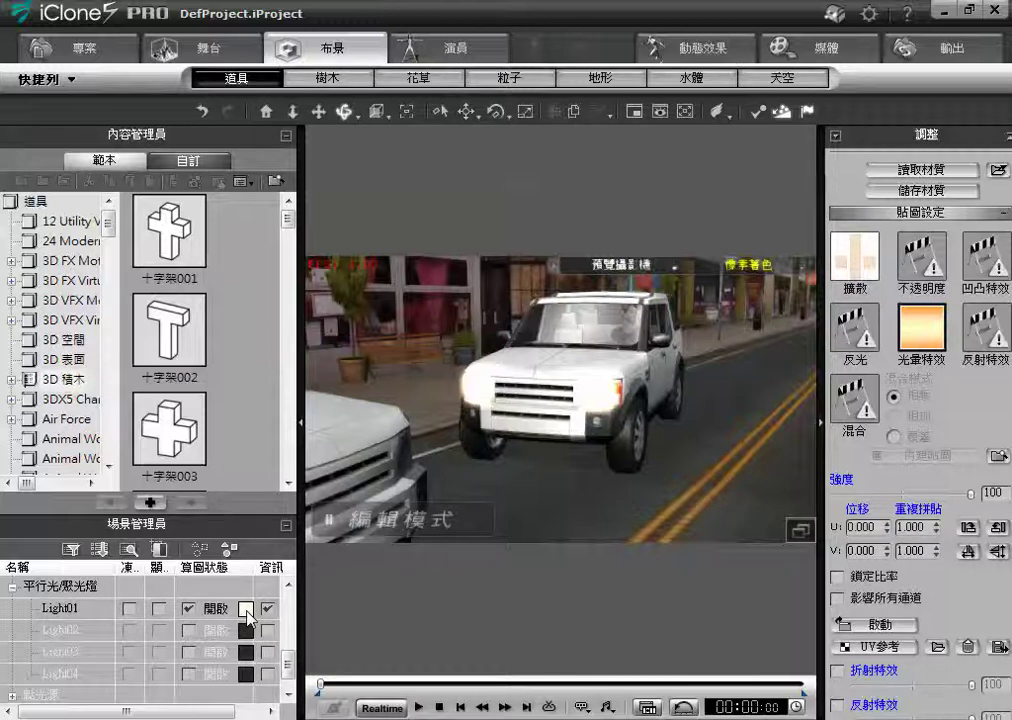
# Set Light01's color to dark brown (RGB 108, 60, 0) and switch the light off and on to compare the scene
pyautogui.click(245, 608)
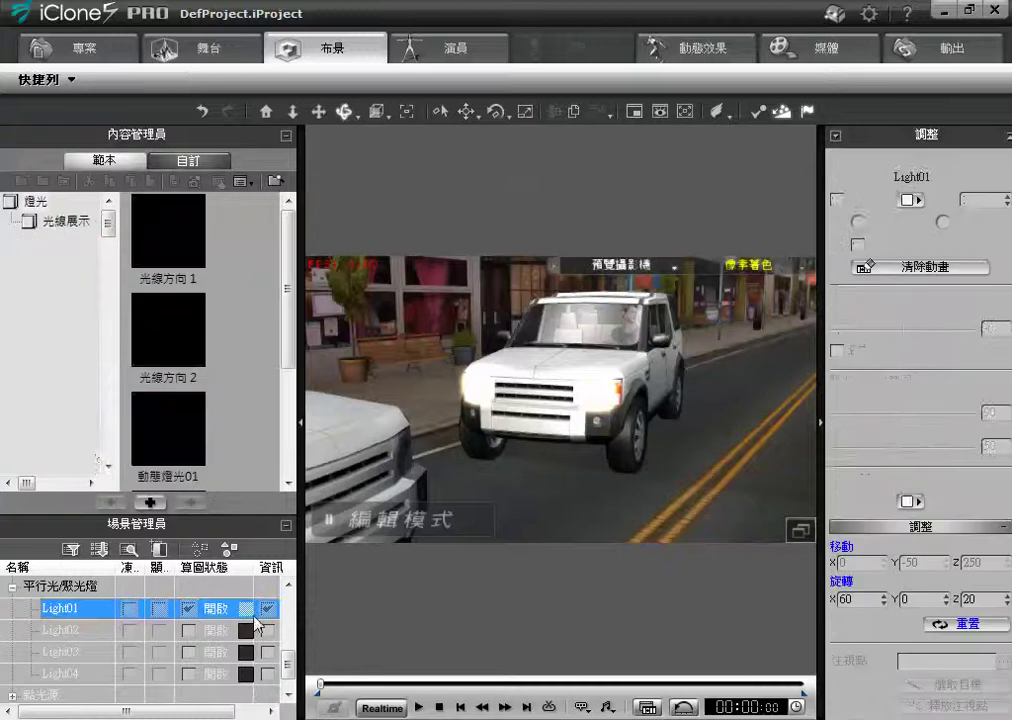
pyautogui.moveTo(420, 230); pyautogui.dragTo(154, 131)
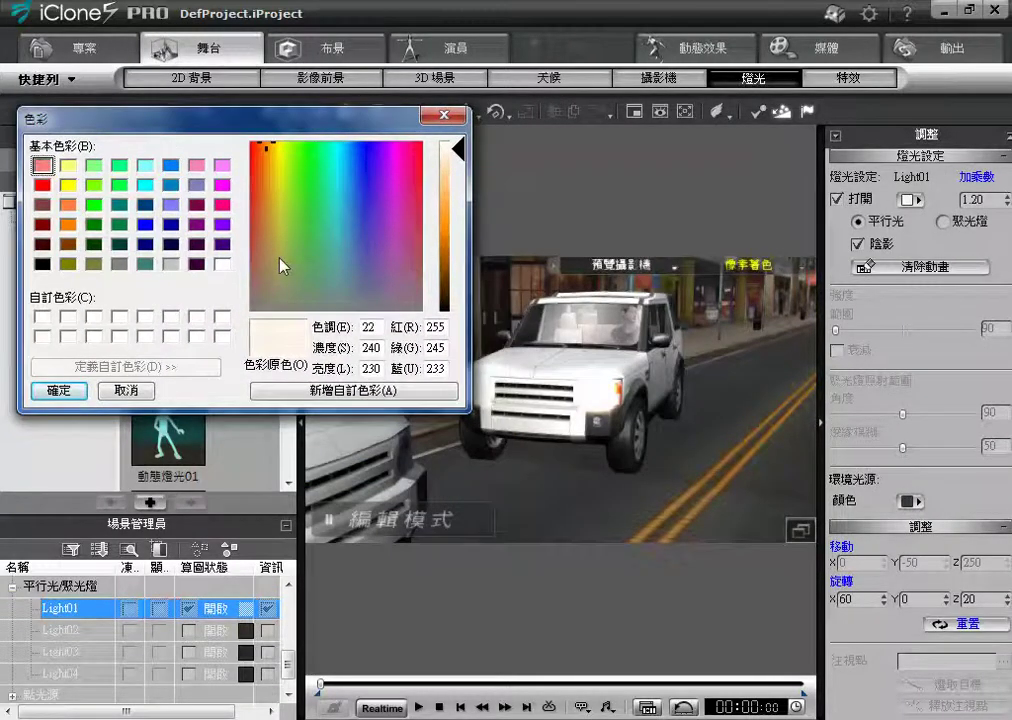
pyautogui.click(456, 280)
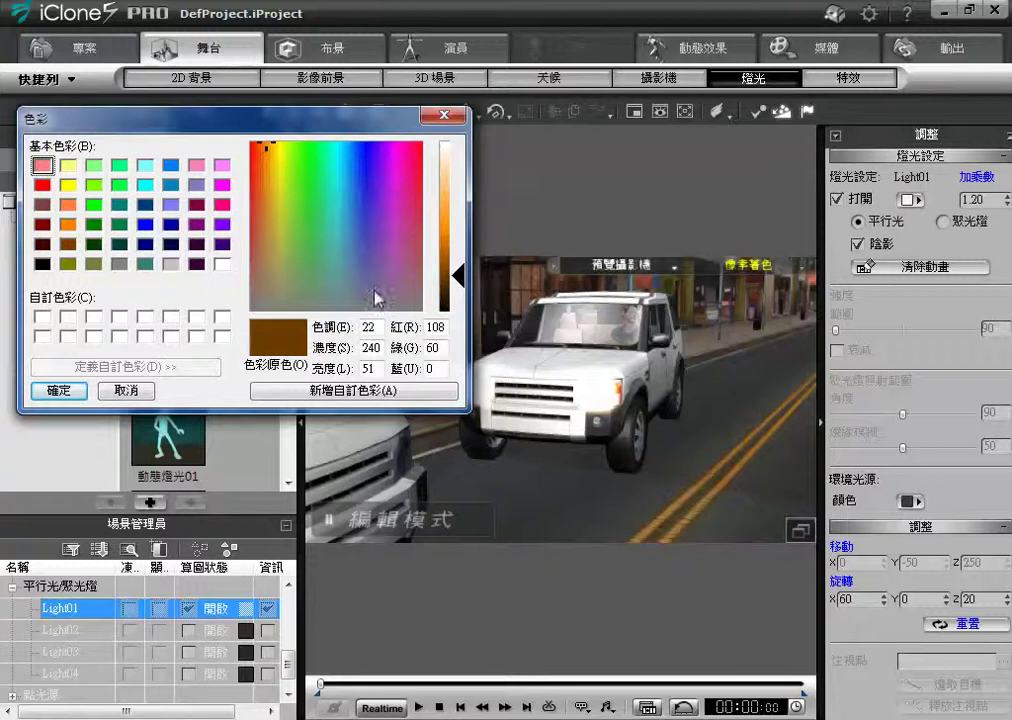
pyautogui.click(58, 390)
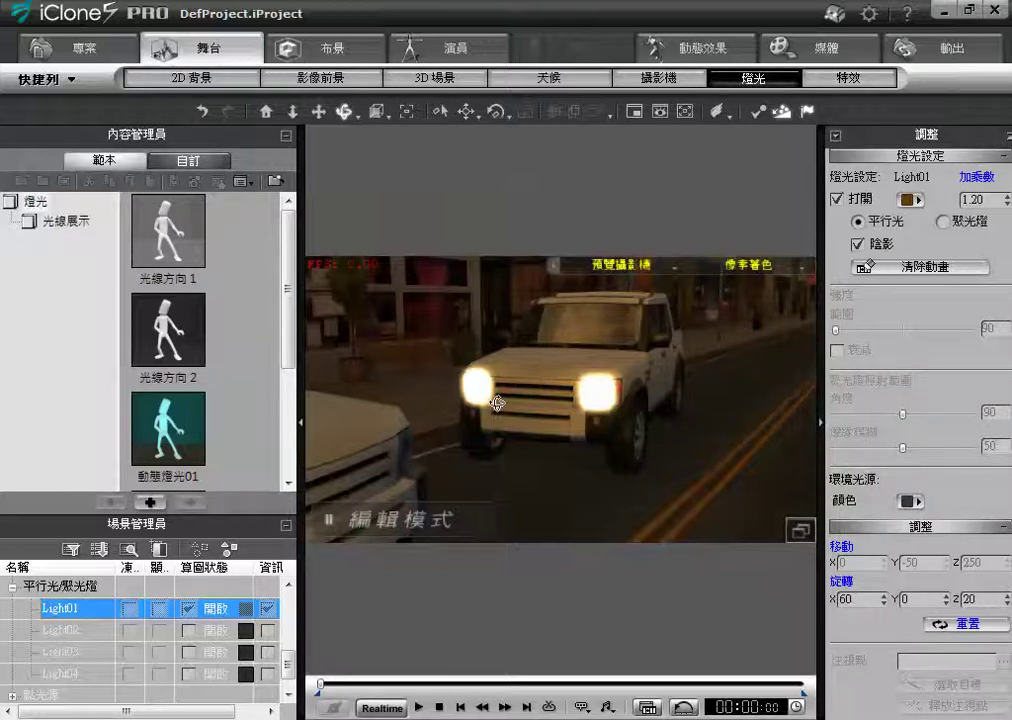
pyautogui.click(191, 609)
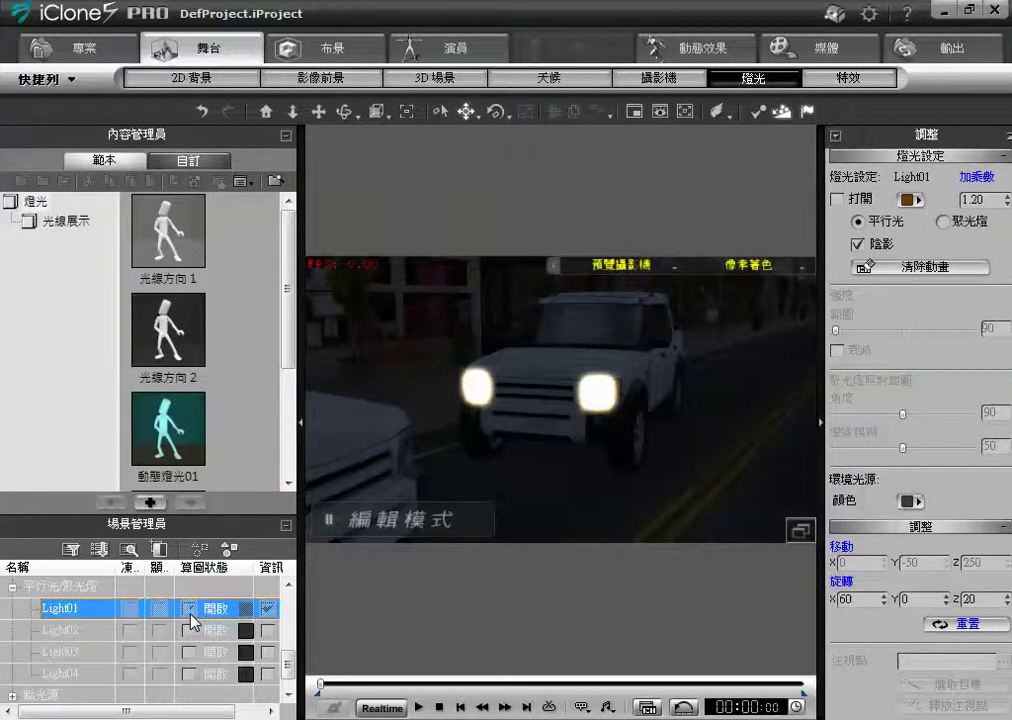
pyautogui.click(189, 608)
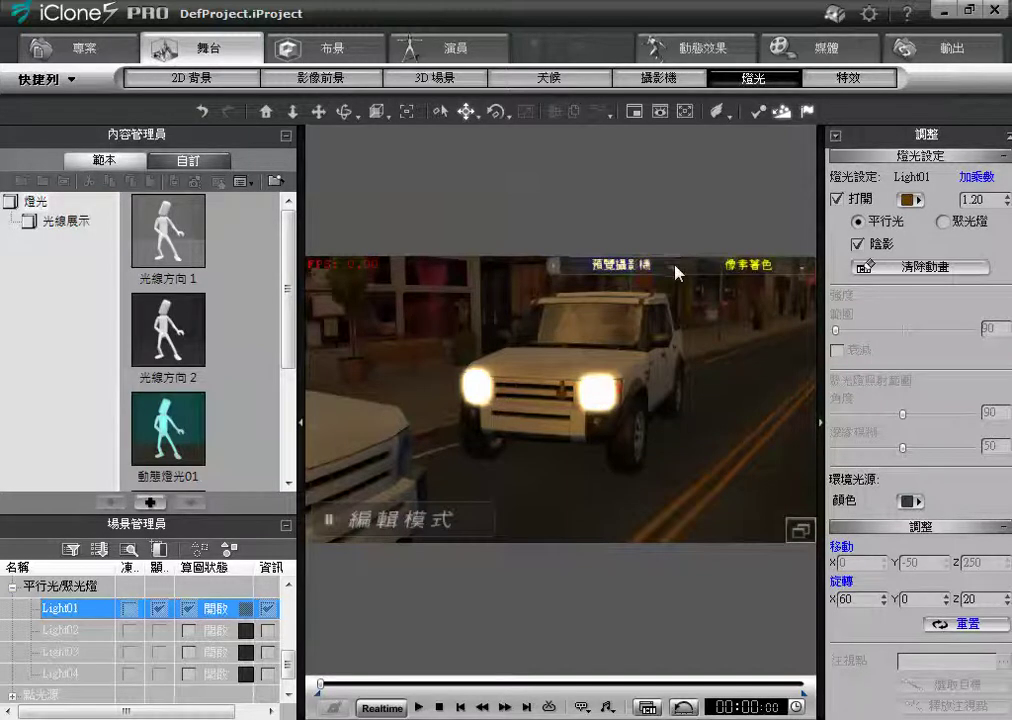
# Switch the view to camera 1, play the animation to preview the lighting, and stop playback
pyautogui.click(608, 267)
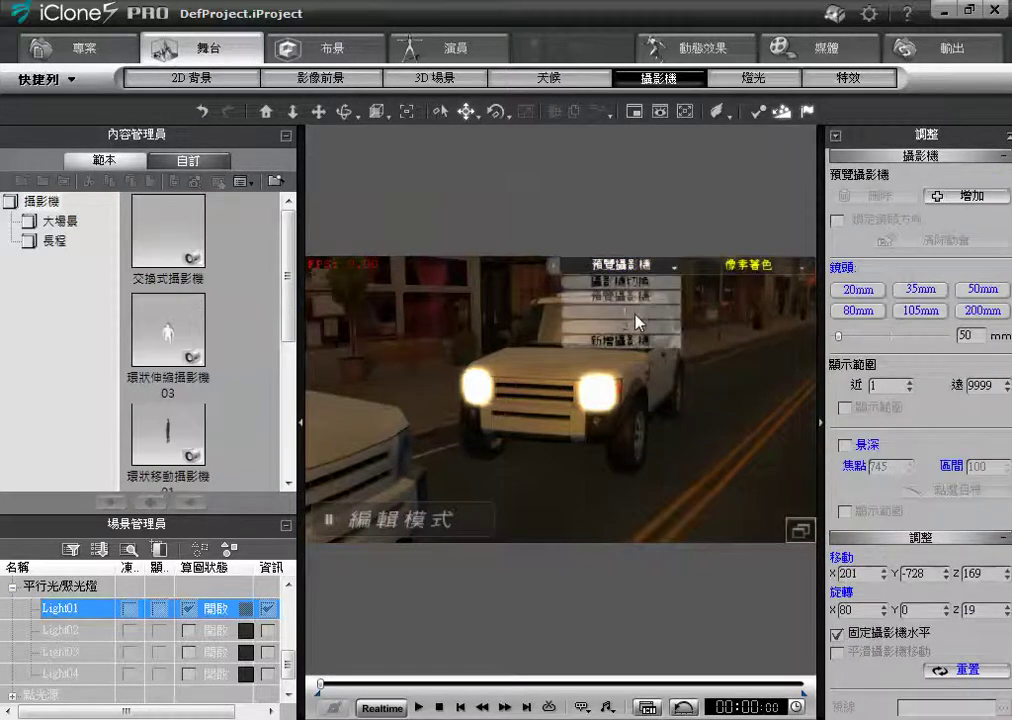
pyautogui.click(643, 312)
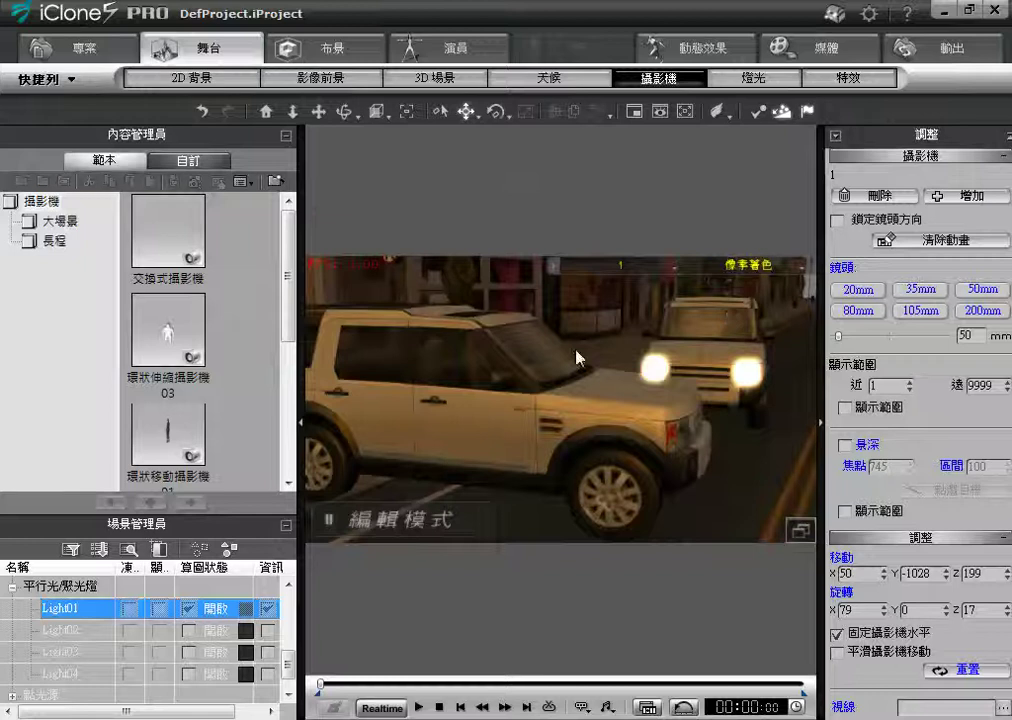
pyautogui.click(419, 707)
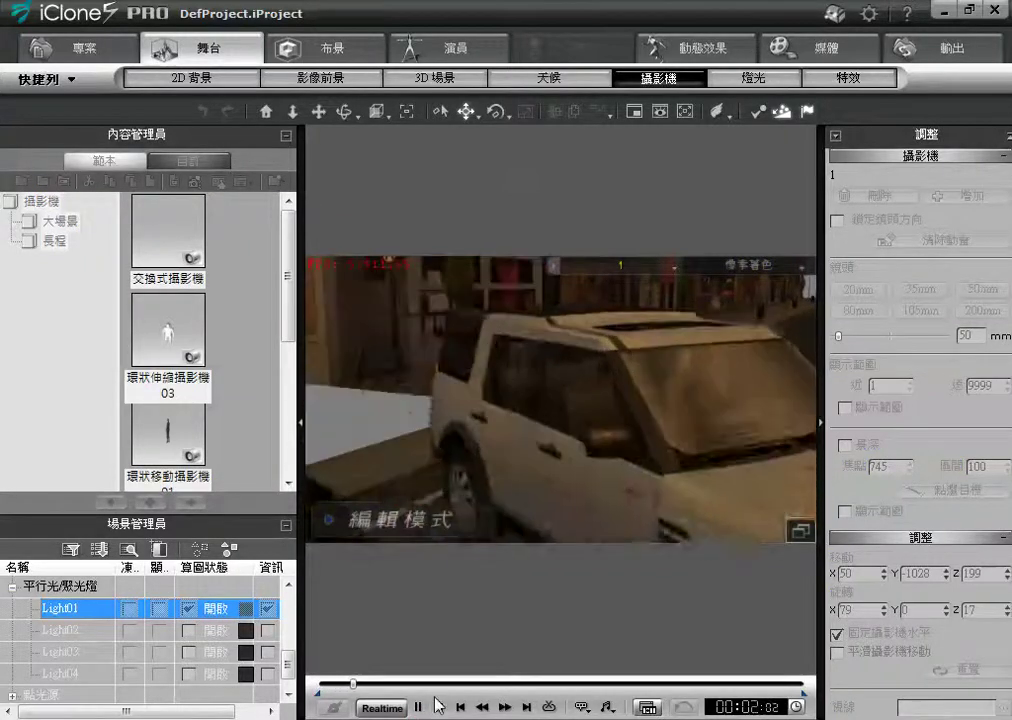
pyautogui.click(437, 707)
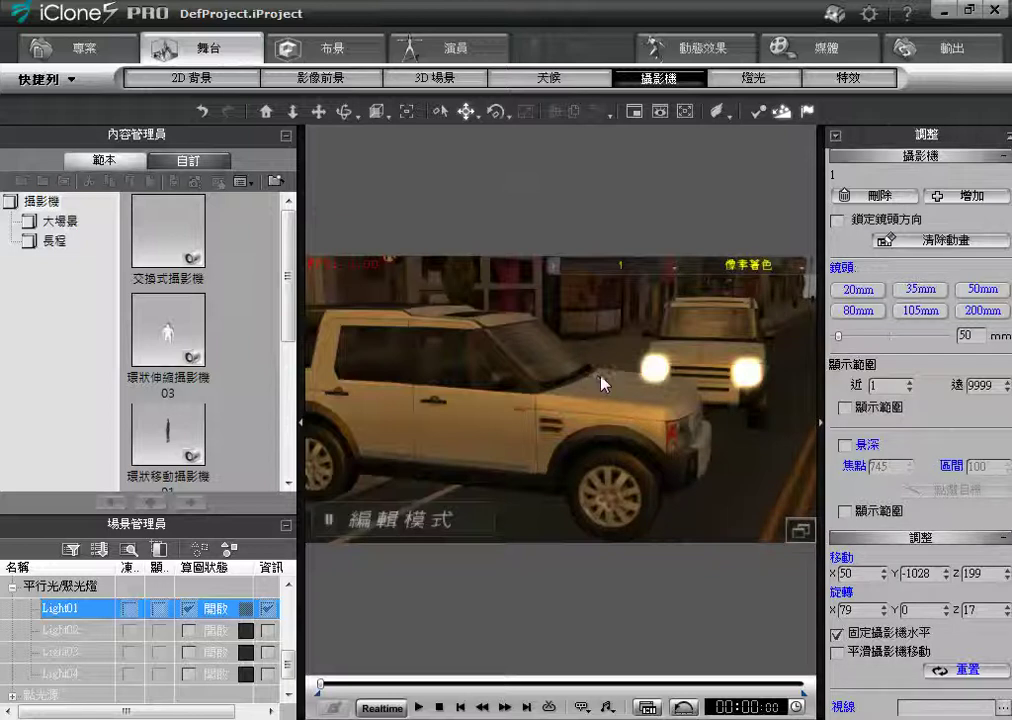
# Change Light01's color to a dark blue for a night-time look
pyautogui.click(246, 609)
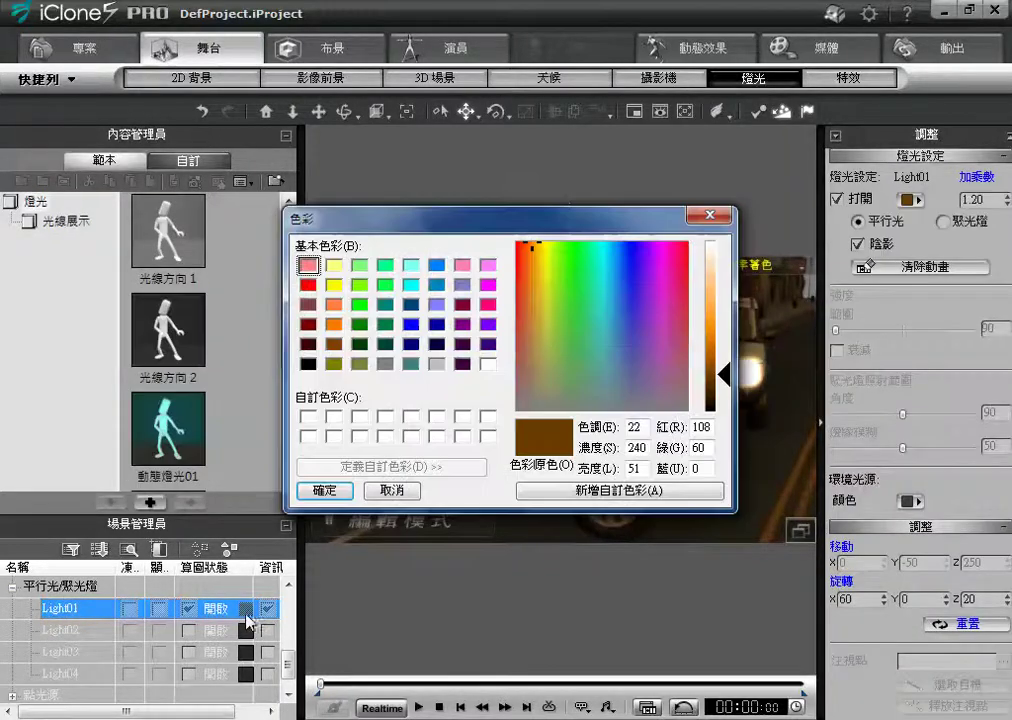
pyautogui.moveTo(555, 228); pyautogui.dragTo(305, 180)
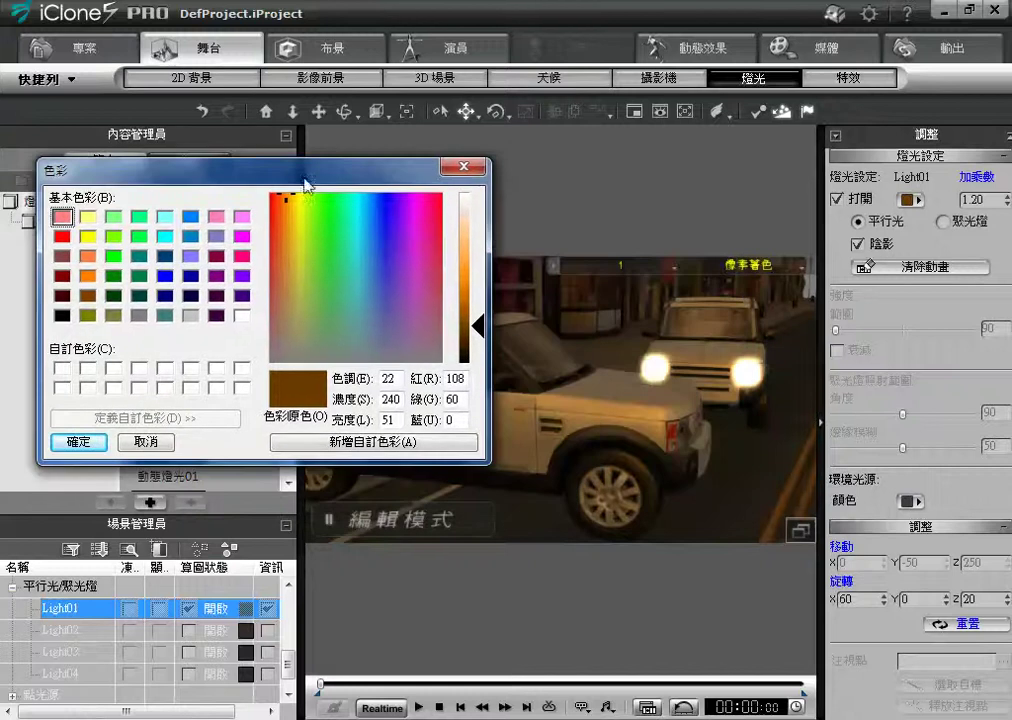
pyautogui.click(390, 277)
pyautogui.click(96, 443)
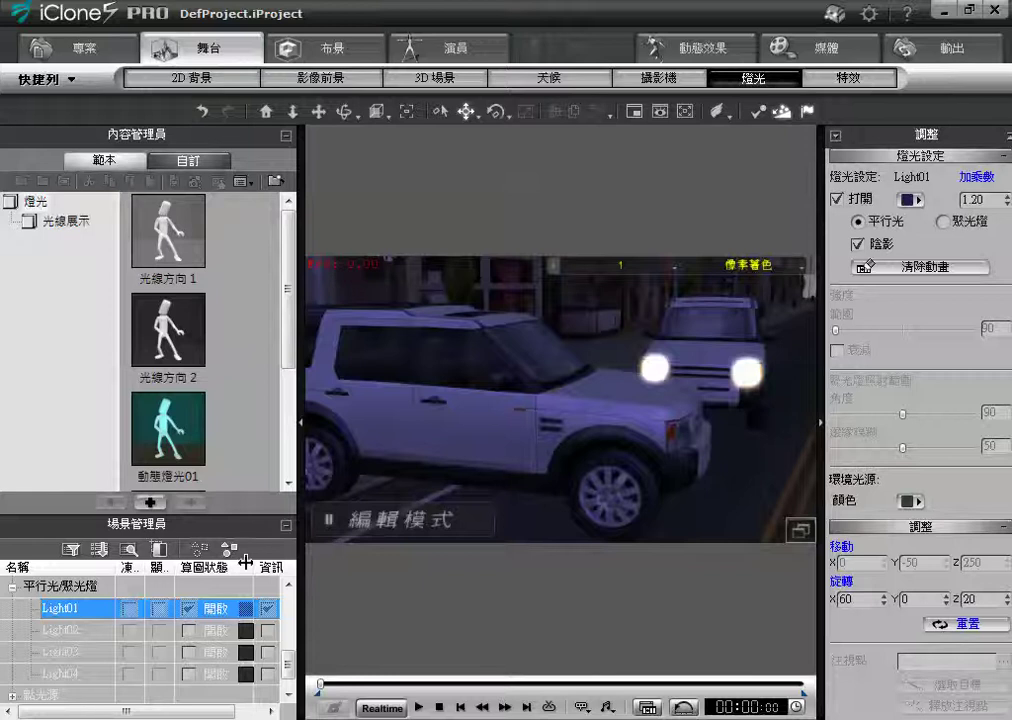
# Enable HDR in the atmosphere settings to preview the headlight glow, and disable it again
pyautogui.click(322, 47)
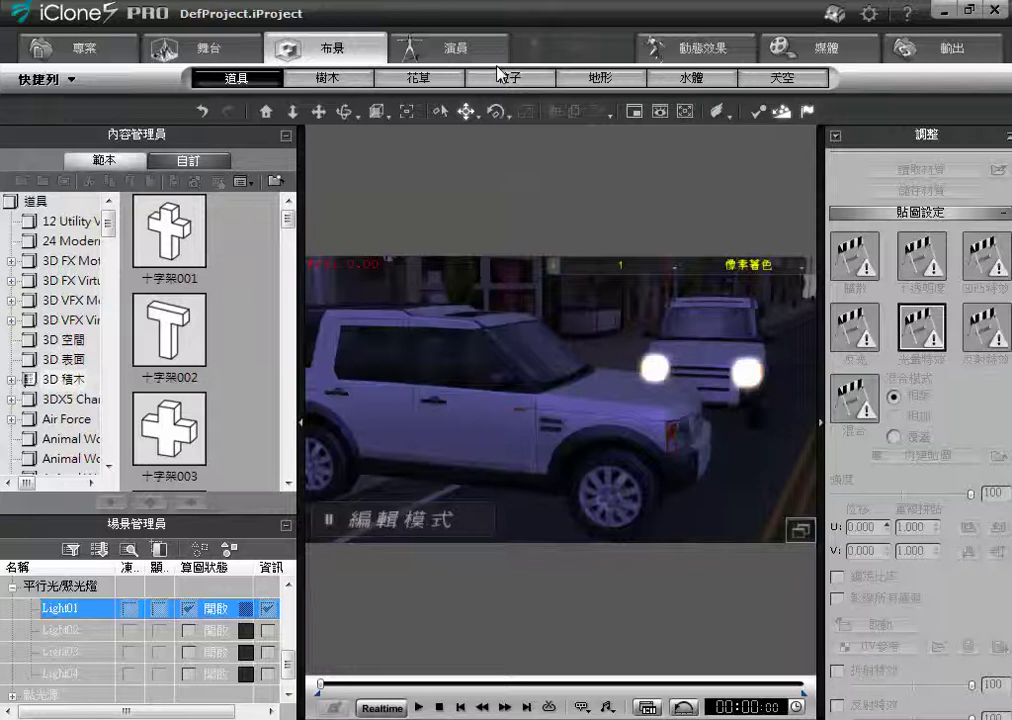
pyautogui.click(499, 78)
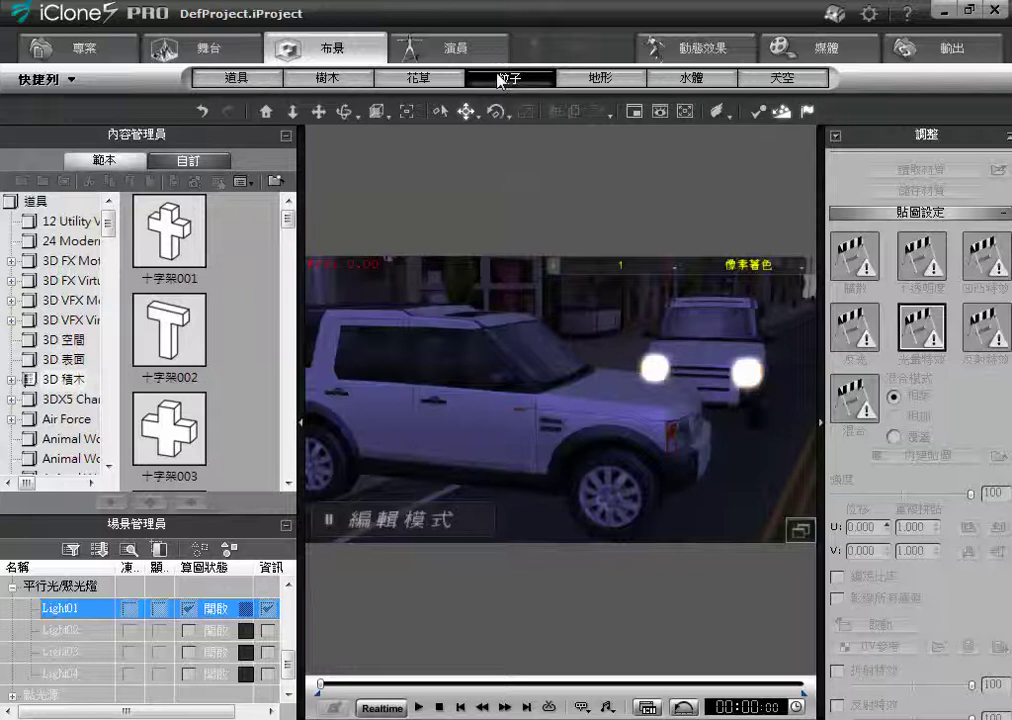
pyautogui.click(232, 55)
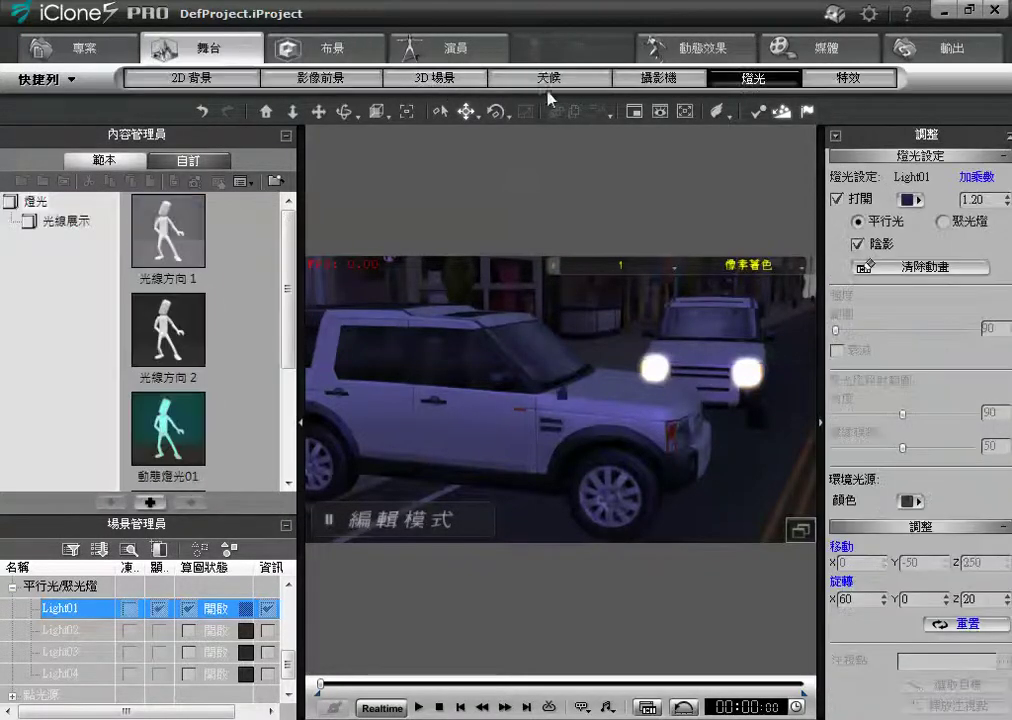
pyautogui.click(549, 78)
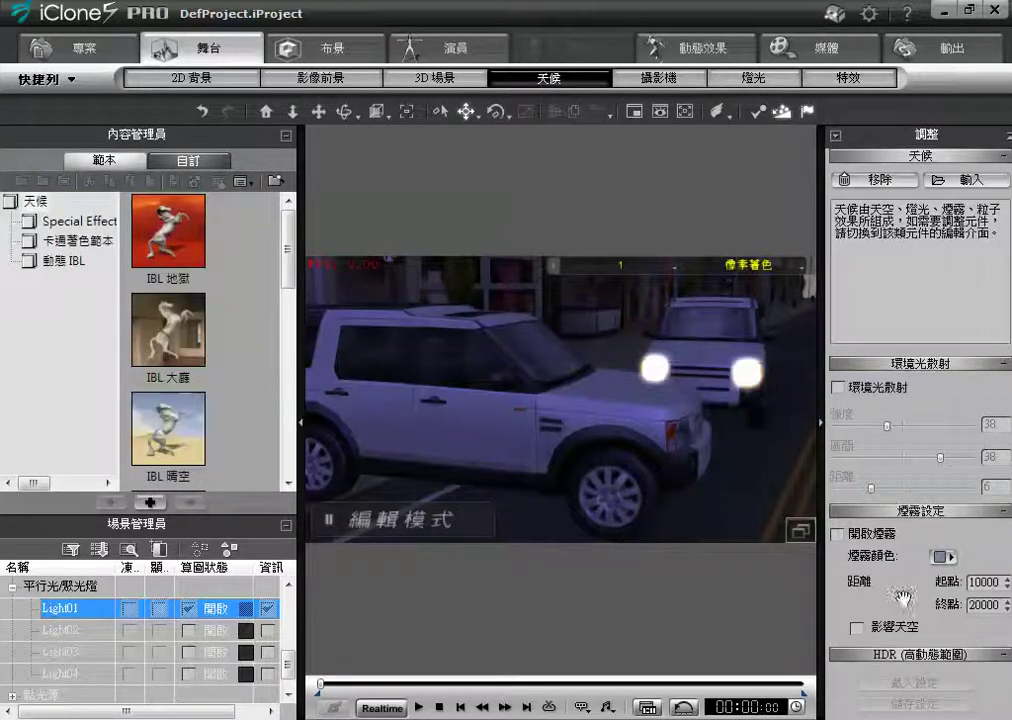
pyautogui.moveTo(993, 563); pyautogui.dragTo(995, 332)
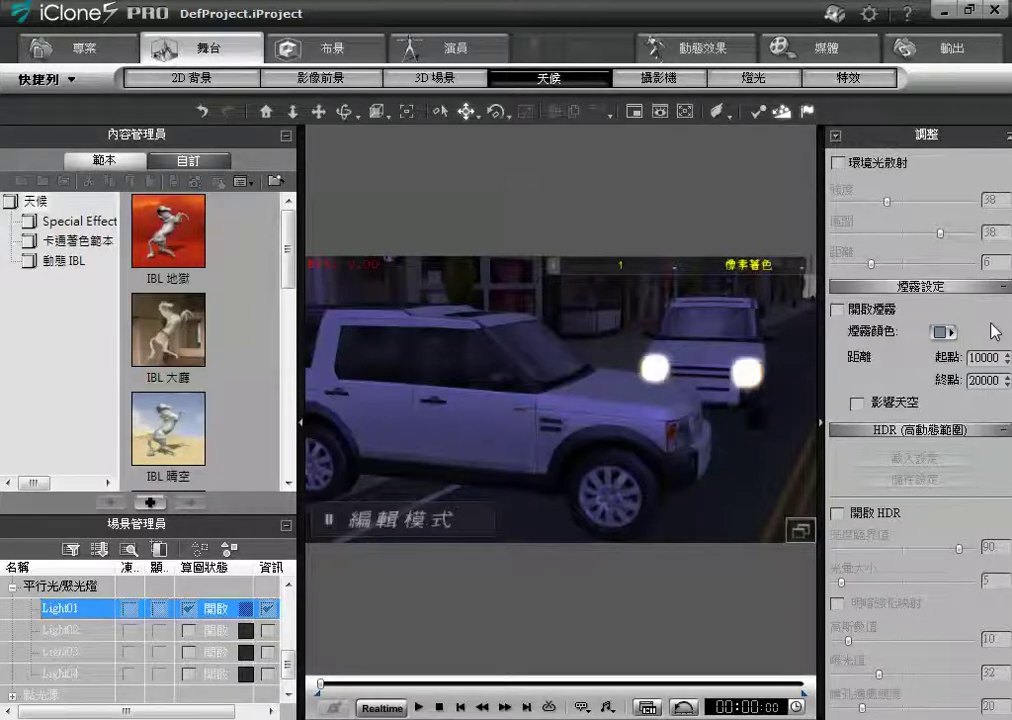
pyautogui.click(837, 514)
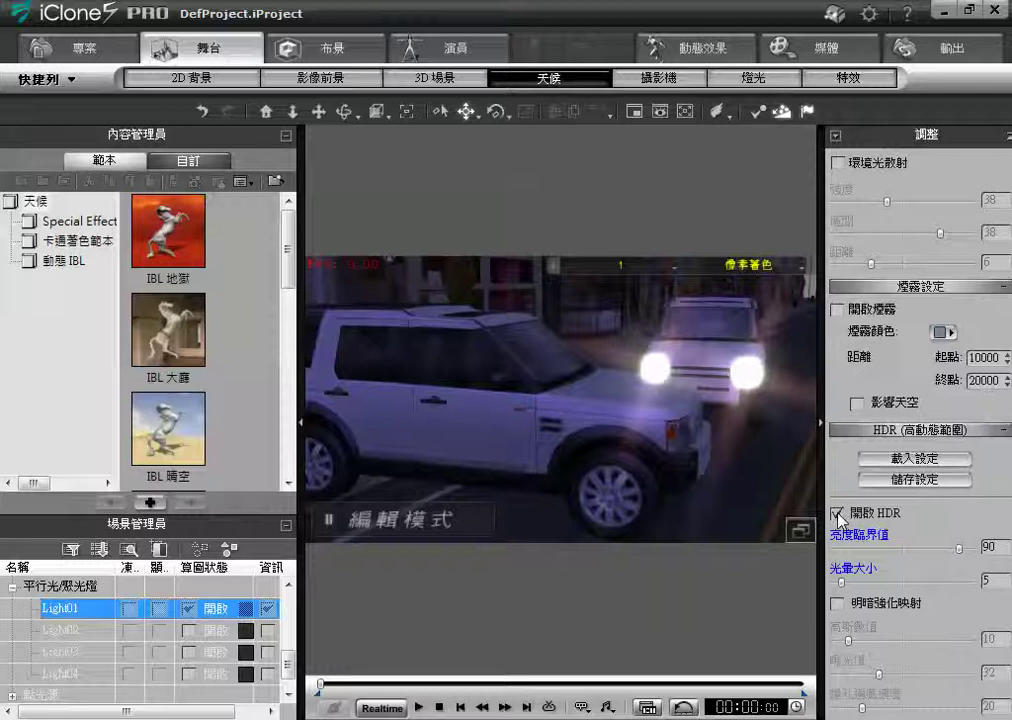
pyautogui.click(837, 514)
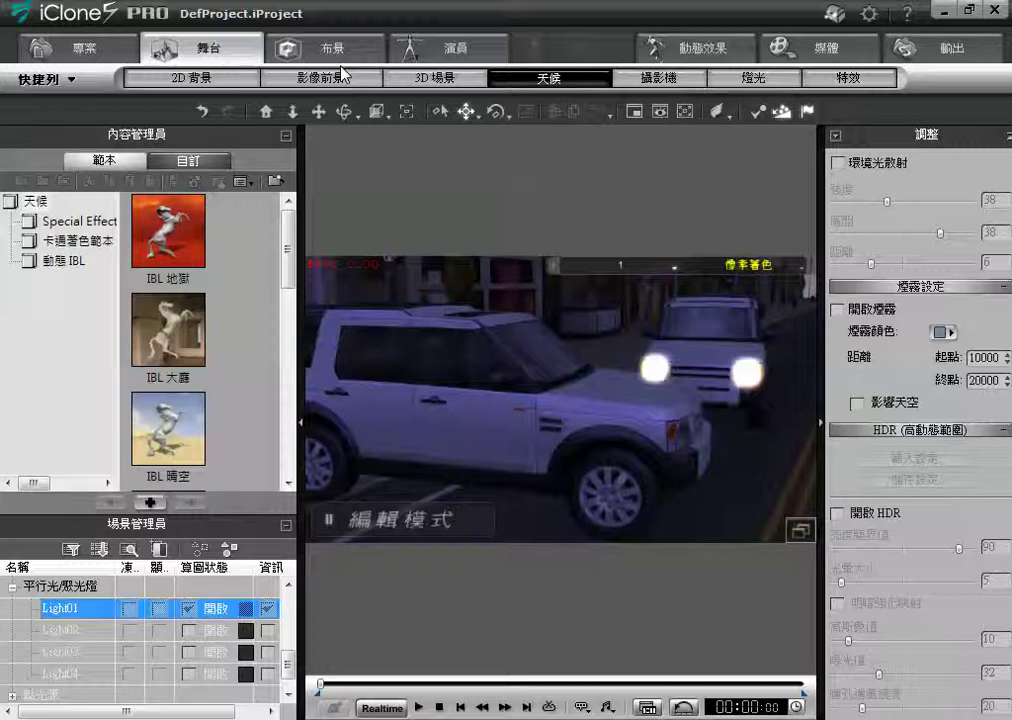
# Turn on Light02 and set its color to a dark red (RGB 66, 19, 29)
pyautogui.click(659, 77)
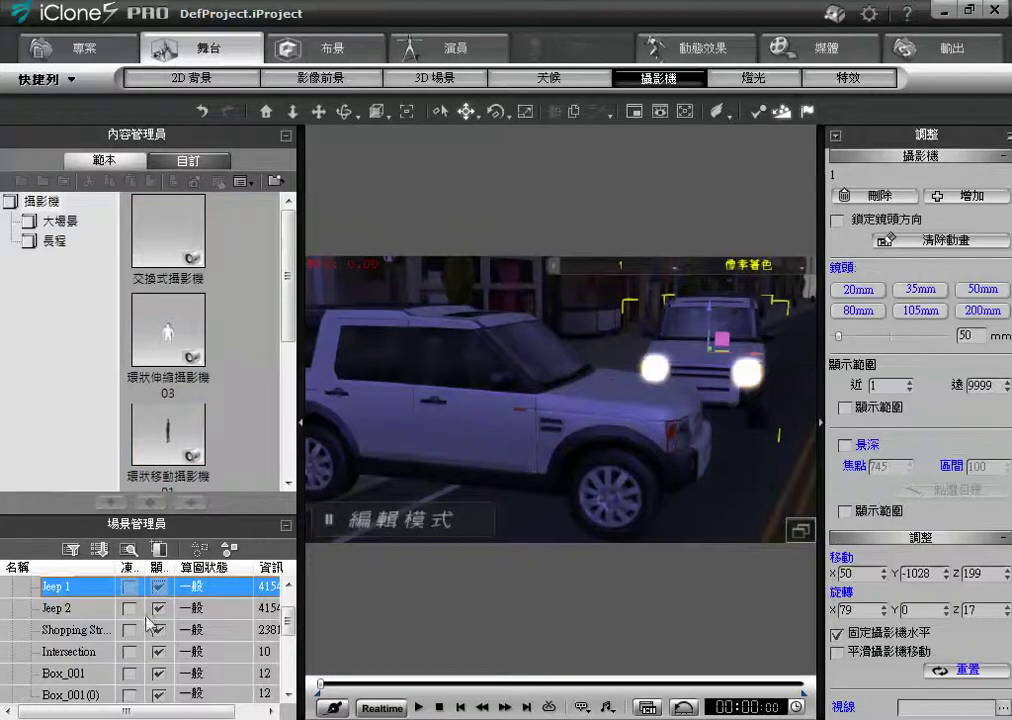
pyautogui.scroll(-6, 289, 652)
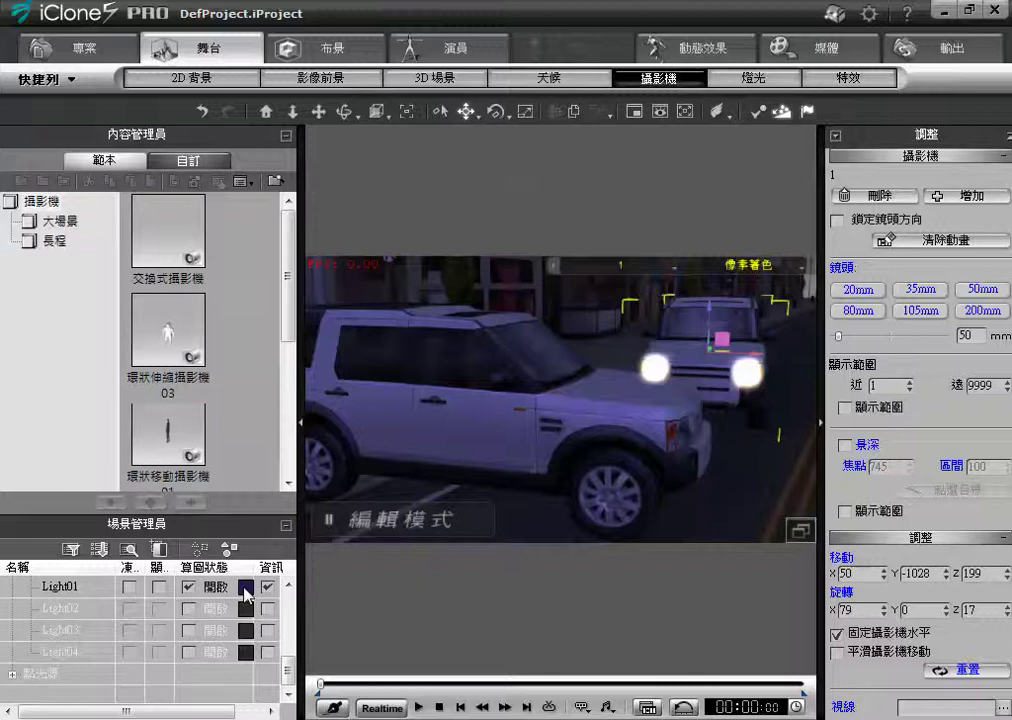
pyautogui.click(189, 609)
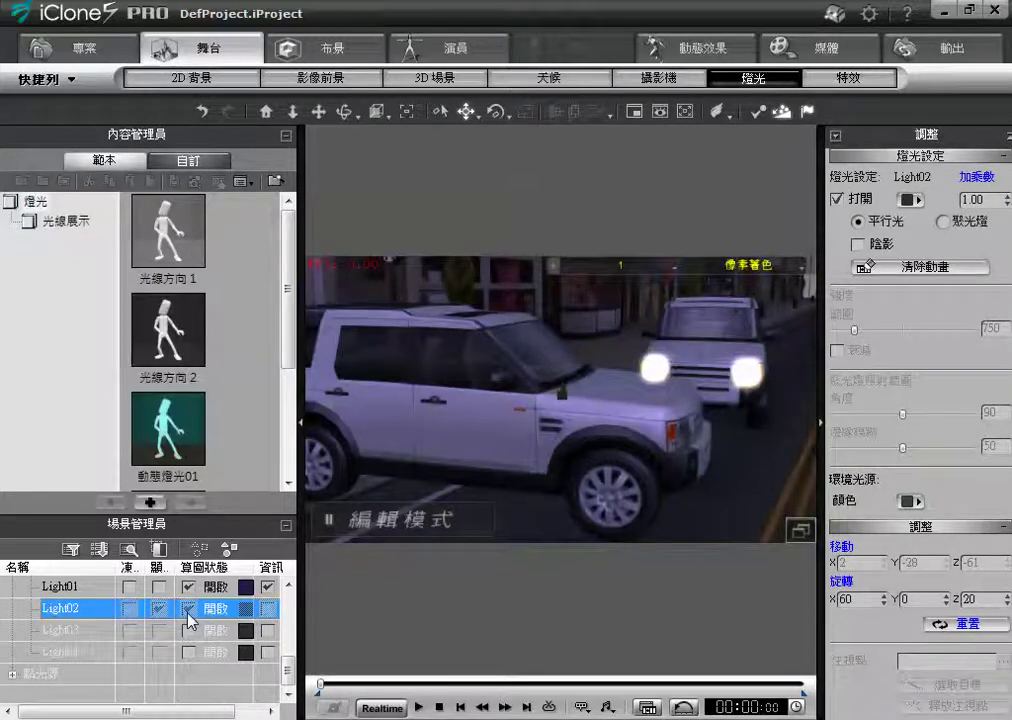
pyautogui.click(246, 616)
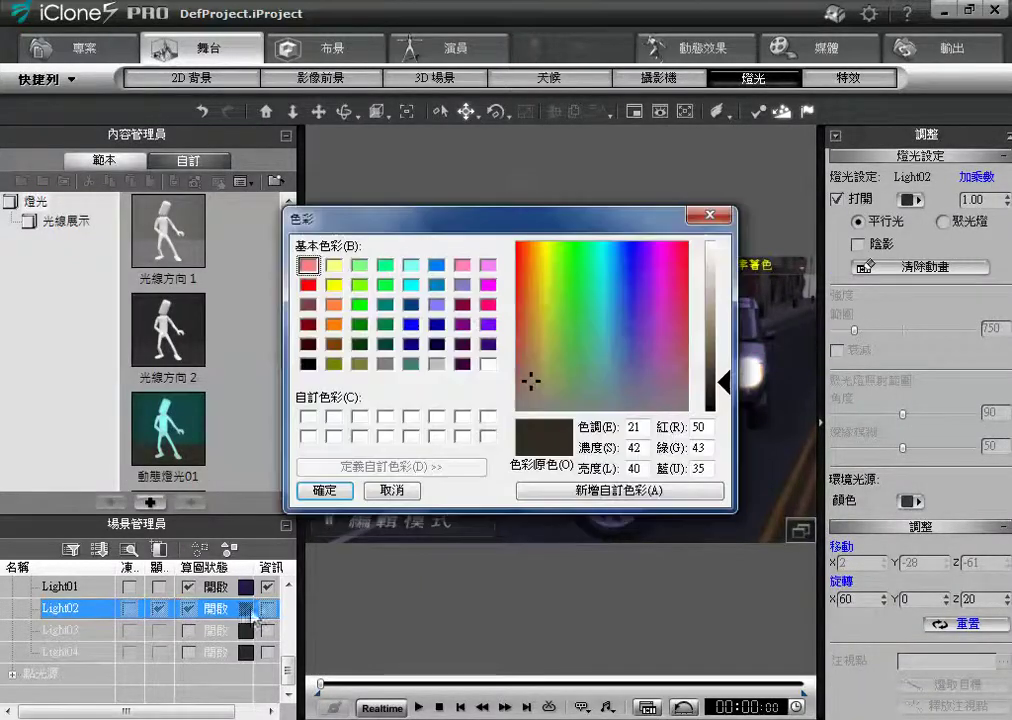
pyautogui.click(673, 318)
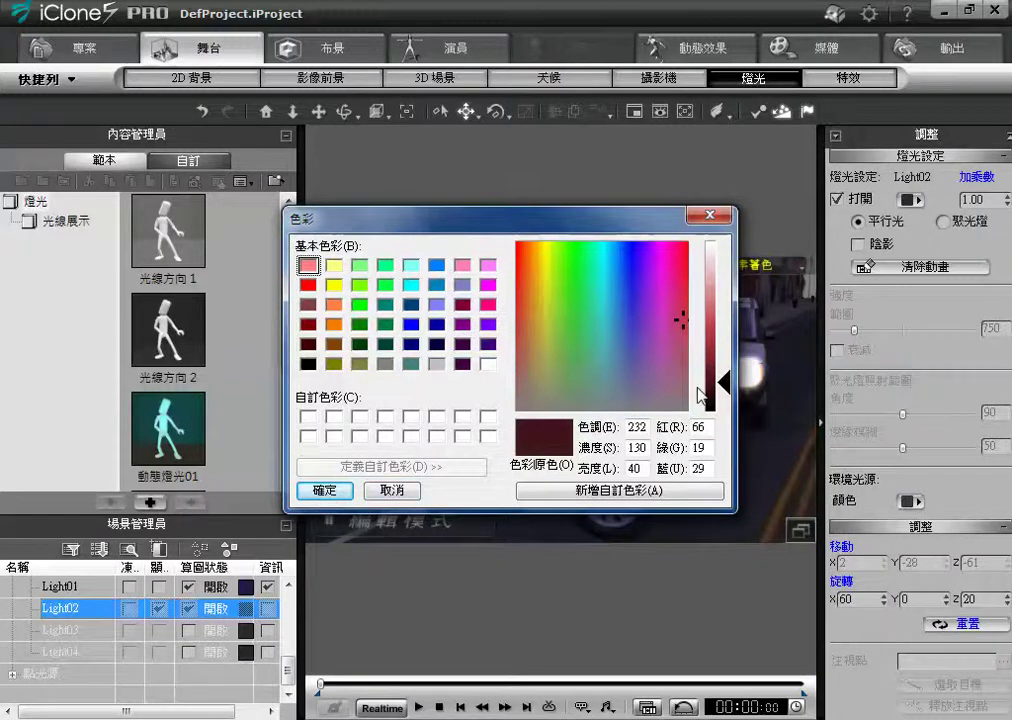
pyautogui.click(325, 490)
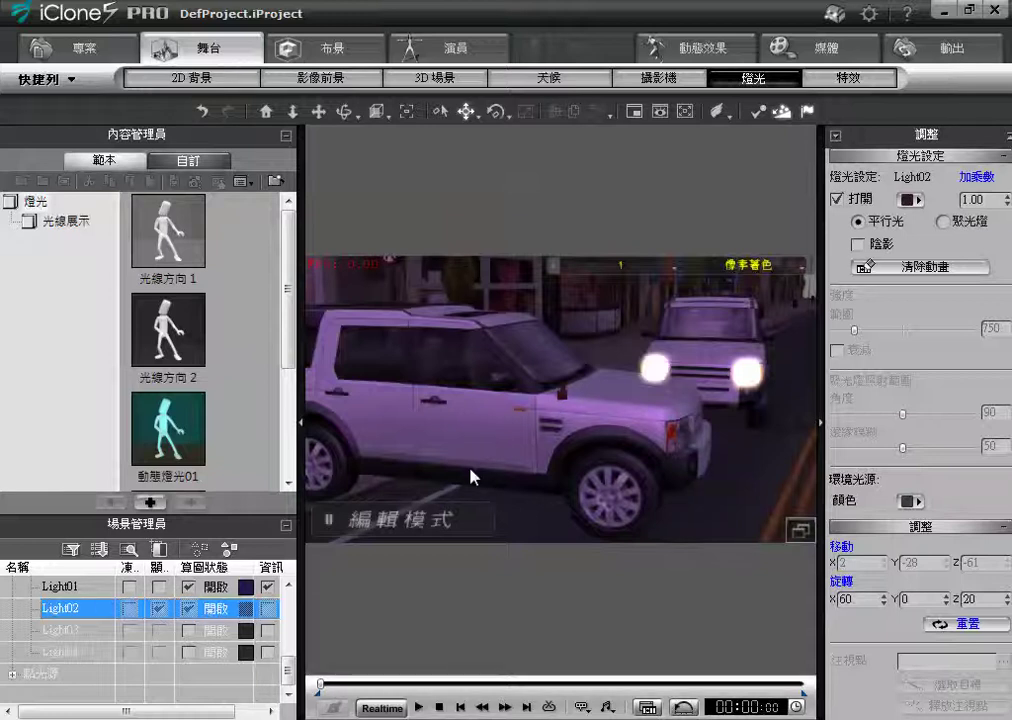
# Rotate Light02 to about X 83, Y 331, Z 305 and set its color to pure red (RGB 255, 0, 0)
pyautogui.click(497, 113)
pyautogui.moveTo(565, 380); pyautogui.dragTo(499, 409)
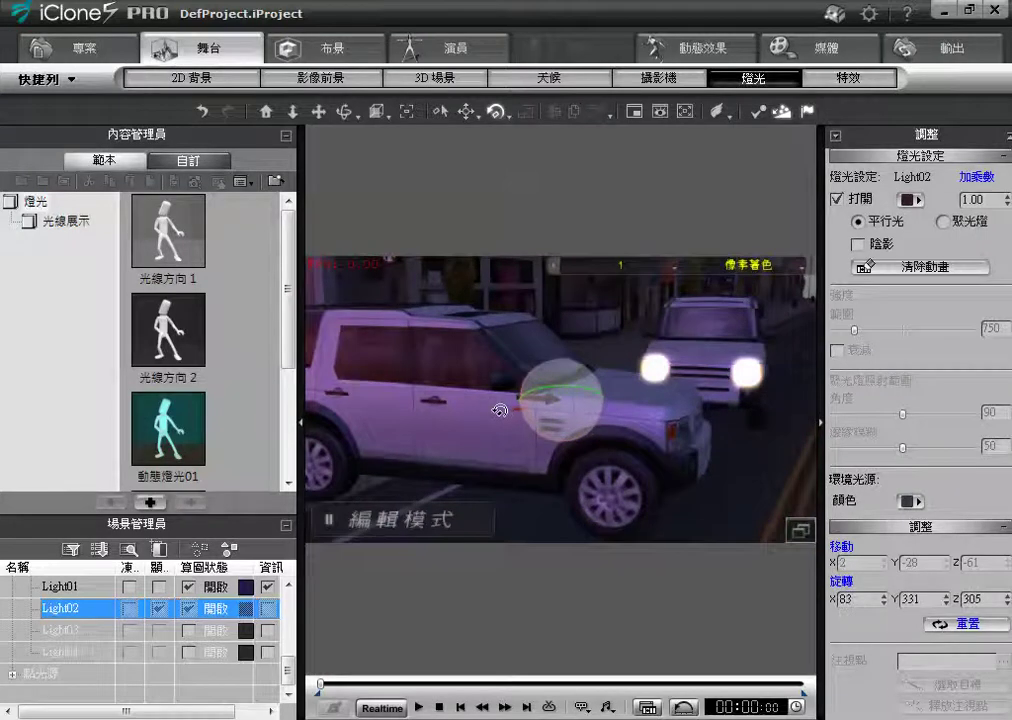
pyautogui.click(245, 608)
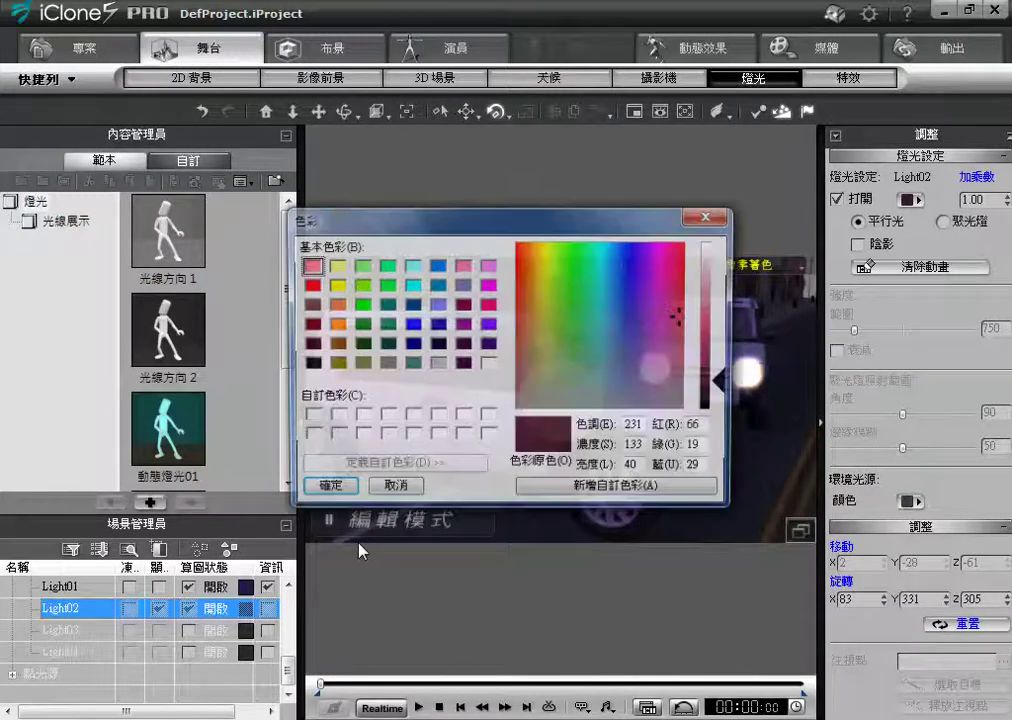
pyautogui.click(308, 285)
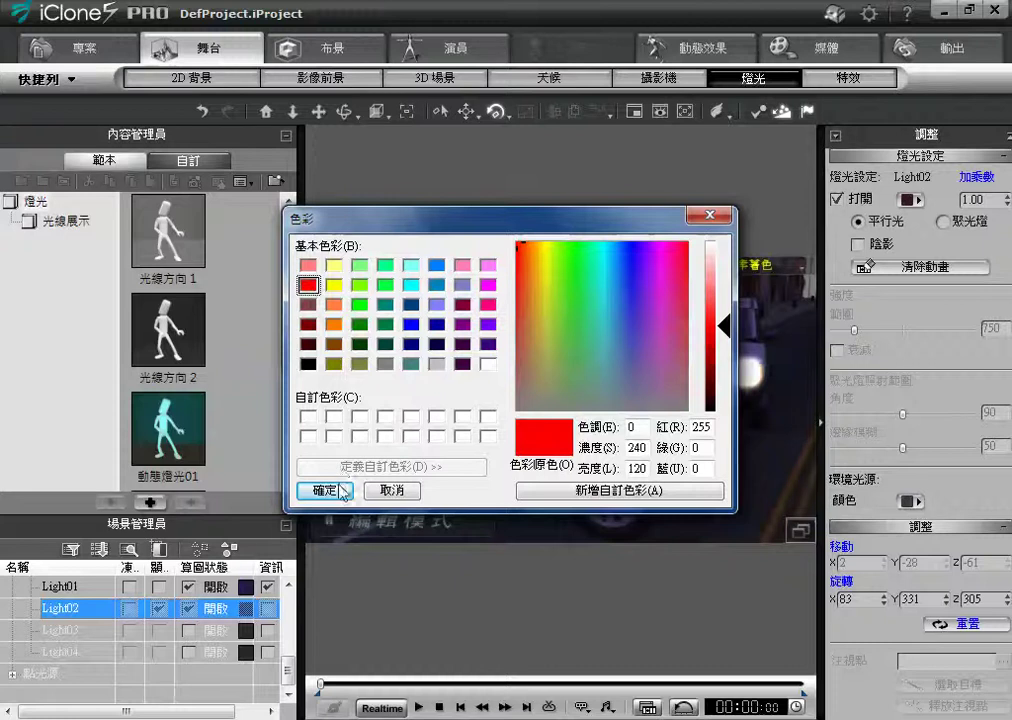
pyautogui.click(325, 490)
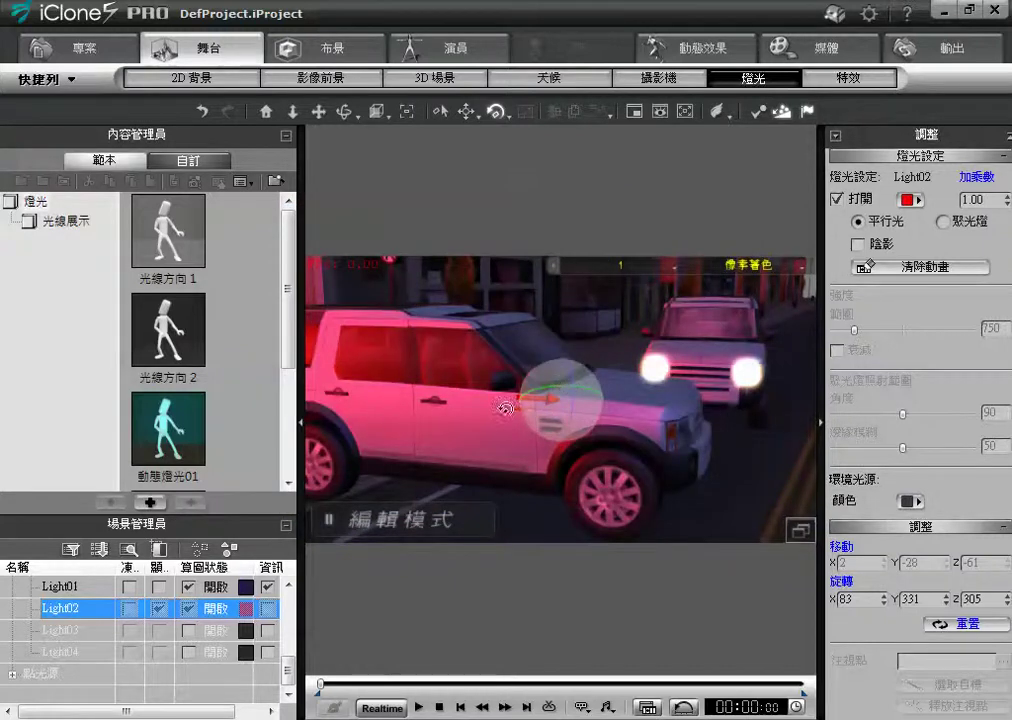
# Darken Light02's color to RGB 85, 0, 0 and rotate the light to about X 62, Y 340, Z 297
pyautogui.click(245, 608)
pyautogui.moveTo(711, 327); pyautogui.dragTo(711, 382)
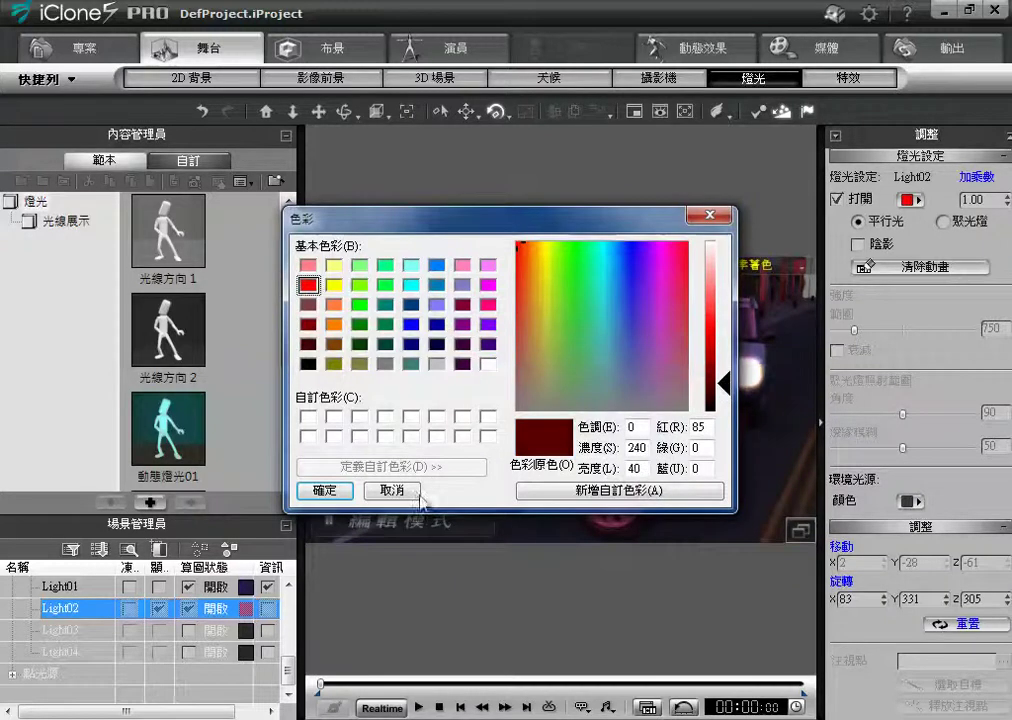
pyautogui.click(330, 491)
pyautogui.moveTo(576, 390); pyautogui.dragTo(546, 384)
pyautogui.moveTo(535, 393); pyautogui.dragTo(553, 420)
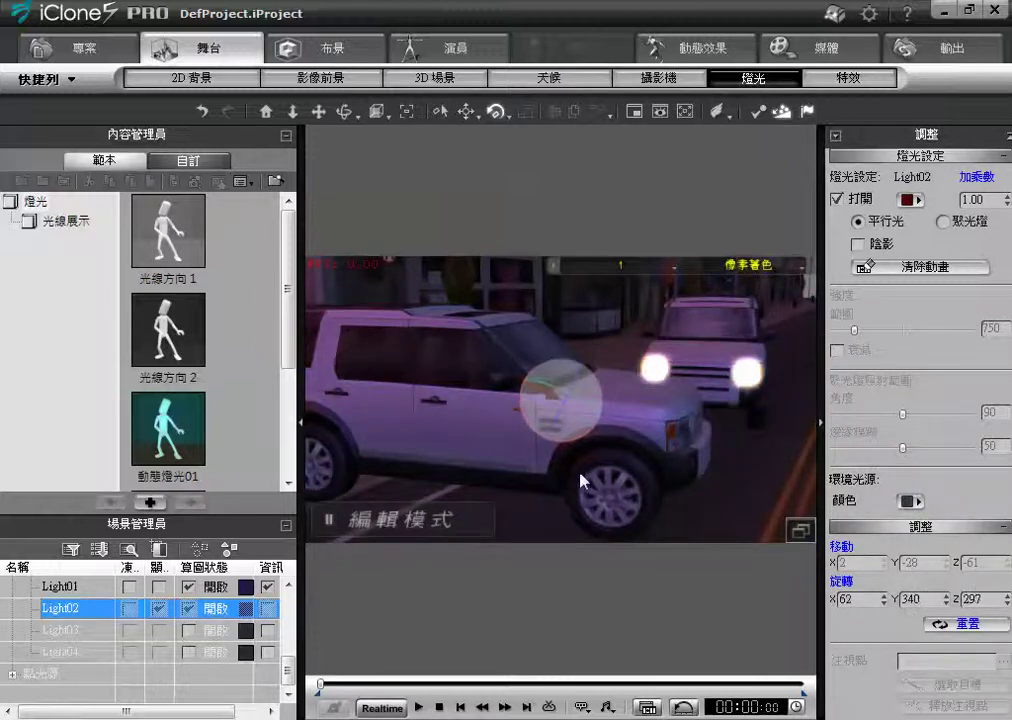
# Change Light02's color to a dark yellow and rotate the light to about X 82, Y 340, Z 297
pyautogui.click(246, 608)
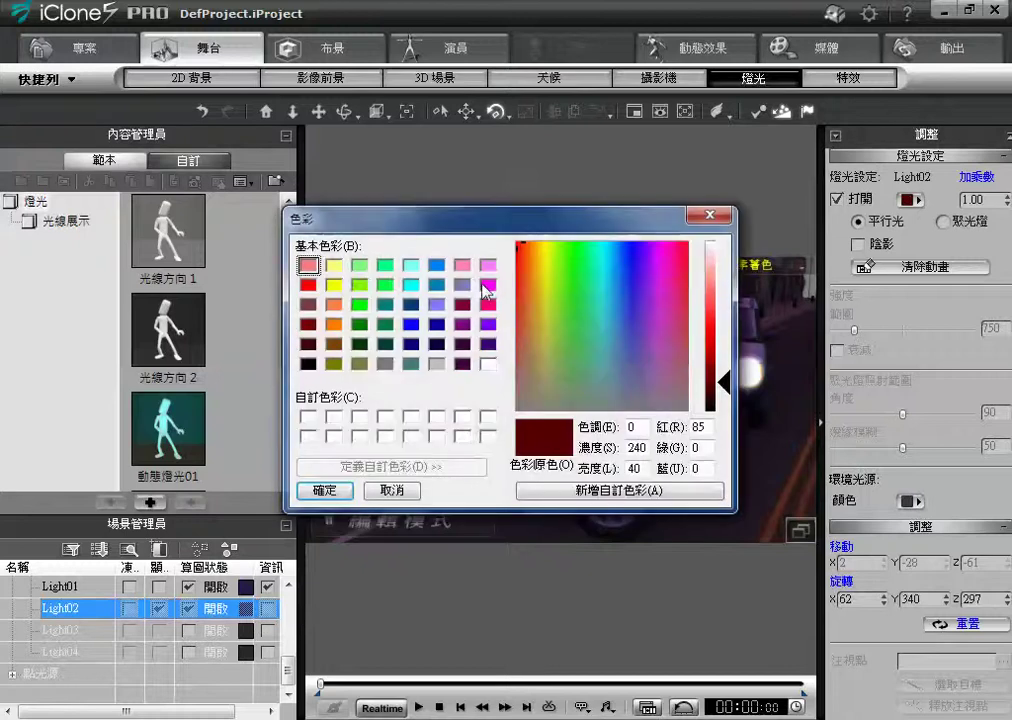
pyautogui.click(333, 285)
pyautogui.moveTo(721, 393); pyautogui.dragTo(720, 388)
pyautogui.click(332, 489)
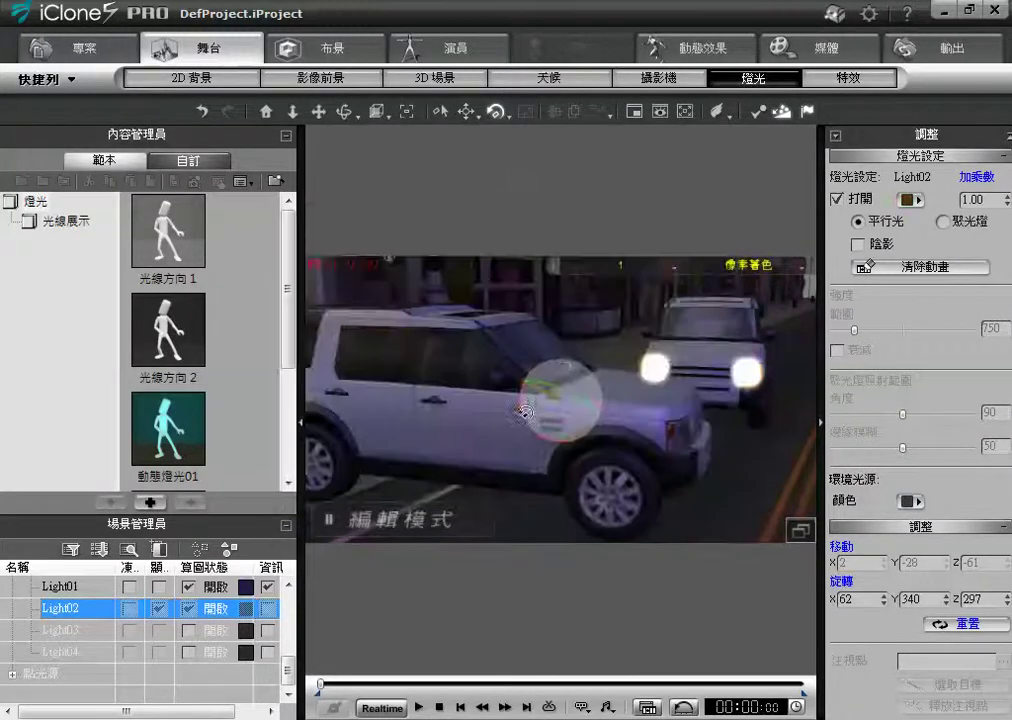
pyautogui.moveTo(561, 366); pyautogui.dragTo(529, 377)
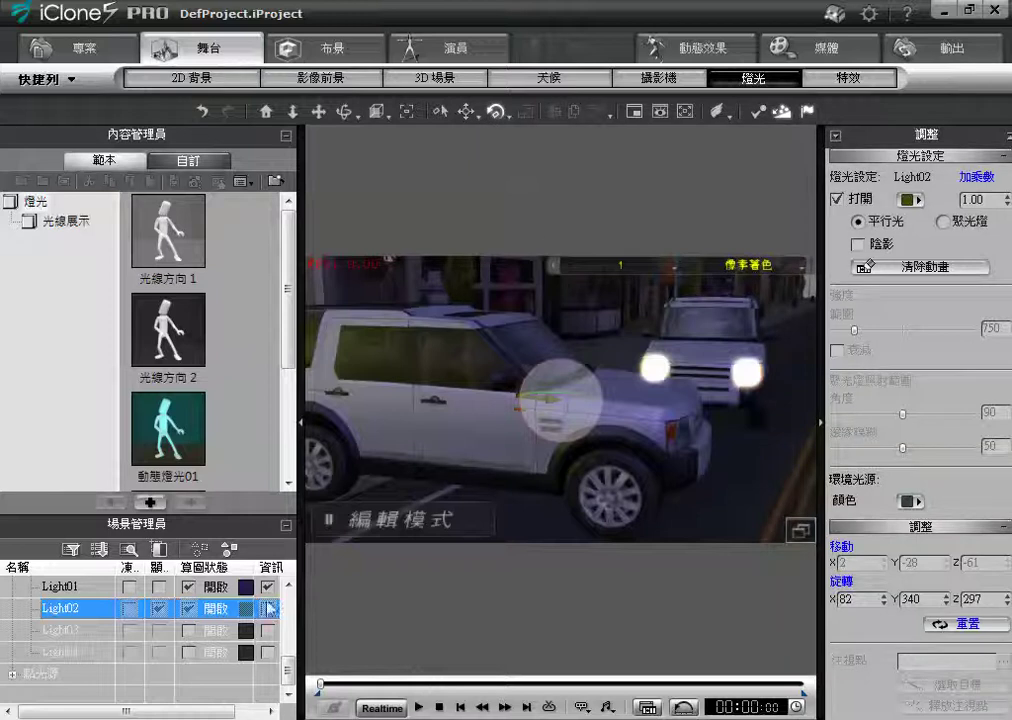
# Switch Light02 off and on repeatedly to compare its effect on the near jeep
pyautogui.click(188, 608)
pyautogui.click(188, 608)
pyautogui.click(188, 608)
pyautogui.click(188, 608)
# Try a black ambient light color (RGB 0, 0, 0), and lighten it to a very dark grey
pyautogui.click(915, 502)
pyautogui.moveTo(725, 361); pyautogui.dragTo(727, 413)
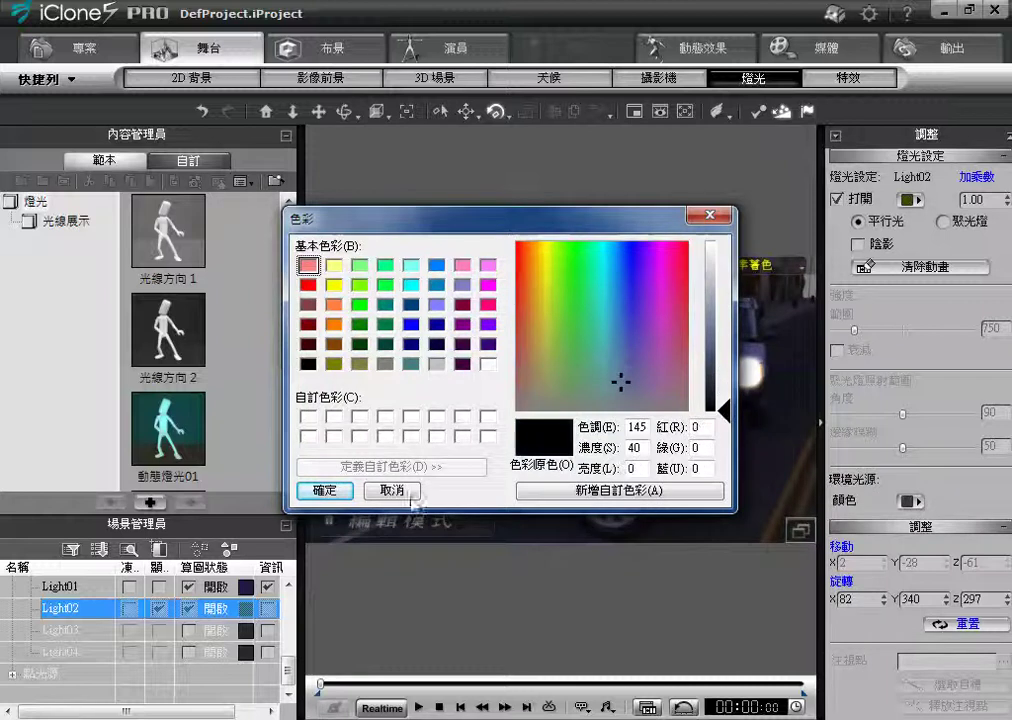
pyautogui.click(324, 491)
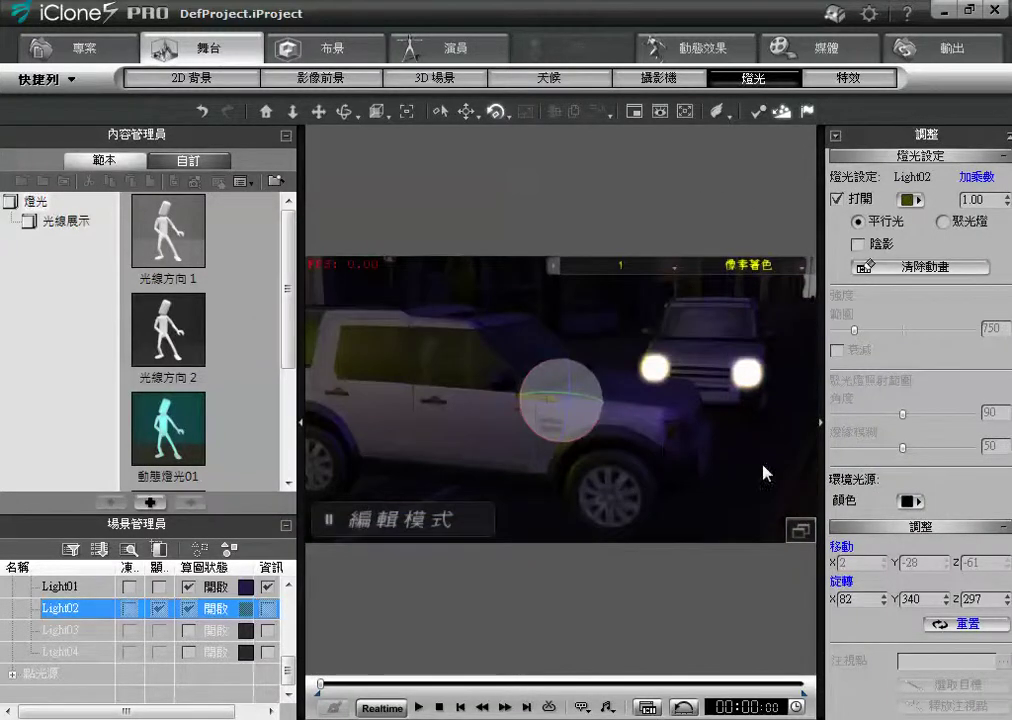
pyautogui.click(915, 502)
pyautogui.moveTo(712, 378); pyautogui.dragTo(712, 387)
pyautogui.click(326, 491)
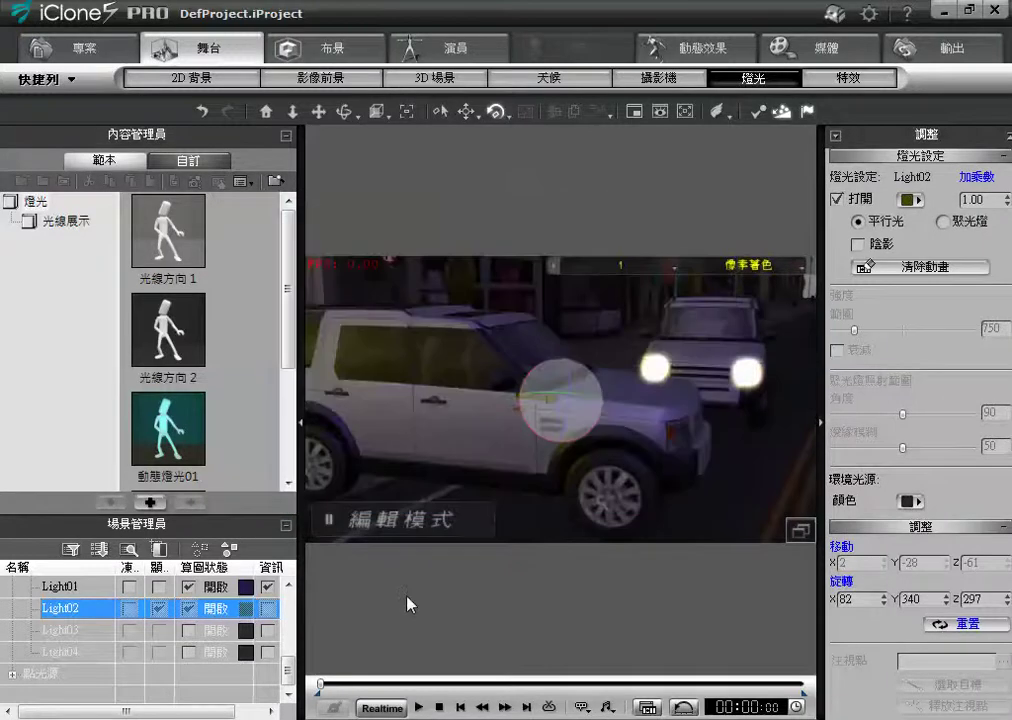
# Hide Light02's marker in the view and toggle the light off and on to check the scene
pyautogui.click(159, 607)
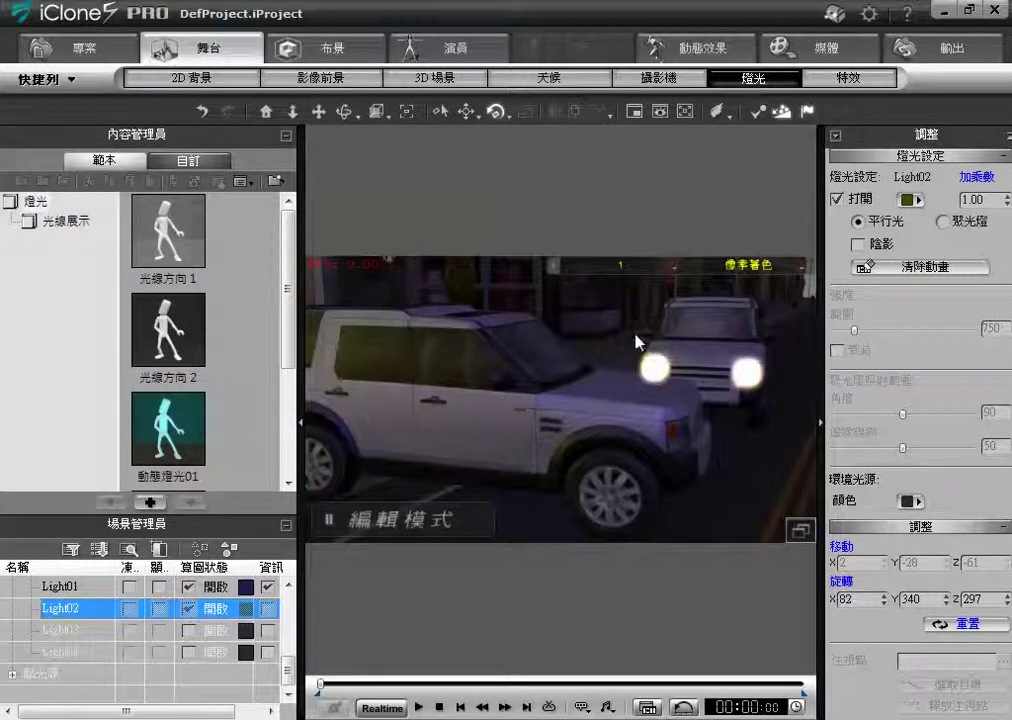
pyautogui.click(189, 608)
pyautogui.click(189, 609)
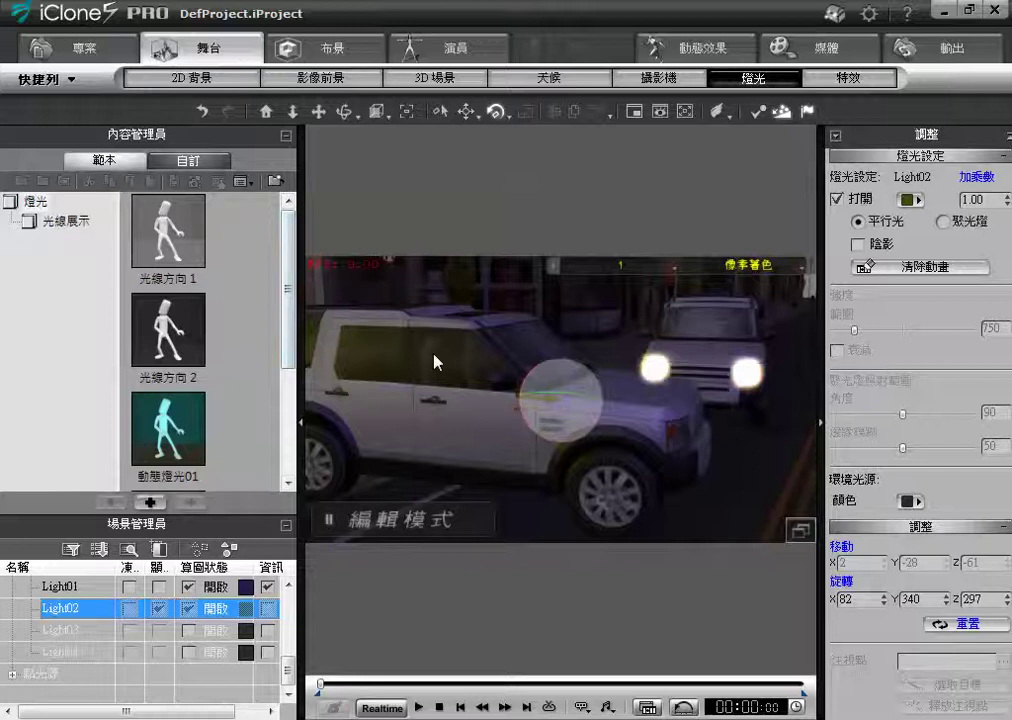
# Freeze Light01 and Light02, test rotating the frozen Light02, and unfreeze both lights
pyautogui.click(132, 591)
pyautogui.click(130, 610)
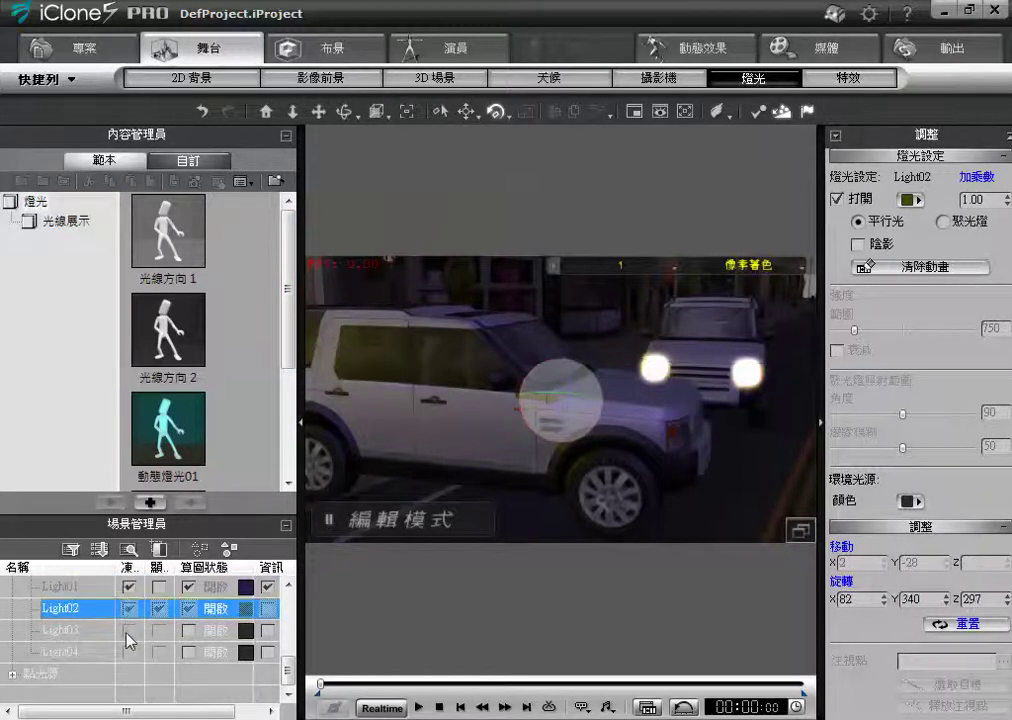
pyautogui.click(130, 609)
pyautogui.moveTo(560, 394)
pyautogui.mouseDown()
pyautogui.moveTo(492, 388)
pyautogui.moveTo(524, 400)
pyautogui.moveTo(522, 370)
pyautogui.moveTo(574, 392)
pyautogui.mouseUp()
pyautogui.hotkey('ctrl', 'z')
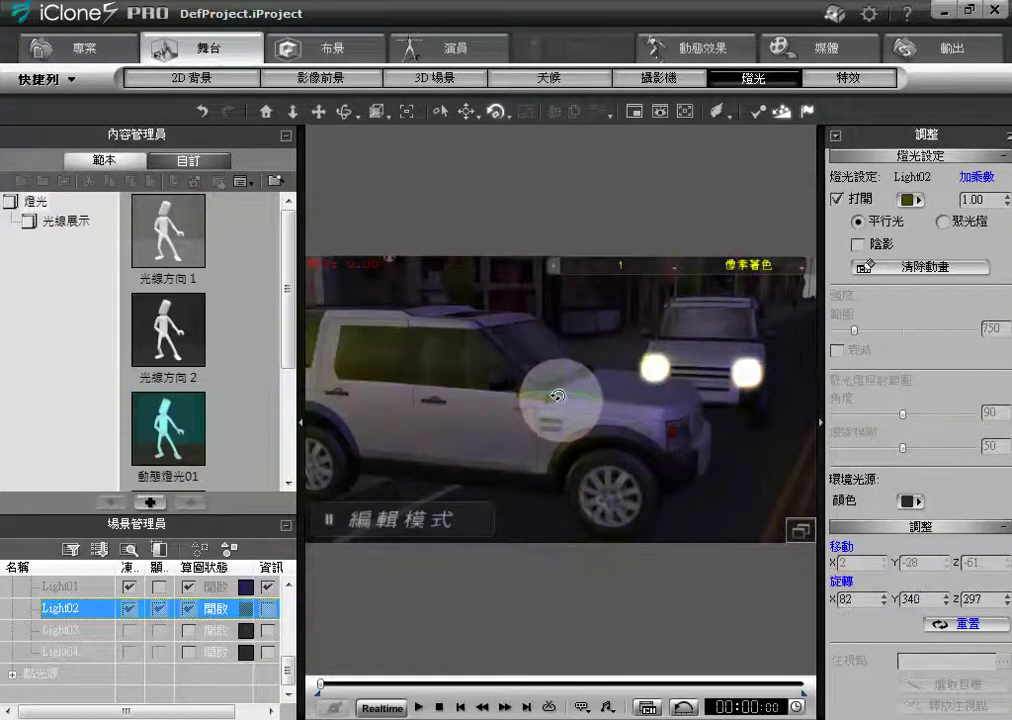
pyautogui.click(129, 610)
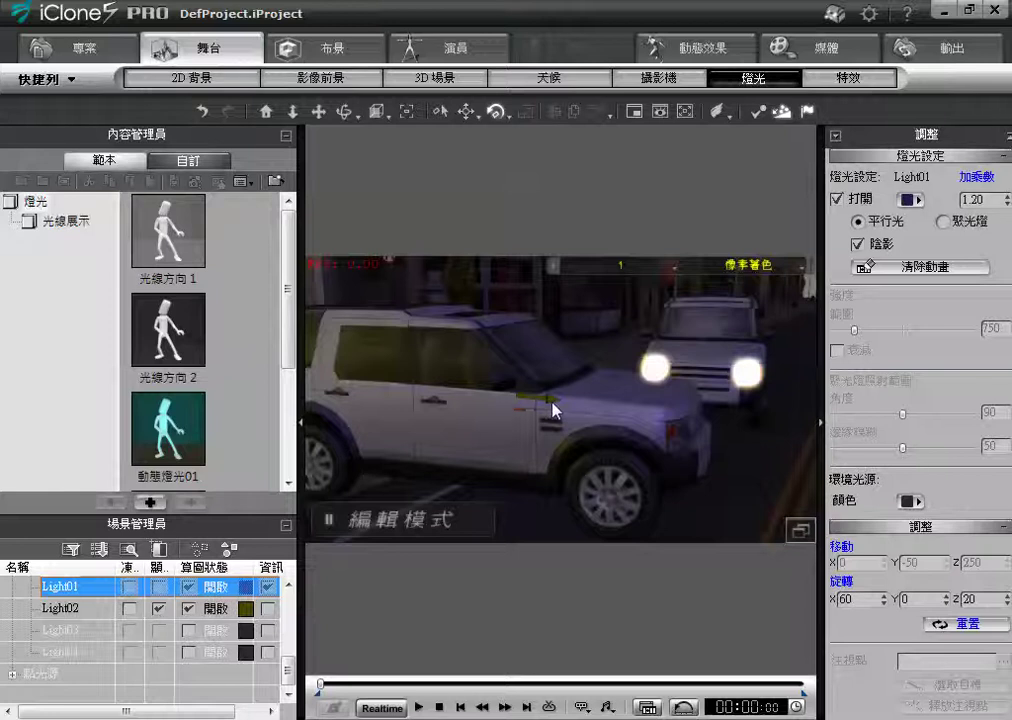
# Compare the scene with Light02 off and on, and leave the light on with its marker hidden
pyautogui.click(157, 610)
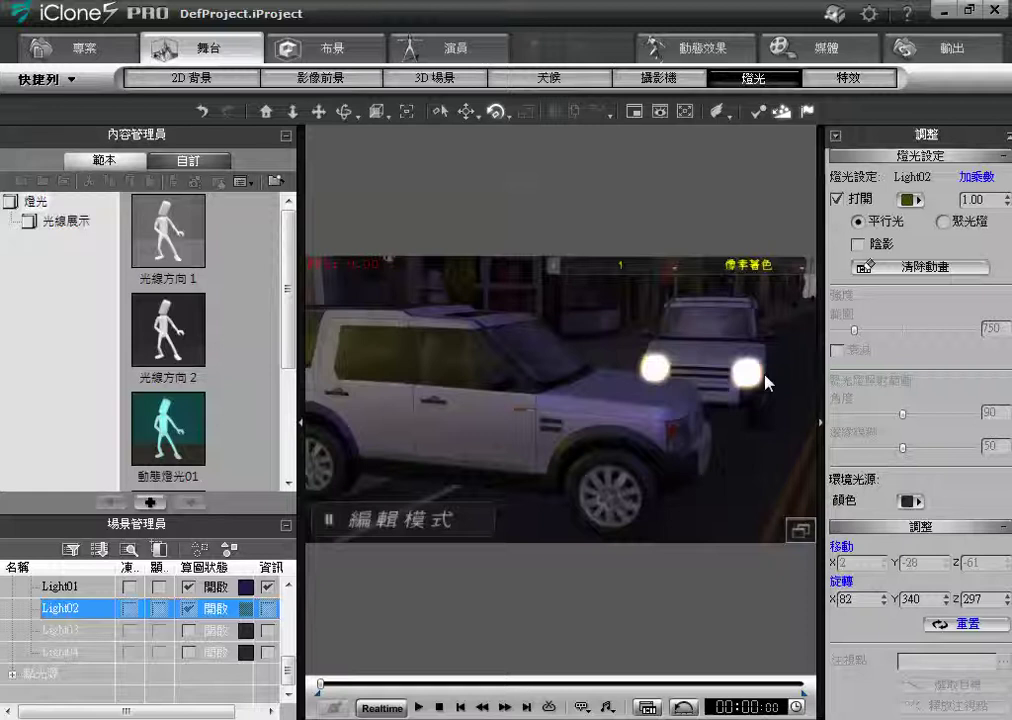
pyautogui.click(188, 608)
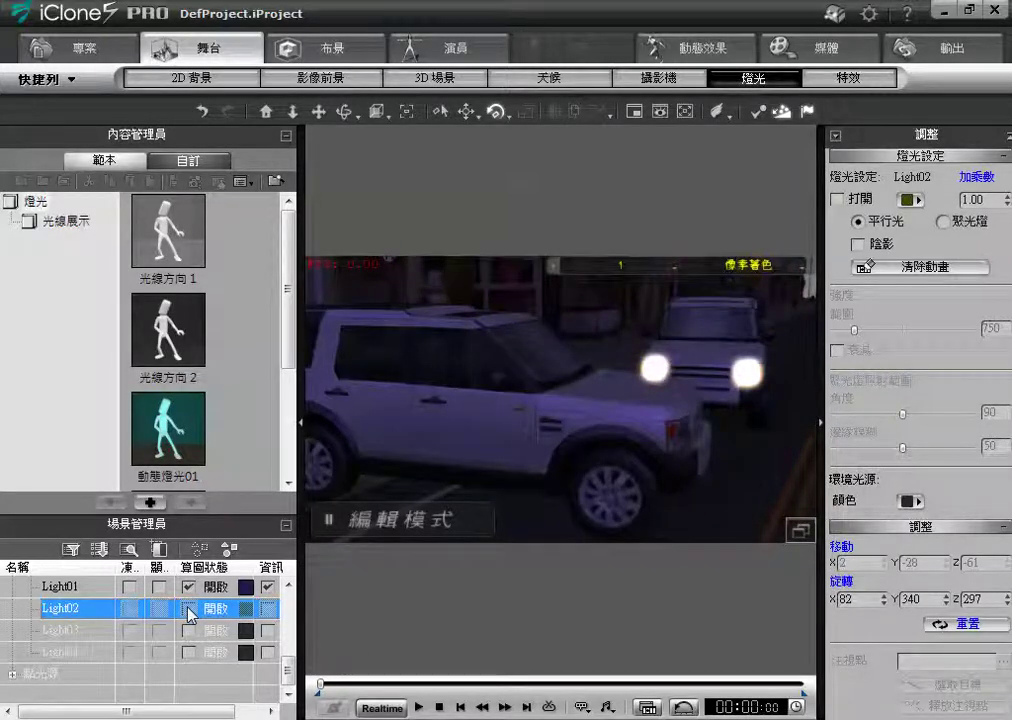
pyautogui.click(190, 610)
pyautogui.click(160, 608)
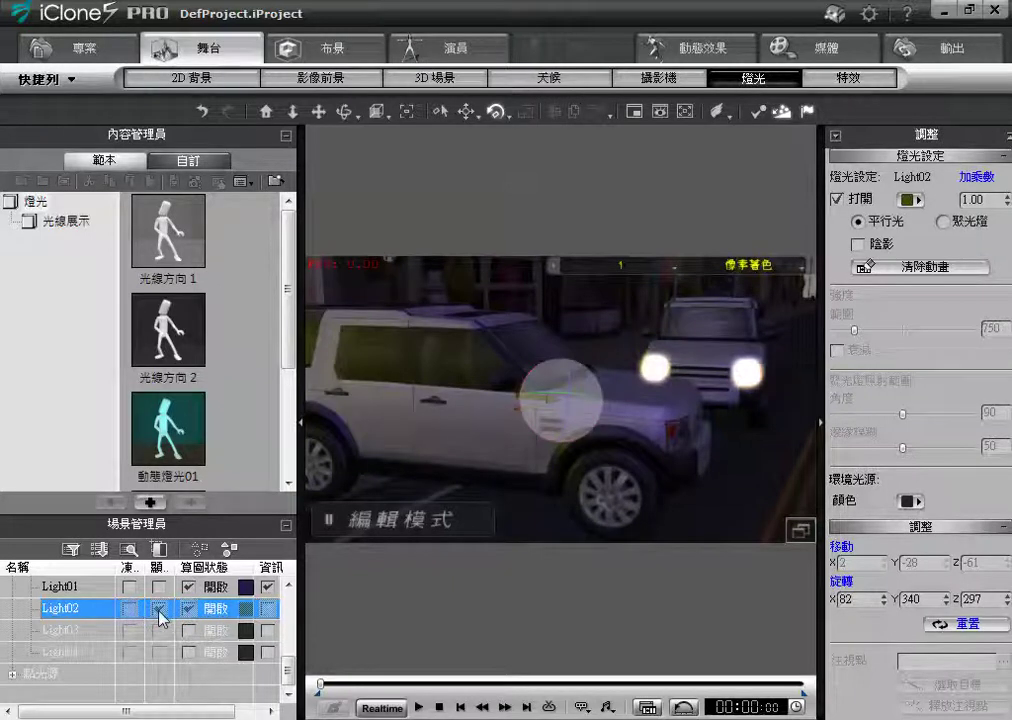
pyautogui.click(160, 608)
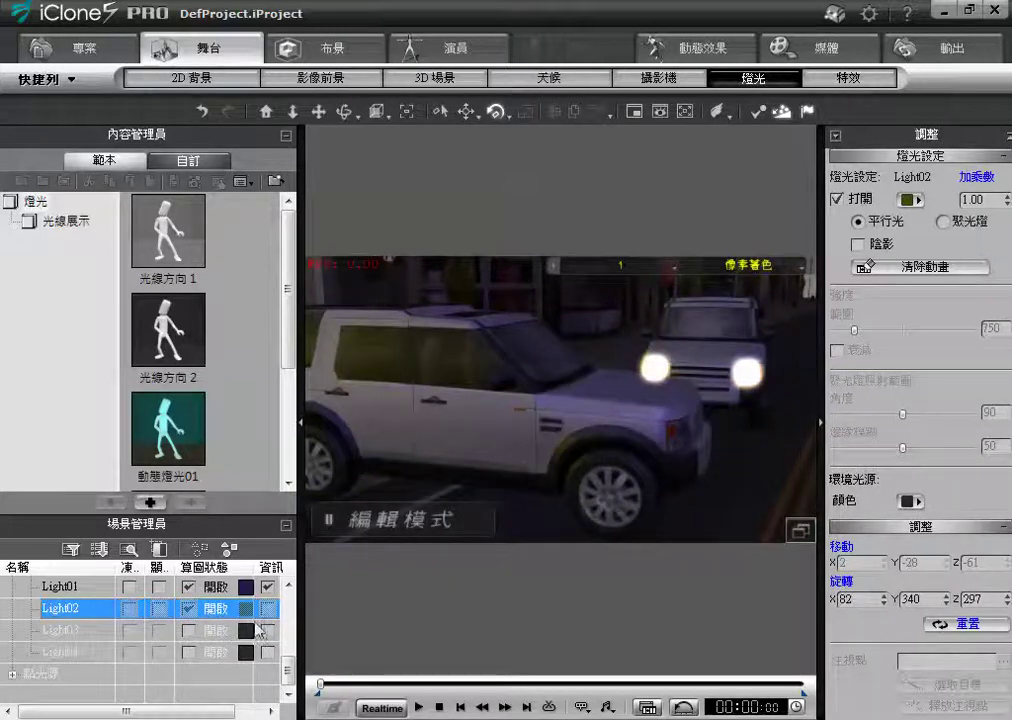
pyautogui.scroll(2, 285, 668)
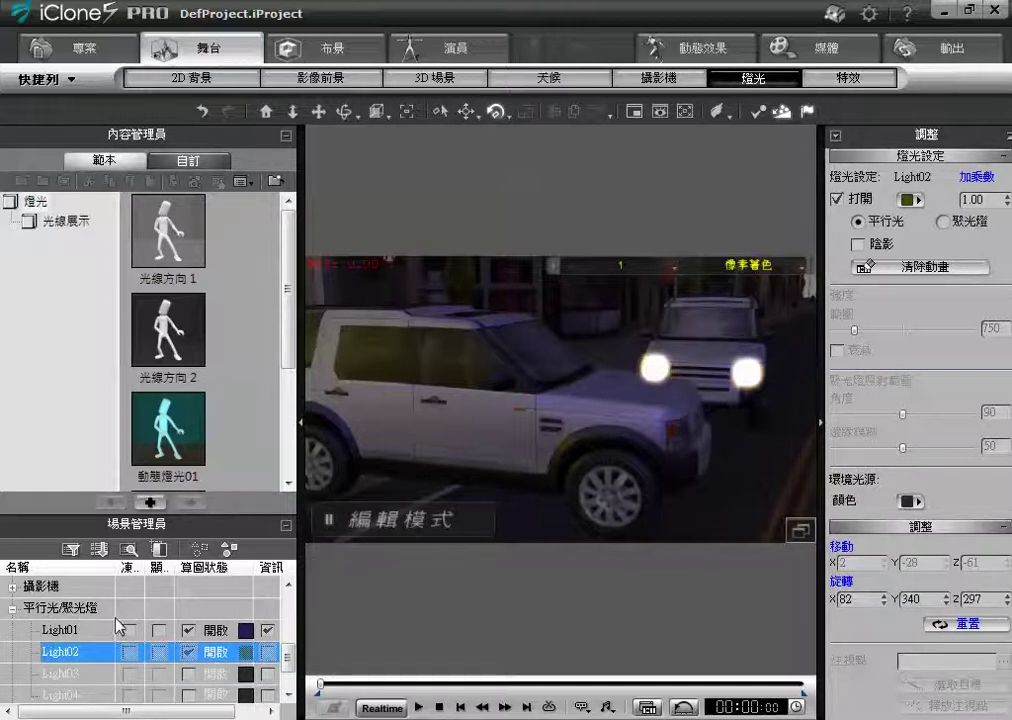
# Turn on Light03 as a spotlight and rotate it to about X 49, Y 299, Z 334
pyautogui.click(289, 660)
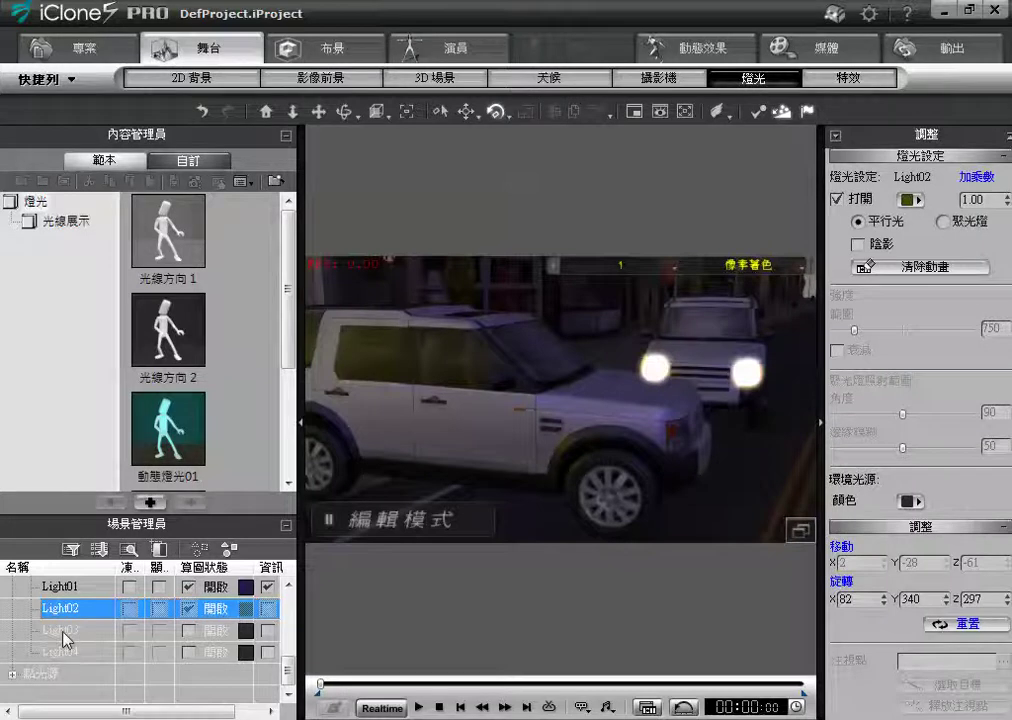
pyautogui.click(188, 631)
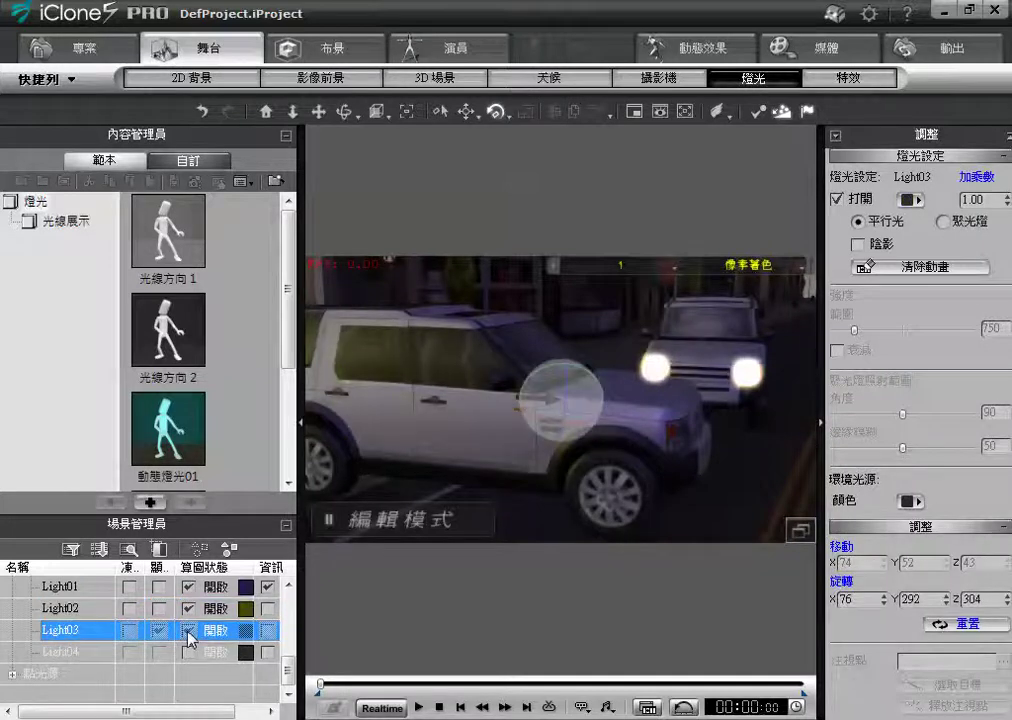
pyautogui.moveTo(593, 378)
pyautogui.mouseDown()
pyautogui.moveTo(581, 366)
pyautogui.moveTo(603, 386)
pyautogui.moveTo(591, 389)
pyautogui.mouseUp()
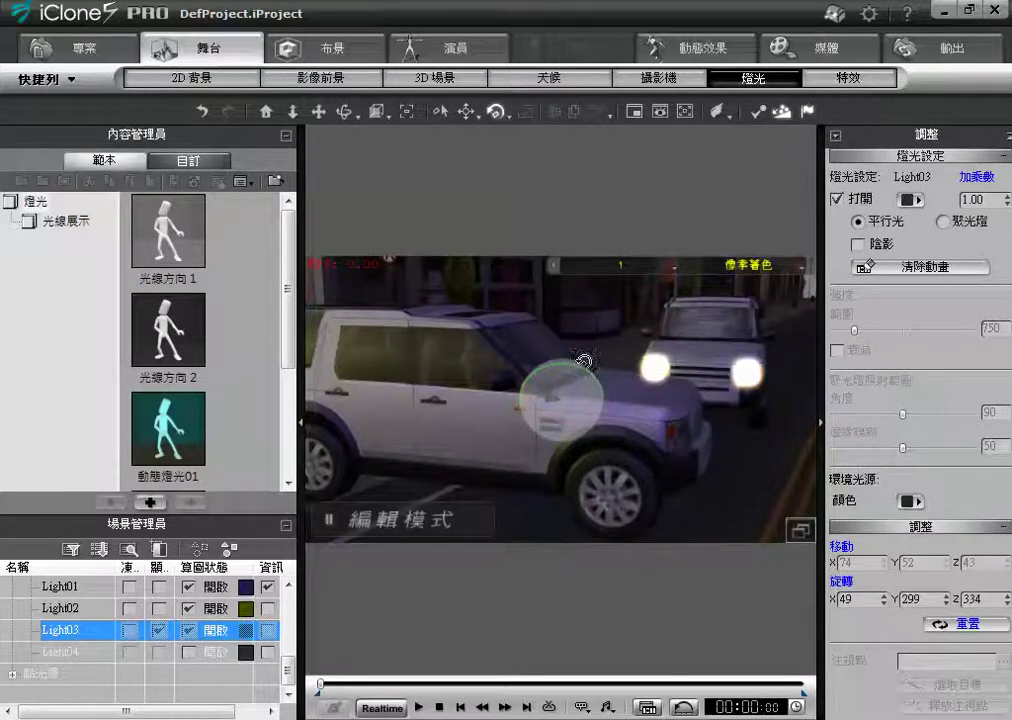
pyautogui.click(951, 225)
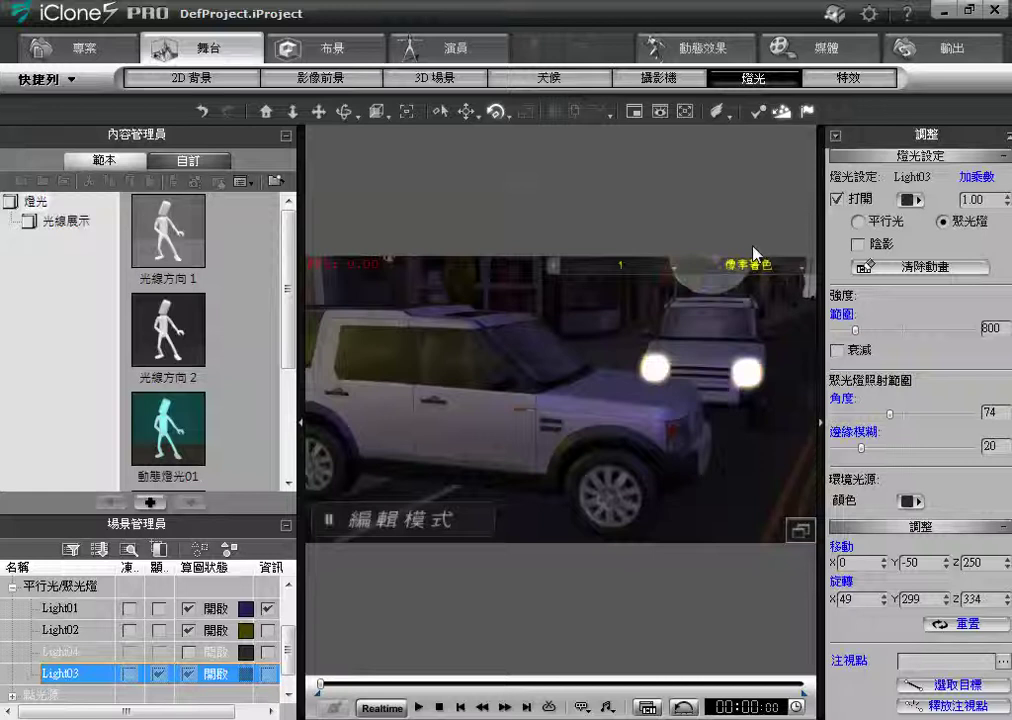
# Switch to the preview camera, frame the jeeps, and move the Light03 spotlight to about X -225, Y -220, Z 250
pyautogui.click(675, 268)
pyautogui.click(620, 296)
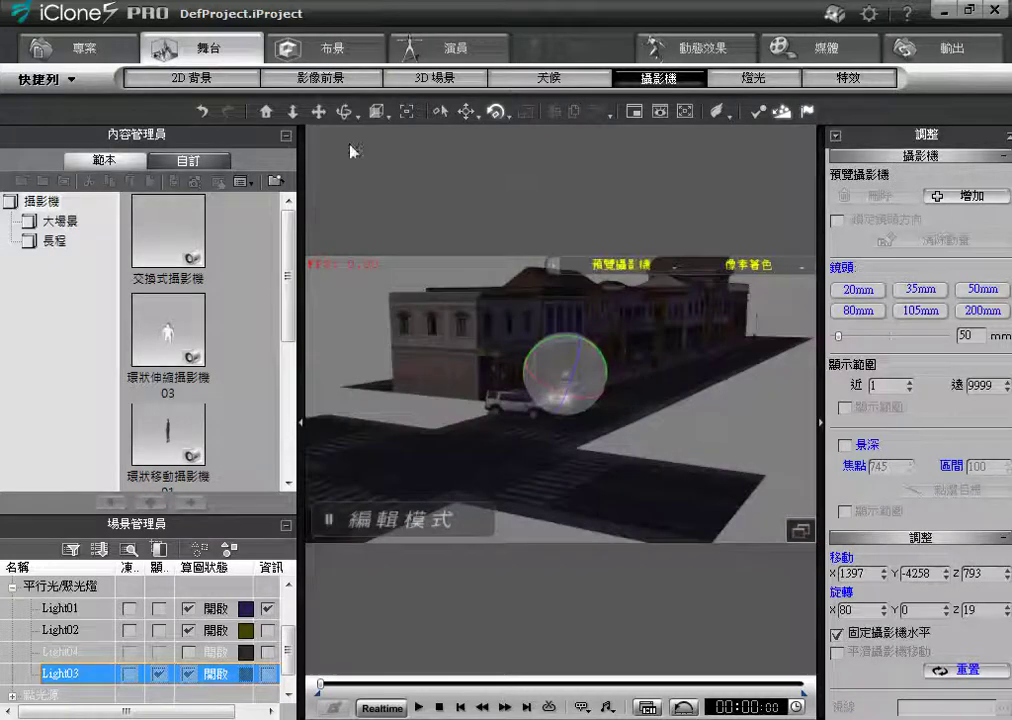
pyautogui.click(267, 113)
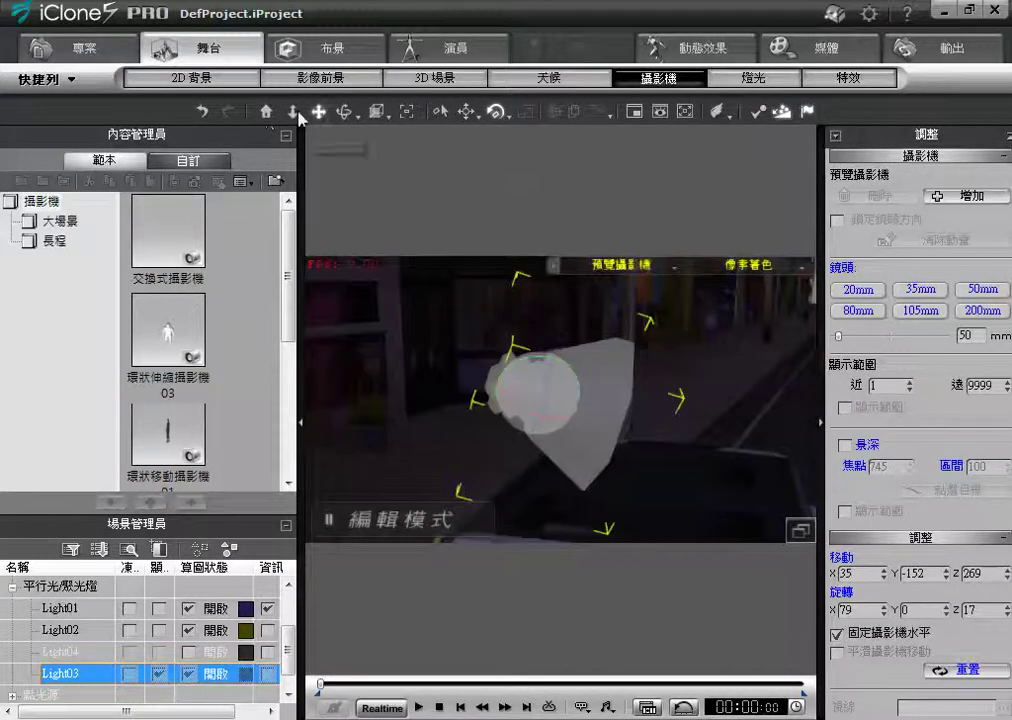
pyautogui.scroll(-5, 511, 413)
pyautogui.scroll(-2, 511, 413)
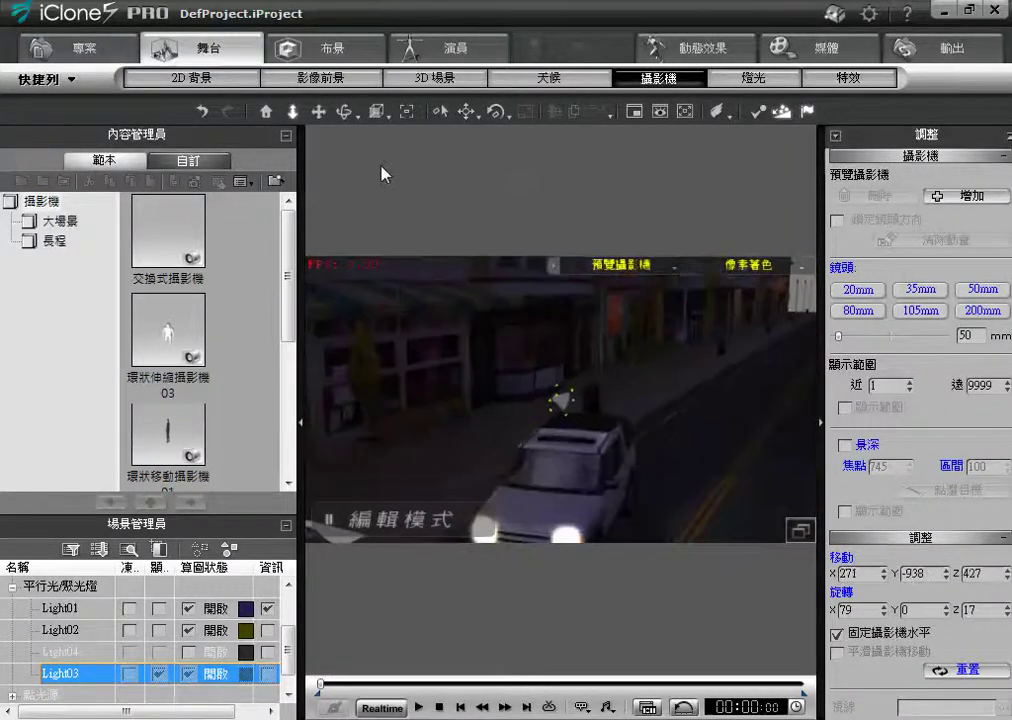
pyautogui.click(318, 111)
pyautogui.moveTo(511, 318); pyautogui.dragTo(628, 343)
pyautogui.click(676, 314)
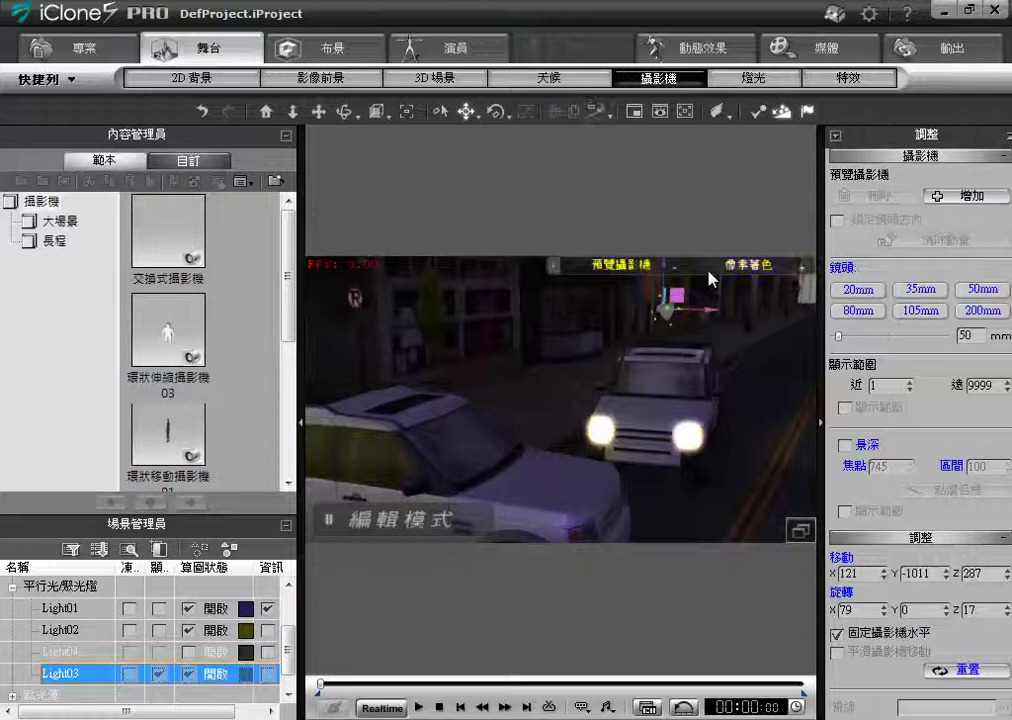
pyautogui.click(612, 328)
pyautogui.moveTo(612, 328); pyautogui.dragTo(580, 383)
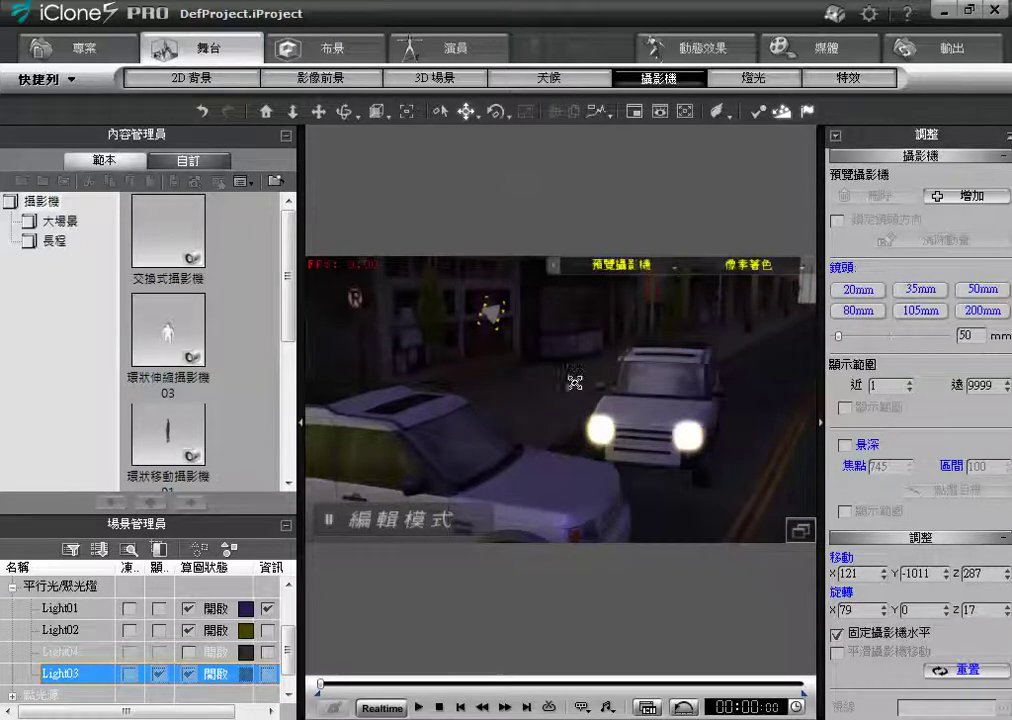
# Rotate Light03 to about X 21, Y 4, Z 21 and color it yellow (RGB 255, 255, 0)
pyautogui.click(496, 111)
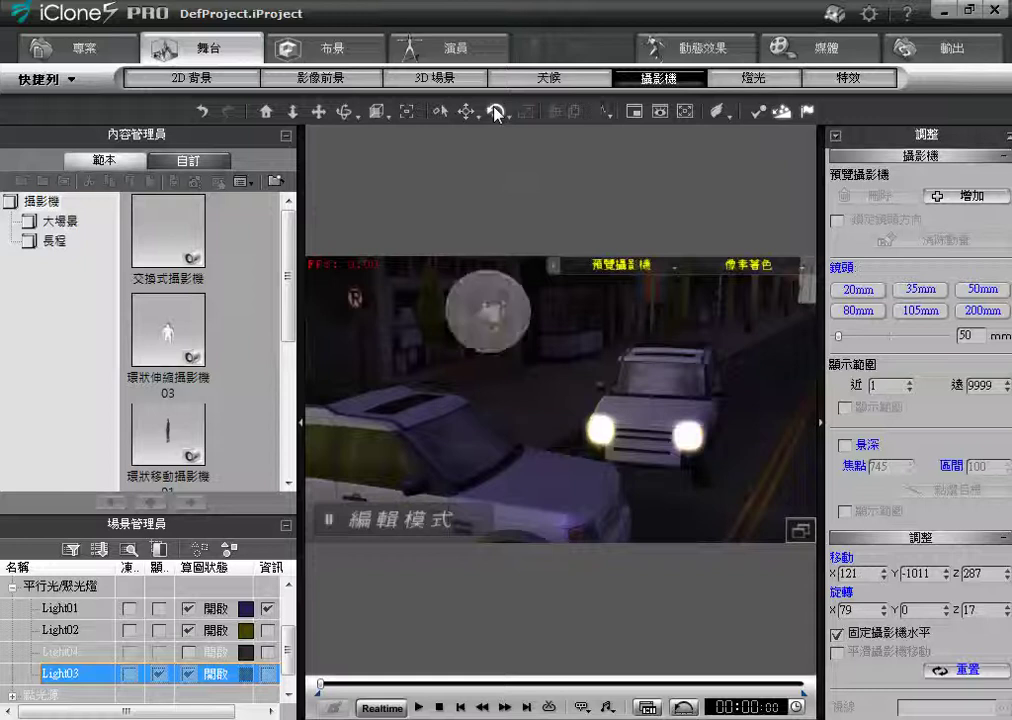
pyautogui.moveTo(524, 285); pyautogui.dragTo(546, 350)
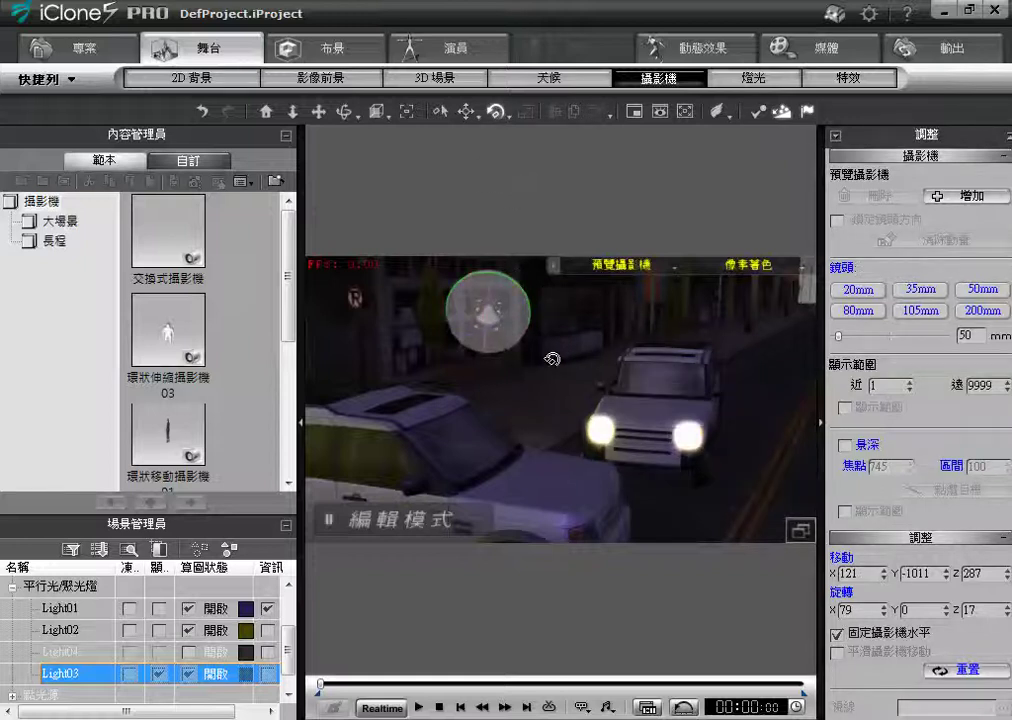
pyautogui.click(246, 675)
pyautogui.click(334, 285)
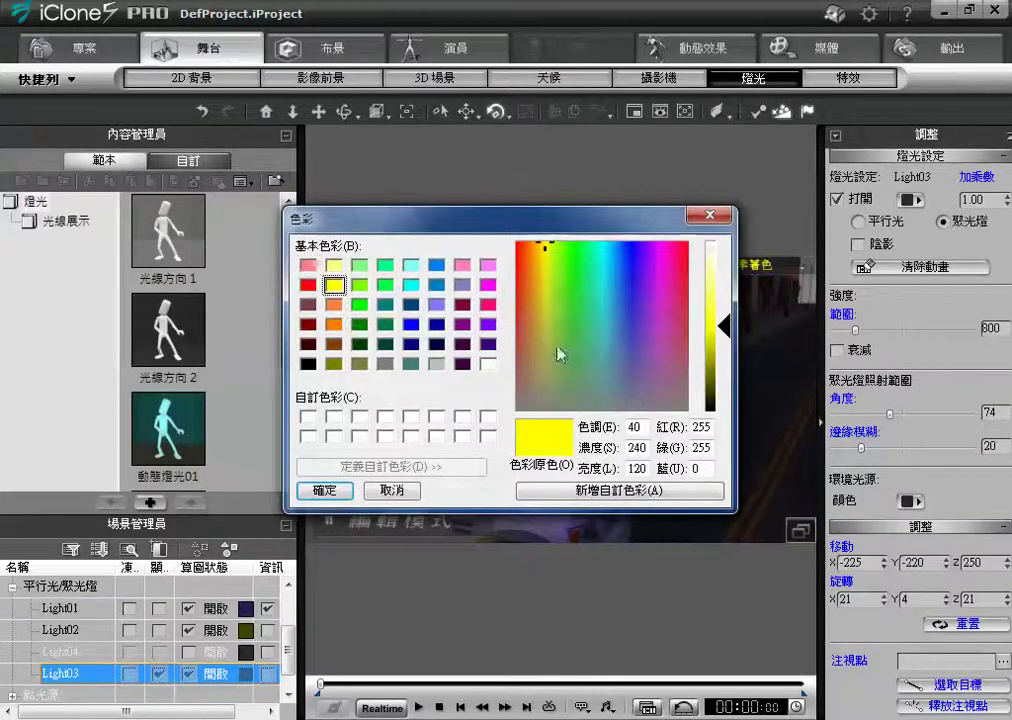
pyautogui.click(327, 491)
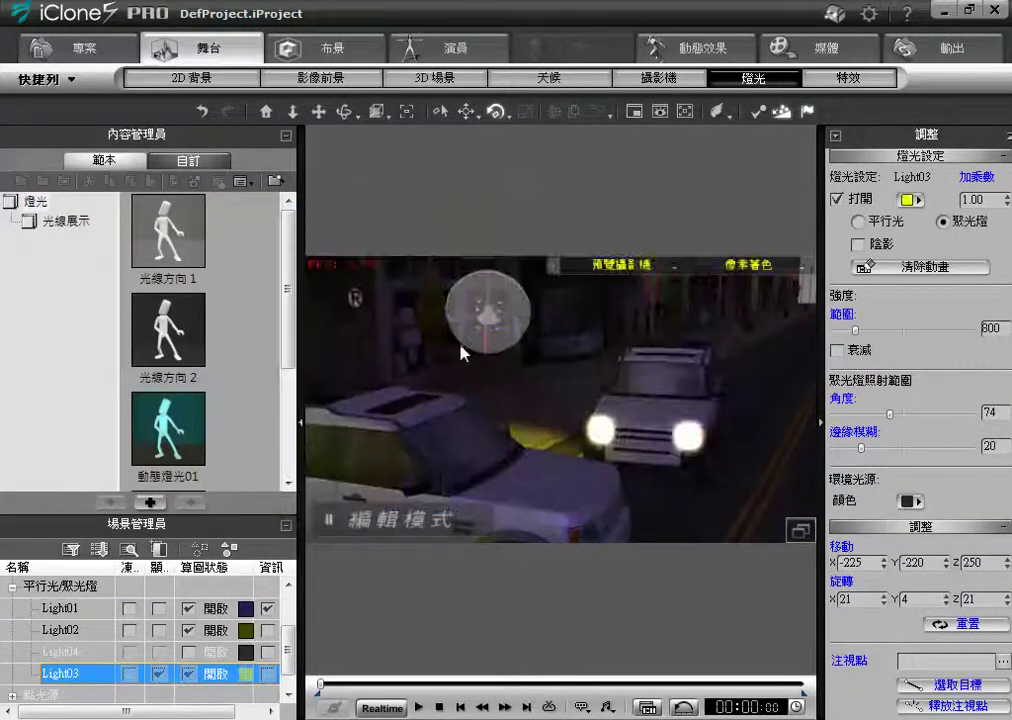
# Raise Light03 to about Z 423 and move it closer to the oncoming jeep, at about X -172, Y -308
pyautogui.click(466, 111)
pyautogui.moveTo(490, 300); pyautogui.dragTo(461, 144)
pyautogui.click(344, 112)
pyautogui.moveTo(470, 296); pyautogui.dragTo(520, 410)
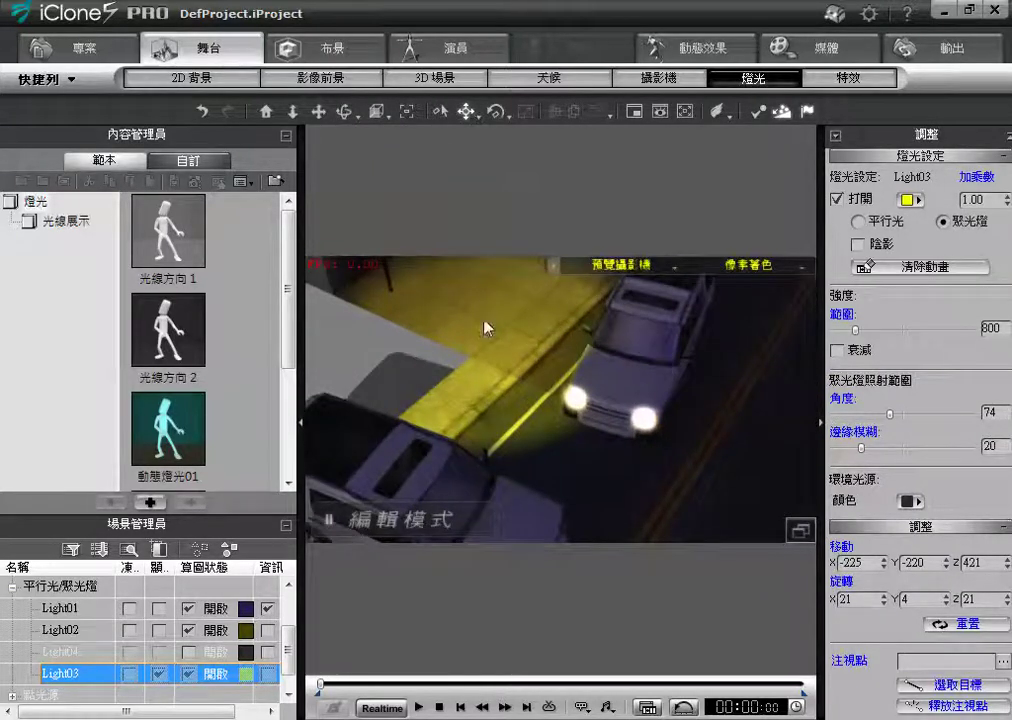
pyautogui.moveTo(438, 350); pyautogui.dragTo(571, 455)
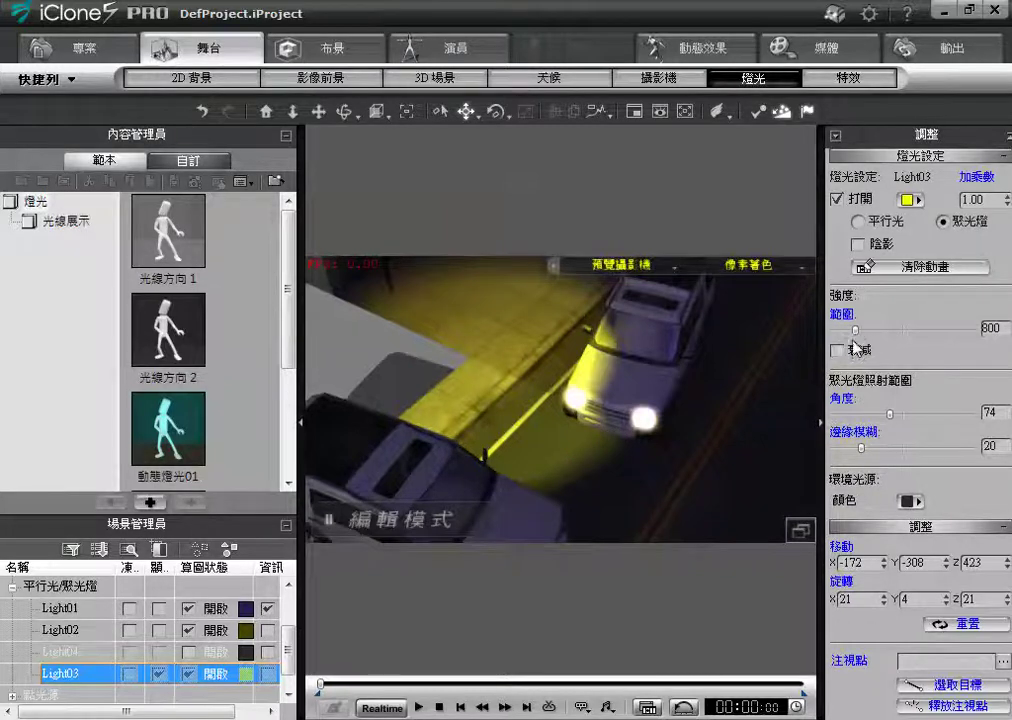
# Set Light03's range to 775 with attenuation enabled, and adjust its beam angle to 80 and edge blur to about 22
pyautogui.moveTo(866, 331); pyautogui.dragTo(872, 335)
pyautogui.moveTo(860, 337); pyautogui.dragTo(855, 335)
pyautogui.click(837, 350)
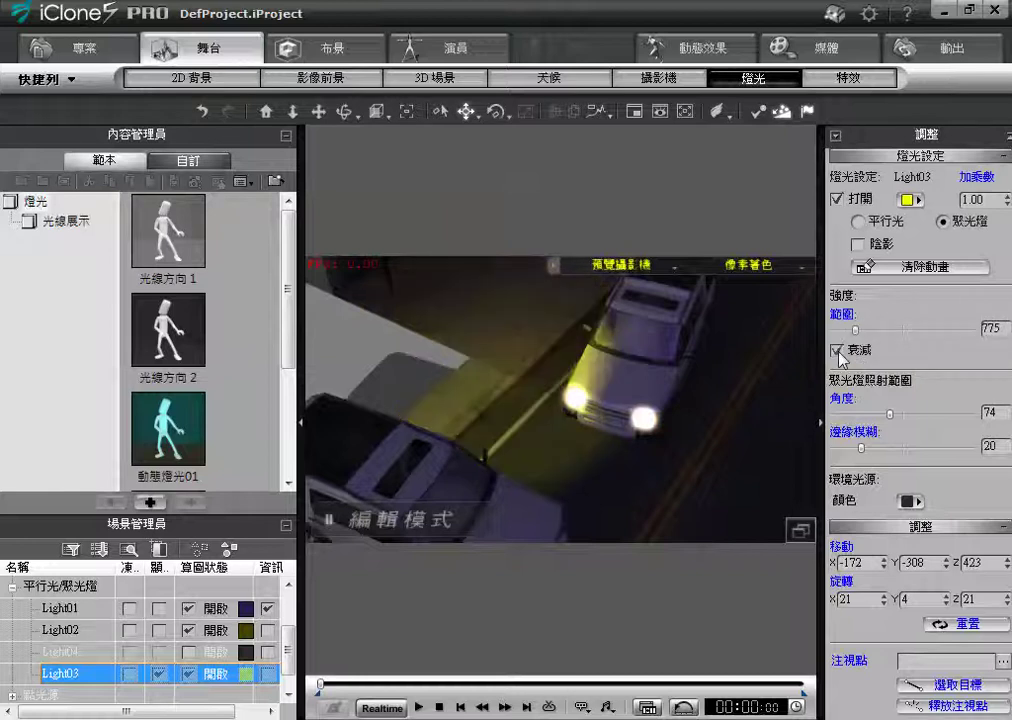
pyautogui.click(837, 350)
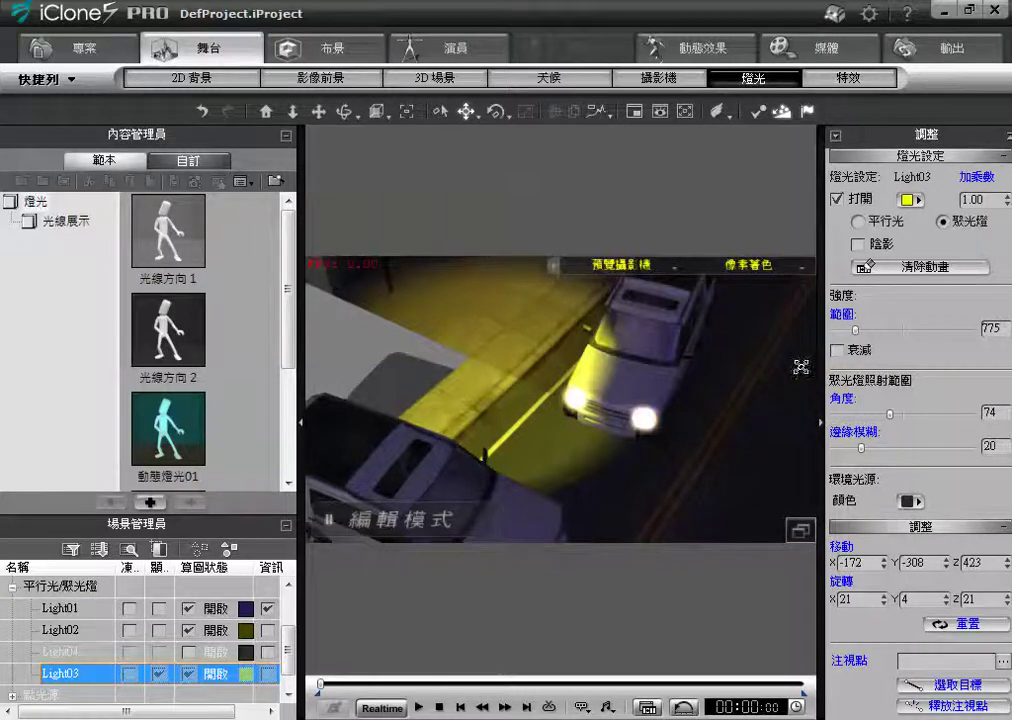
pyautogui.click(837, 350)
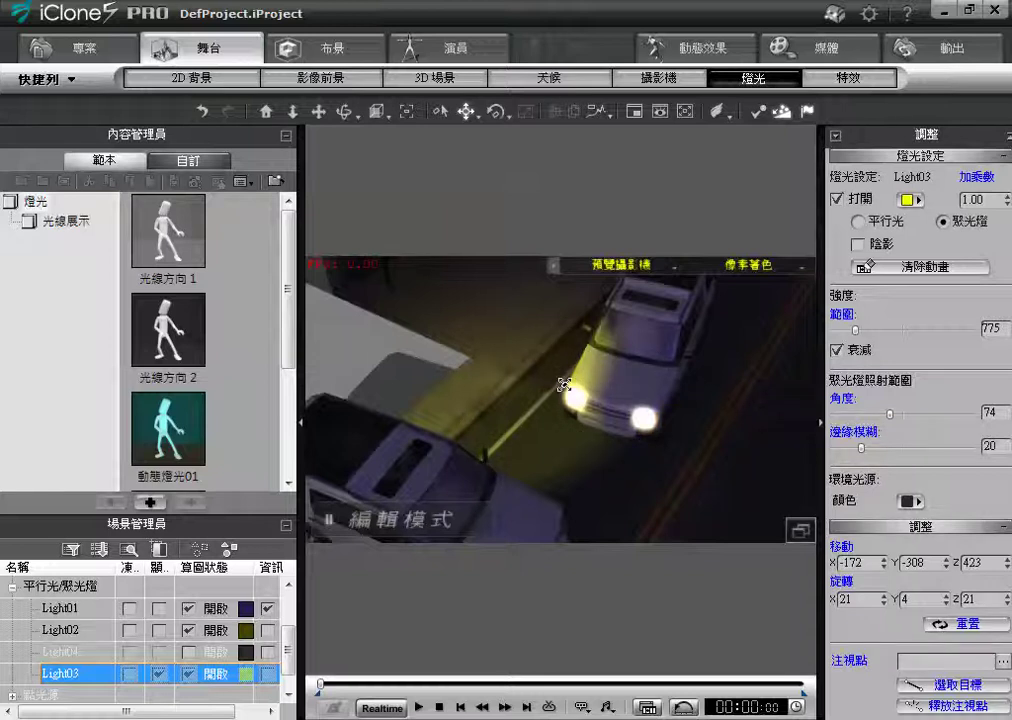
pyautogui.moveTo(889, 414); pyautogui.dragTo(864, 453)
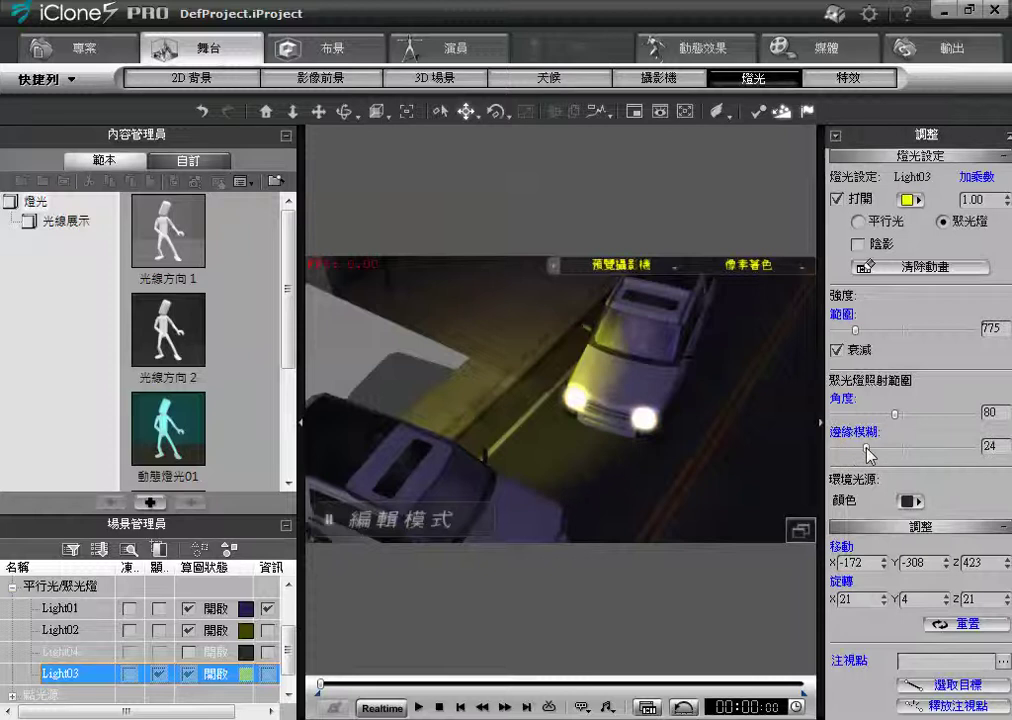
# From camera 1, move Light03 over the nearer jeep and play back the scene to check the lighting
pyautogui.click(671, 268)
pyautogui.click(610, 292)
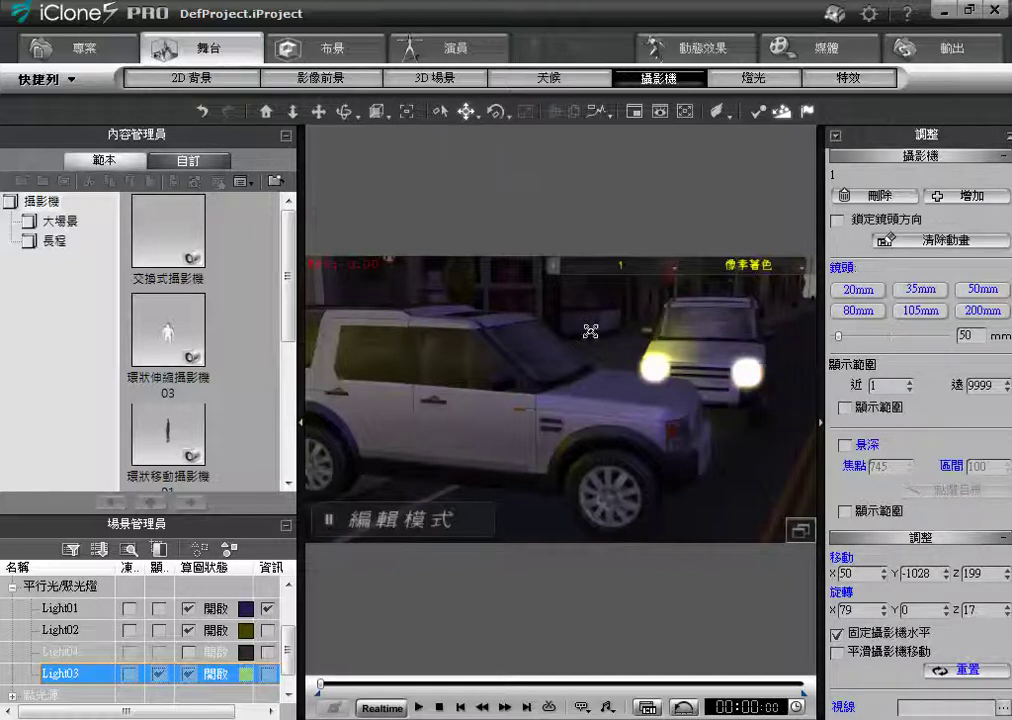
pyautogui.moveTo(601, 445); pyautogui.dragTo(524, 480)
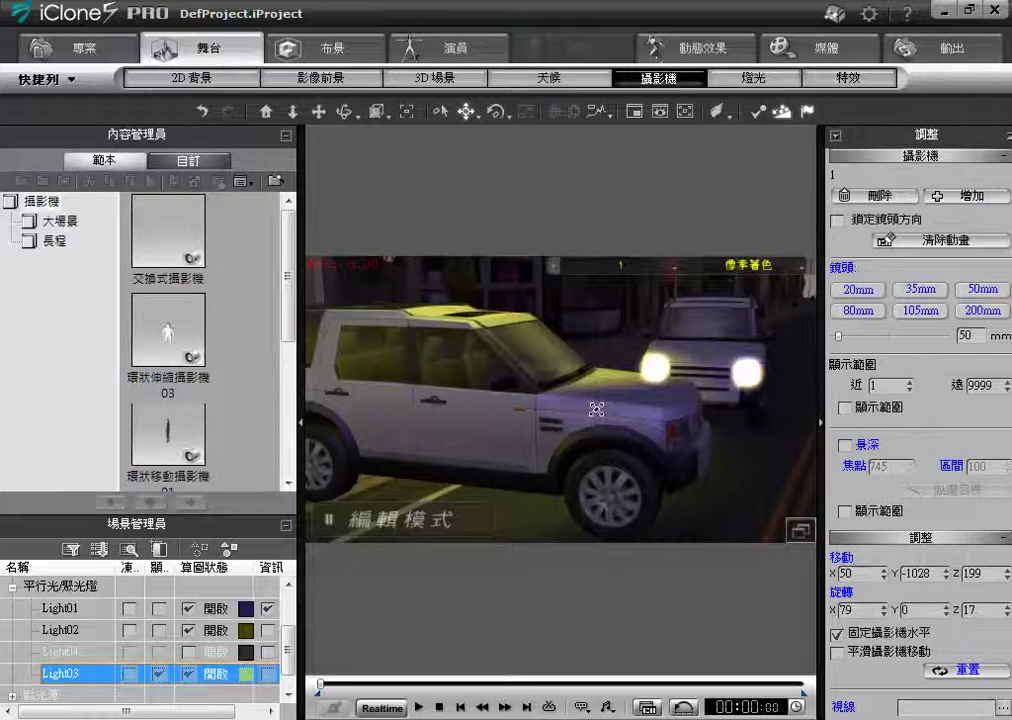
pyautogui.click(420, 707)
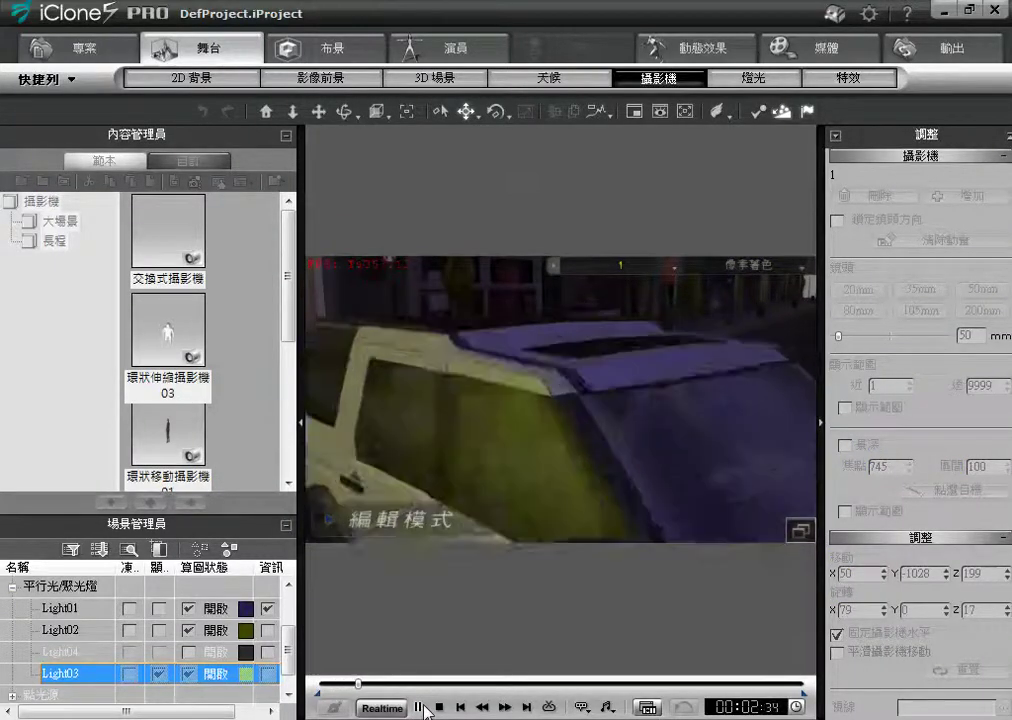
pyautogui.click(440, 707)
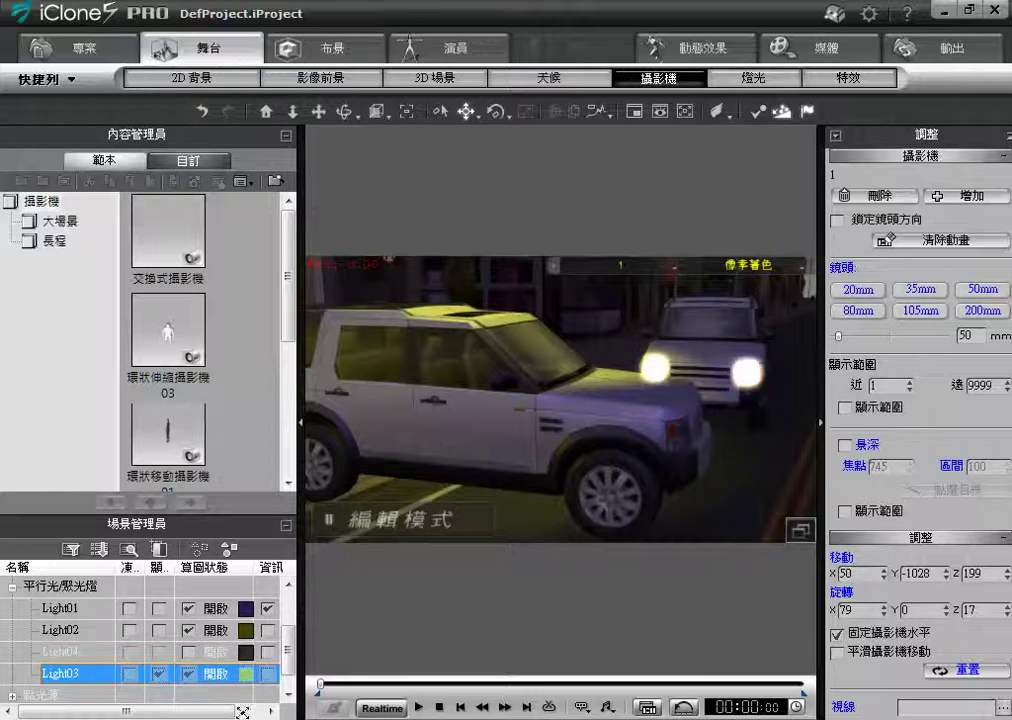
# Turn on Light04 as a spotlight, placed at about X -111, Y 486, Z 250 and rotated to about X 19, Y 9, Z 352
pyautogui.click(185, 652)
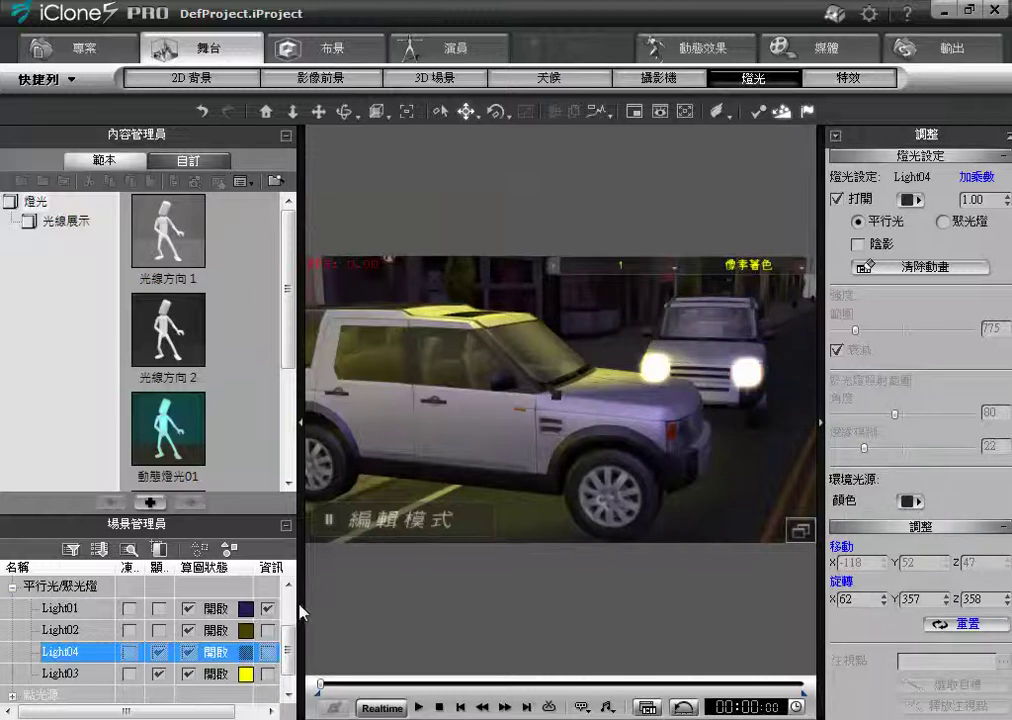
pyautogui.click(944, 222)
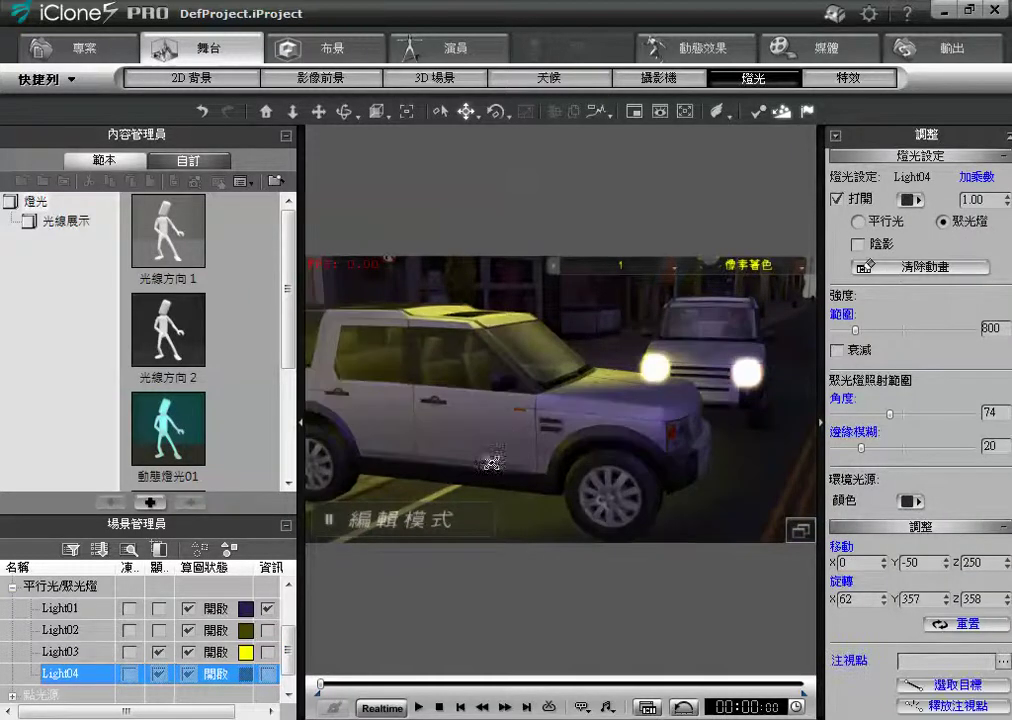
pyautogui.moveTo(537, 188); pyautogui.dragTo(620, 320)
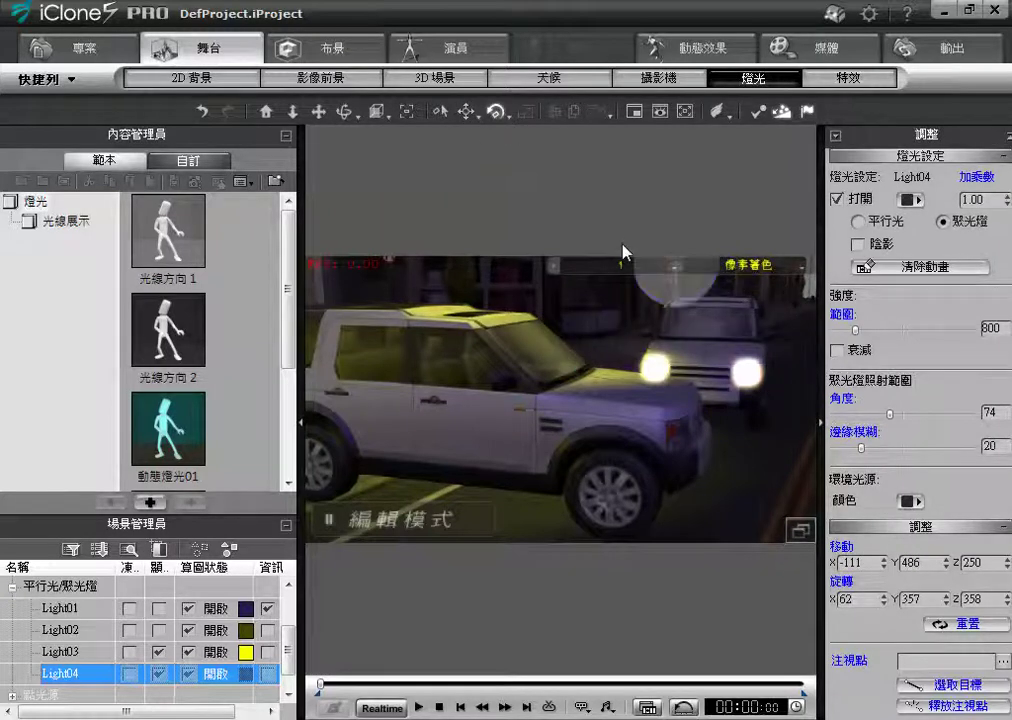
pyautogui.moveTo(698, 311); pyautogui.dragTo(663, 244)
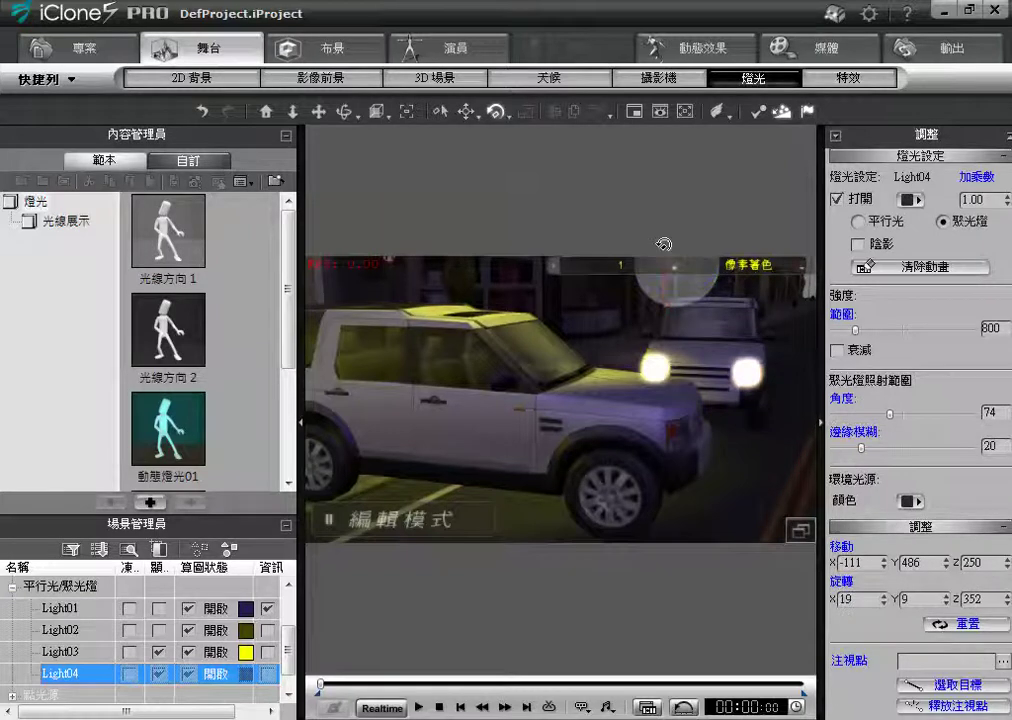
# Color Light04 yellow (RGB 255, 255, 0), enable its attenuation, and widen its beam angle to about 104
pyautogui.click(244, 676)
pyautogui.click(545, 277)
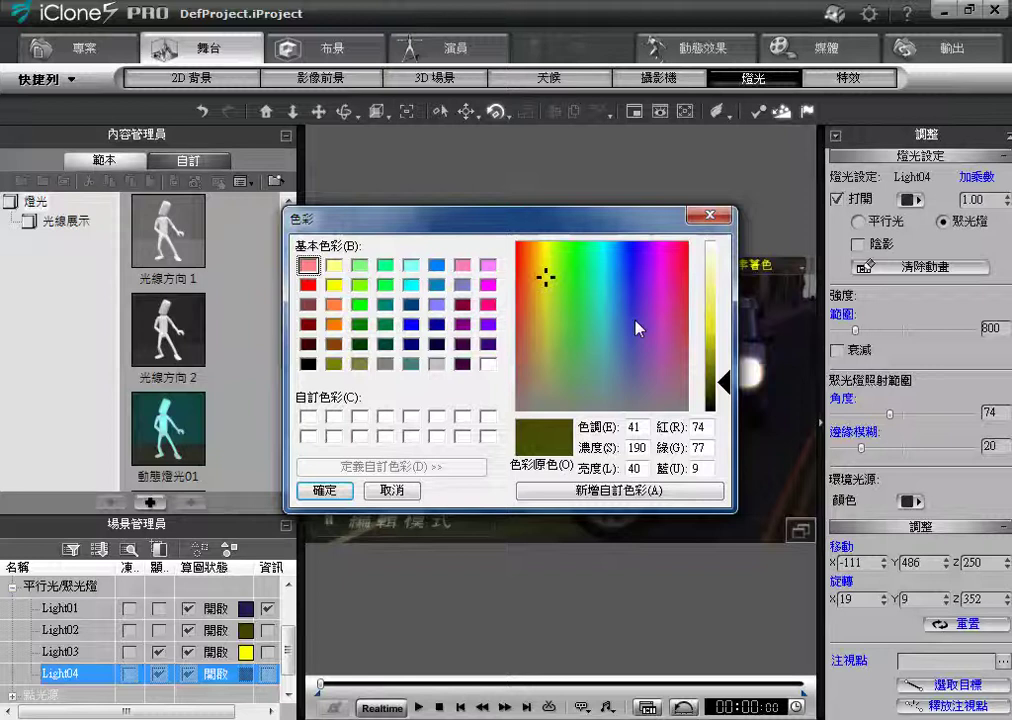
pyautogui.click(713, 322)
pyautogui.click(333, 285)
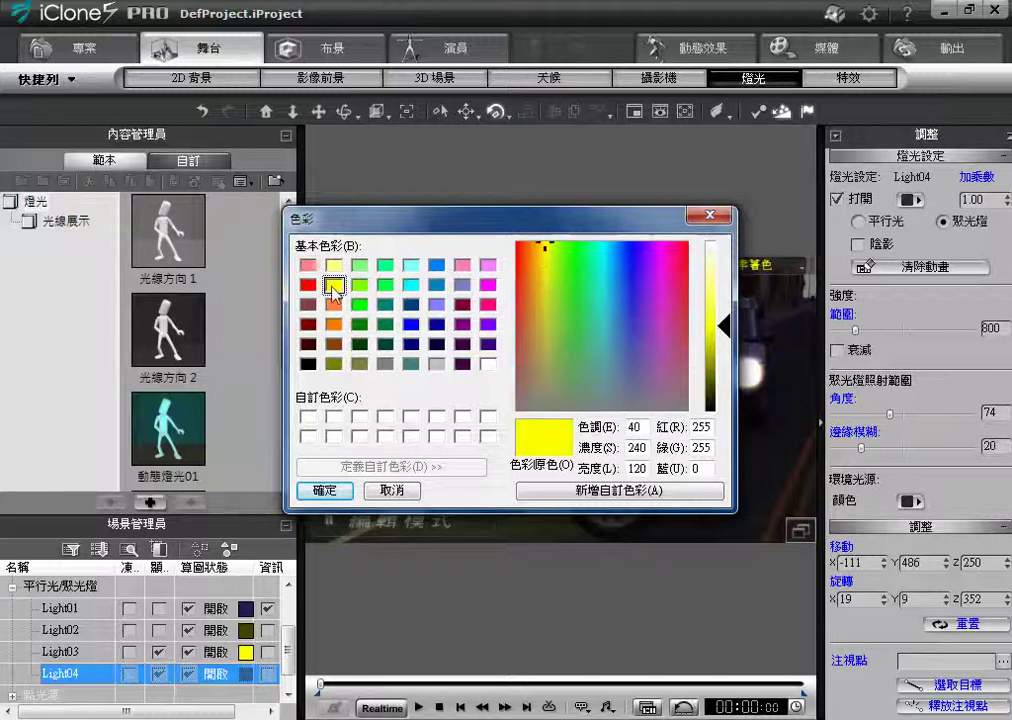
pyautogui.click(325, 490)
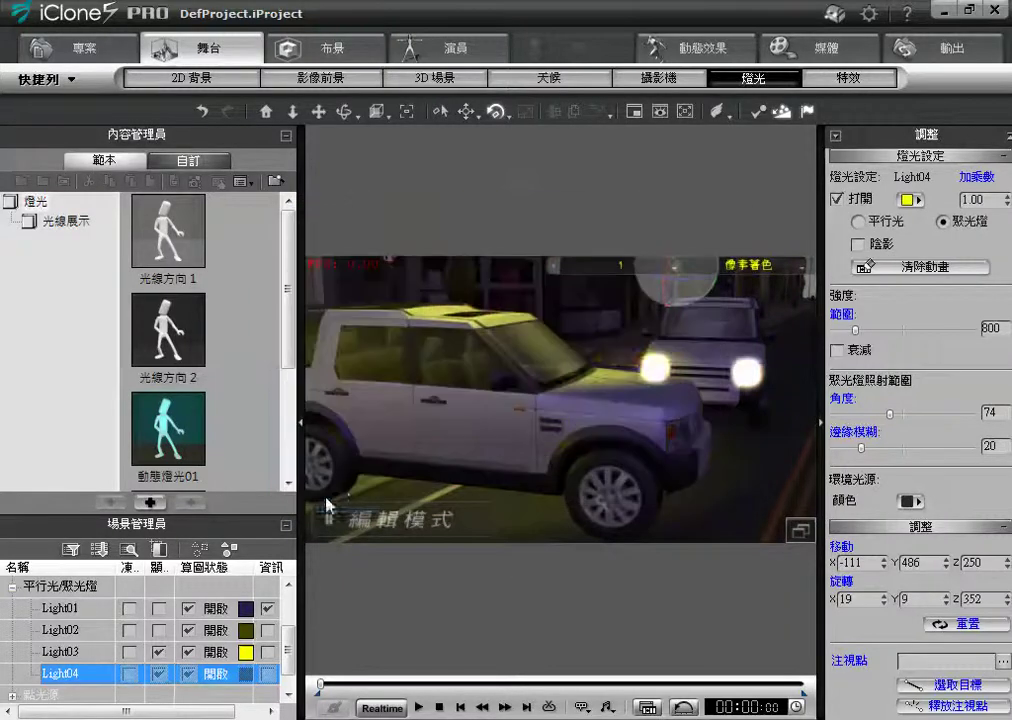
pyautogui.click(837, 350)
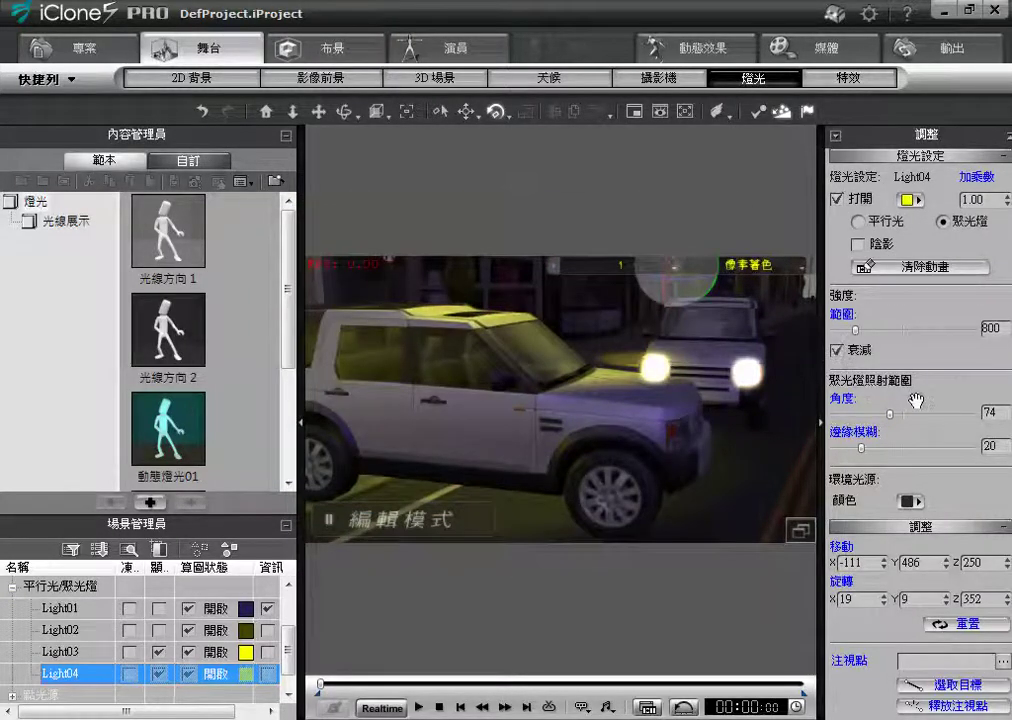
pyautogui.moveTo(895, 423); pyautogui.dragTo(918, 421)
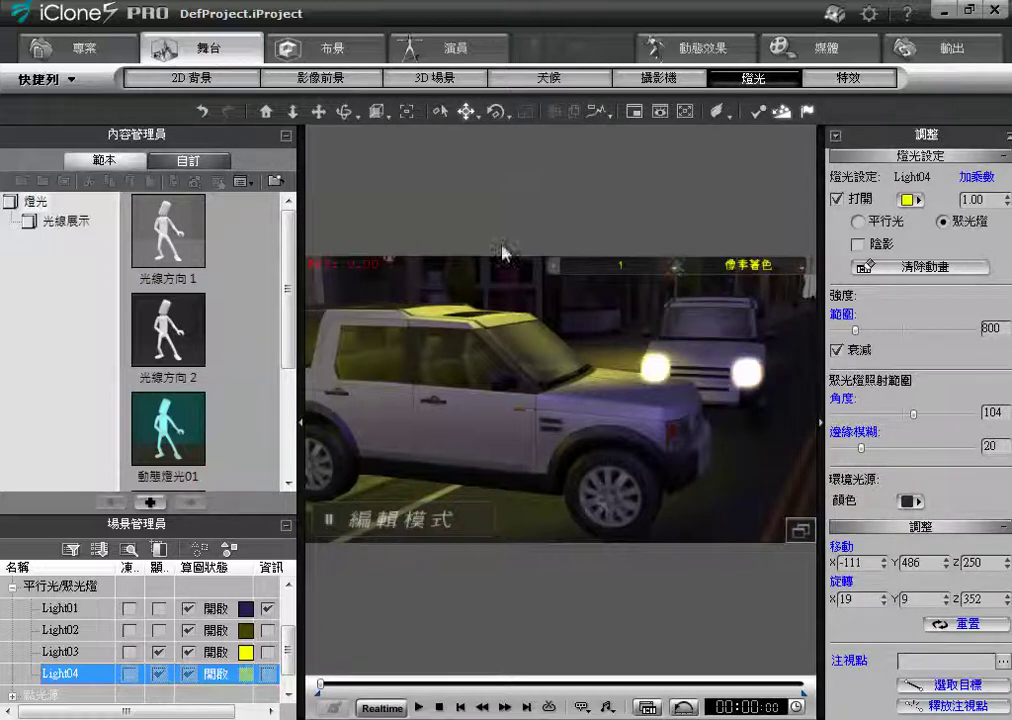
# Move Light04 to about X 151, Y 1672, set its beam angle to 178 and edge blur to 16, and switch it off
pyautogui.moveTo(640, 290); pyautogui.dragTo(870, 397)
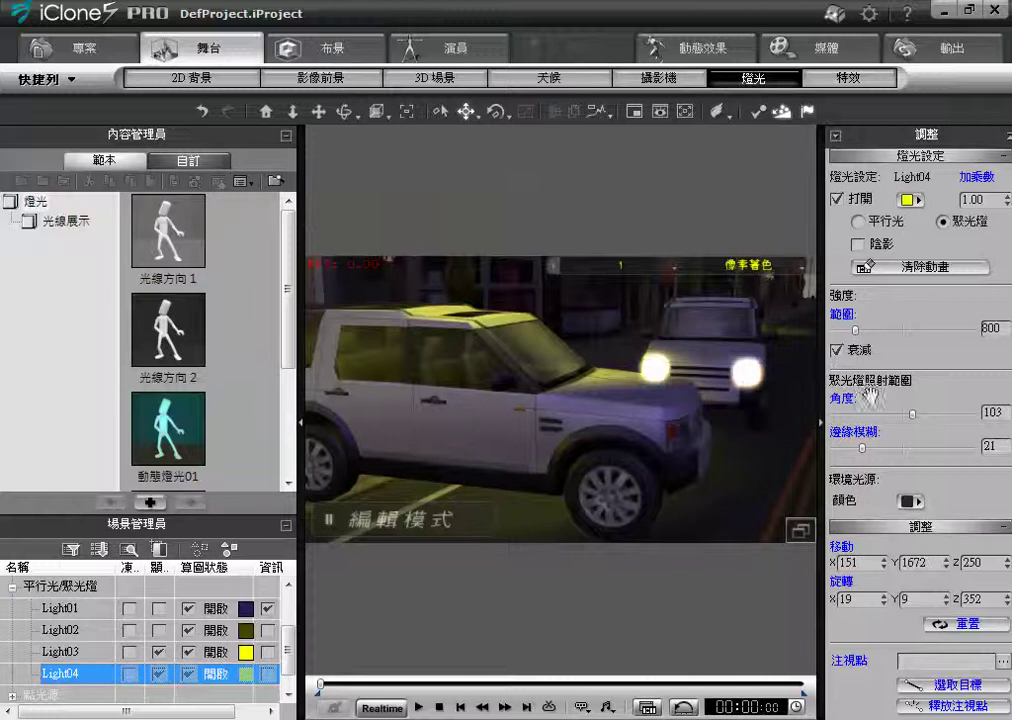
pyautogui.moveTo(951, 414); pyautogui.dragTo(970, 414)
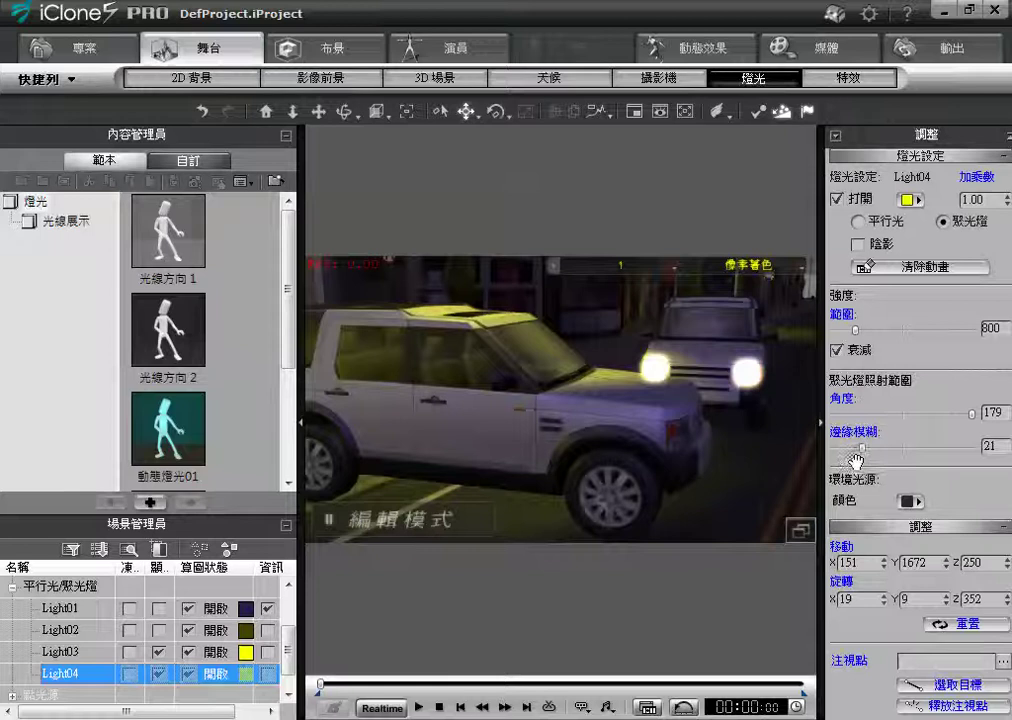
pyautogui.moveTo(860, 448); pyautogui.dragTo(855, 447)
pyautogui.click(189, 677)
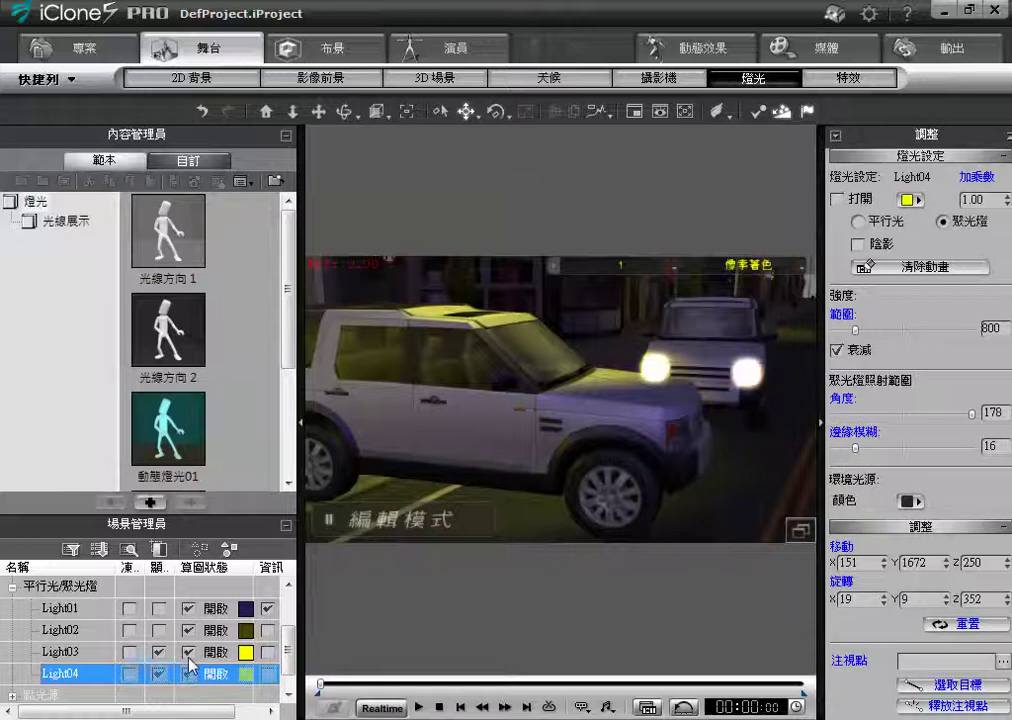
# Switch off Light03 to compare the lighting on the nearer jeep, and turn Light04 back on
pyautogui.click(189, 652)
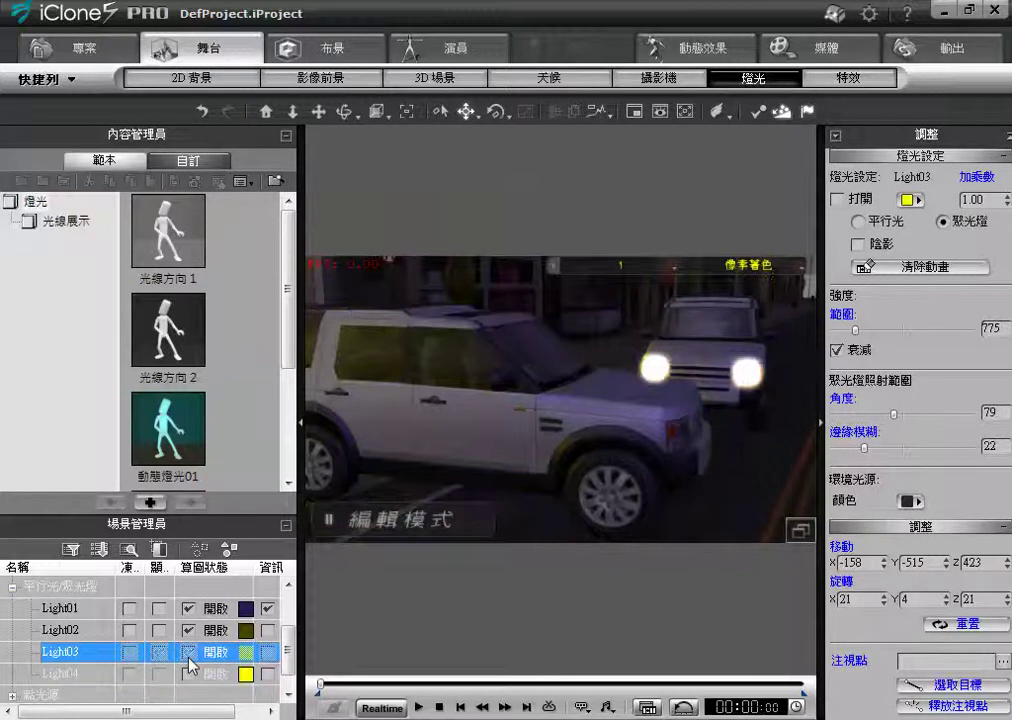
pyautogui.click(189, 674)
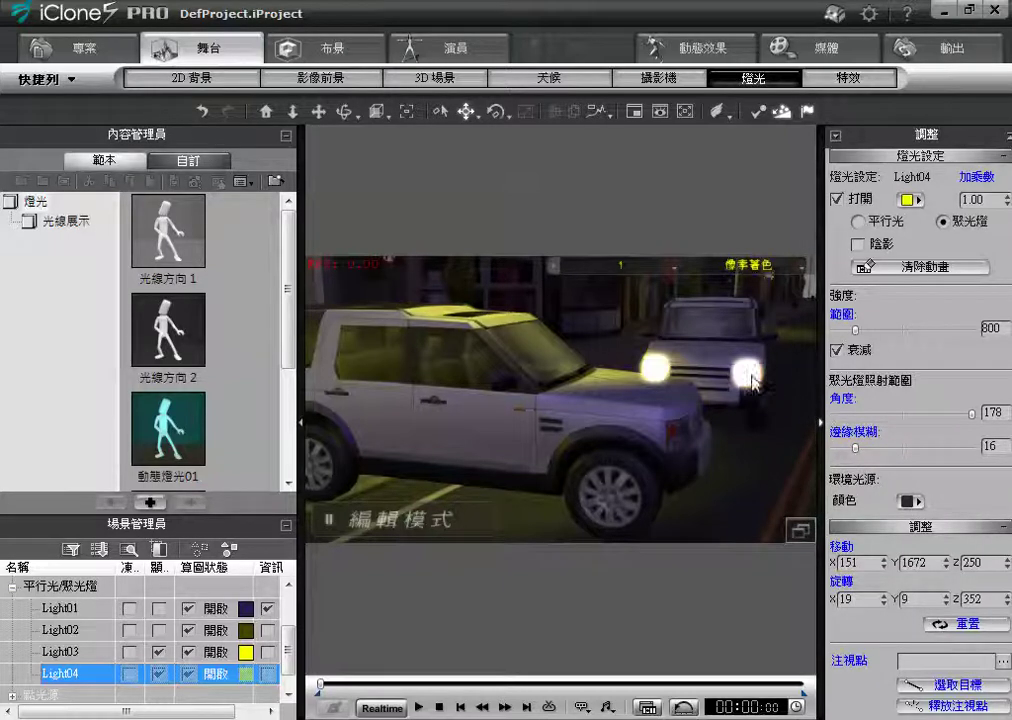
# Inspect the two lit jeeps from above with the preview camera, and return to camera 1
pyautogui.click(671, 268)
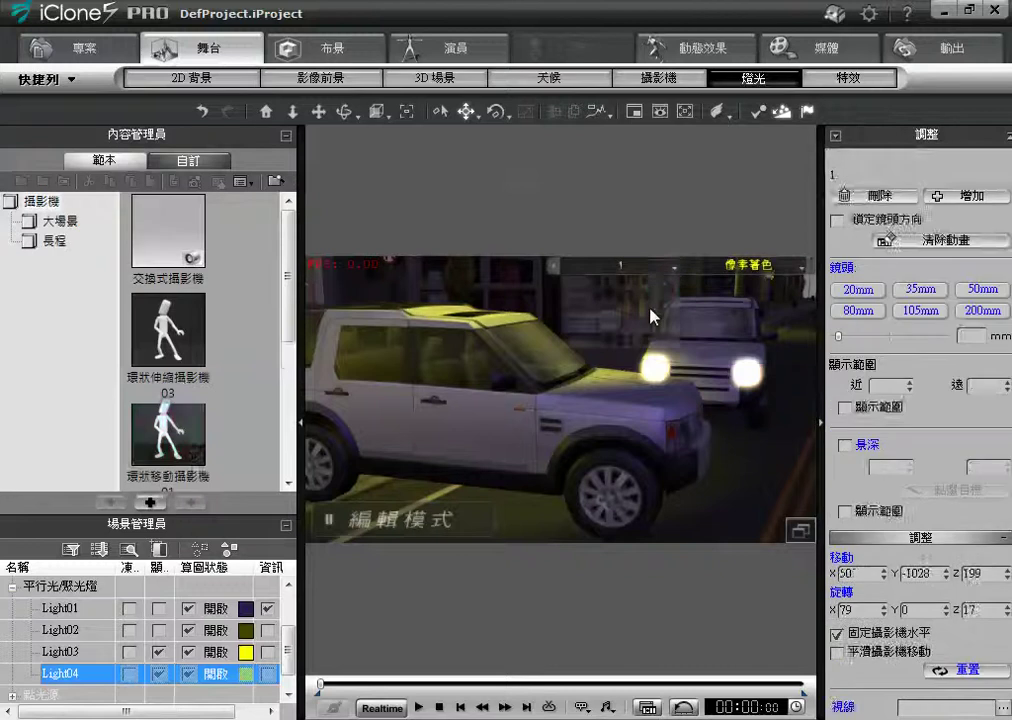
pyautogui.click(645, 294)
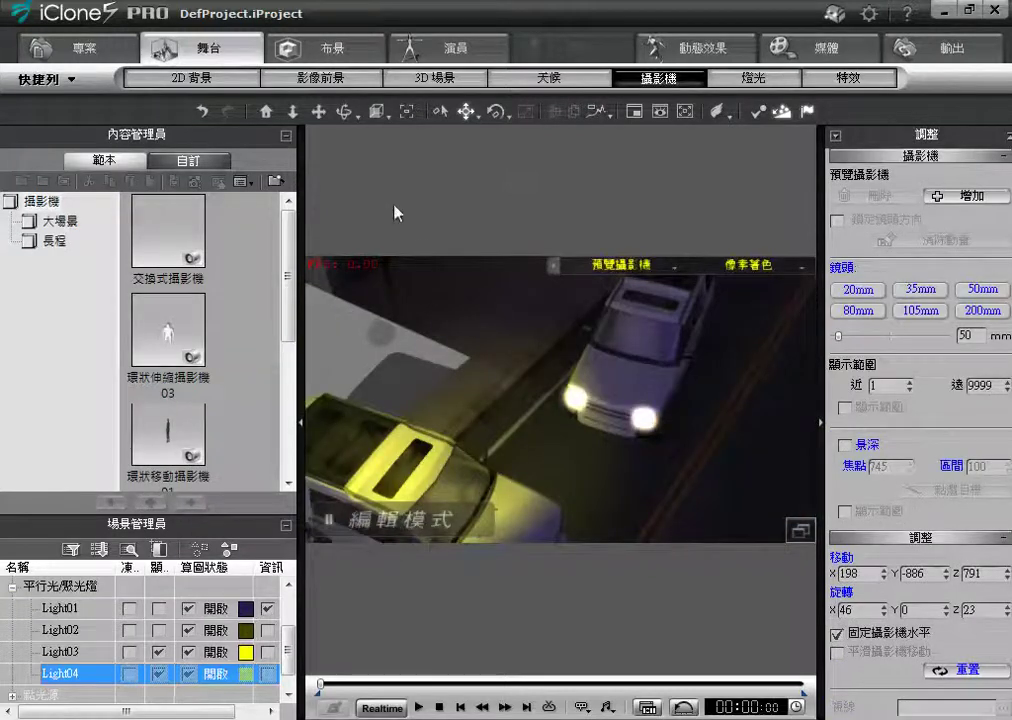
pyautogui.scroll(-6, 557, 402)
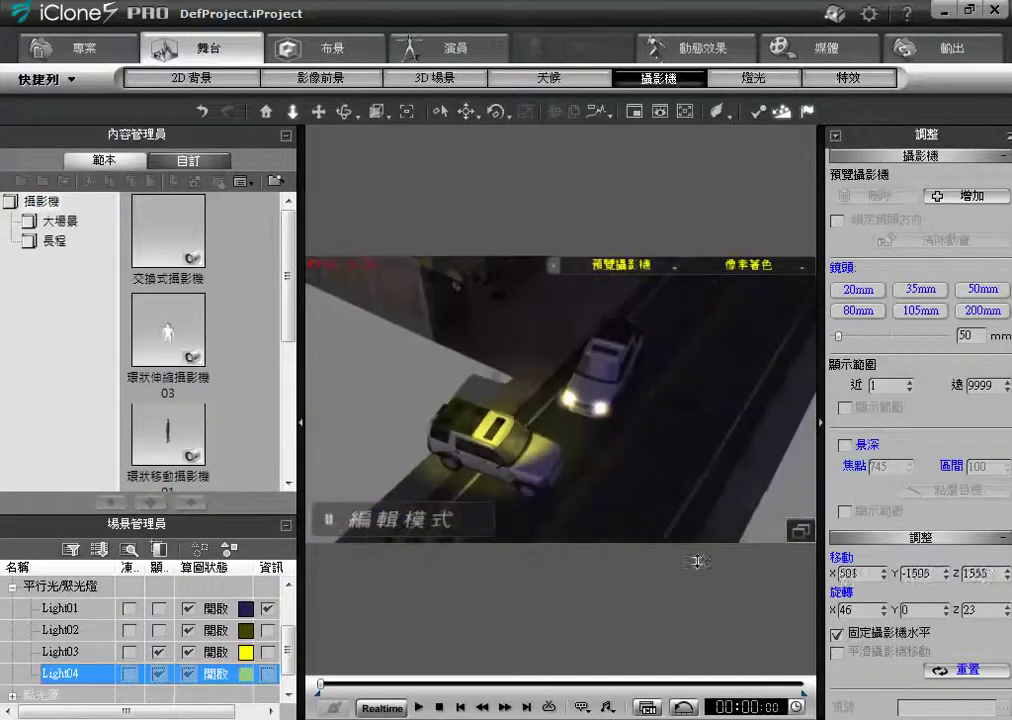
pyautogui.moveTo(553, 450); pyautogui.dragTo(540, 228)
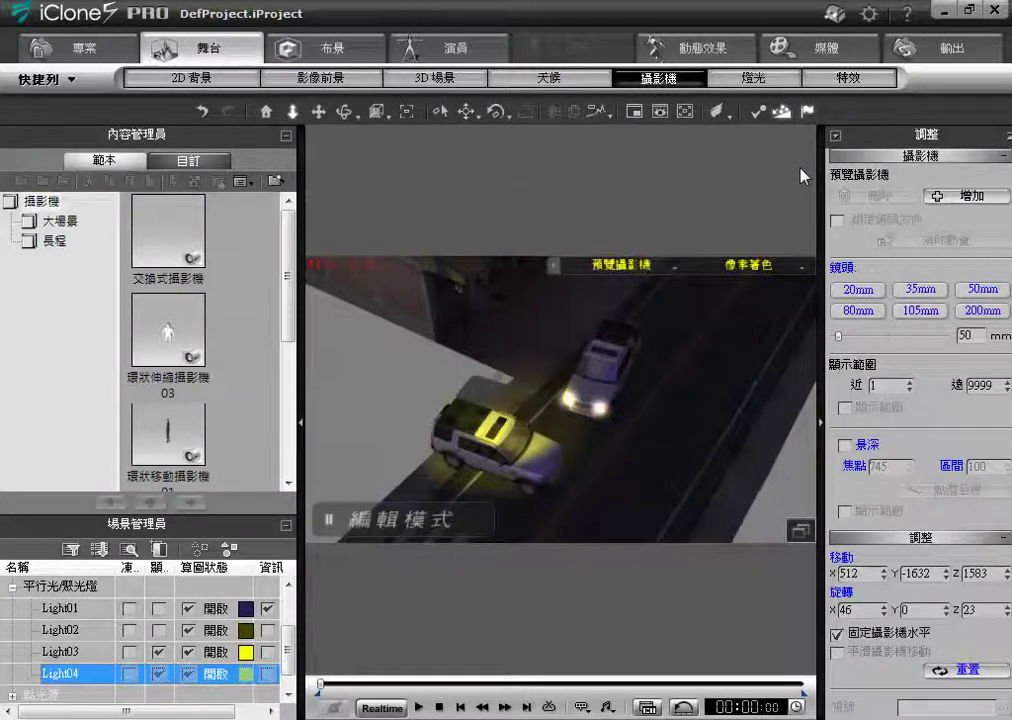
pyautogui.click(671, 268)
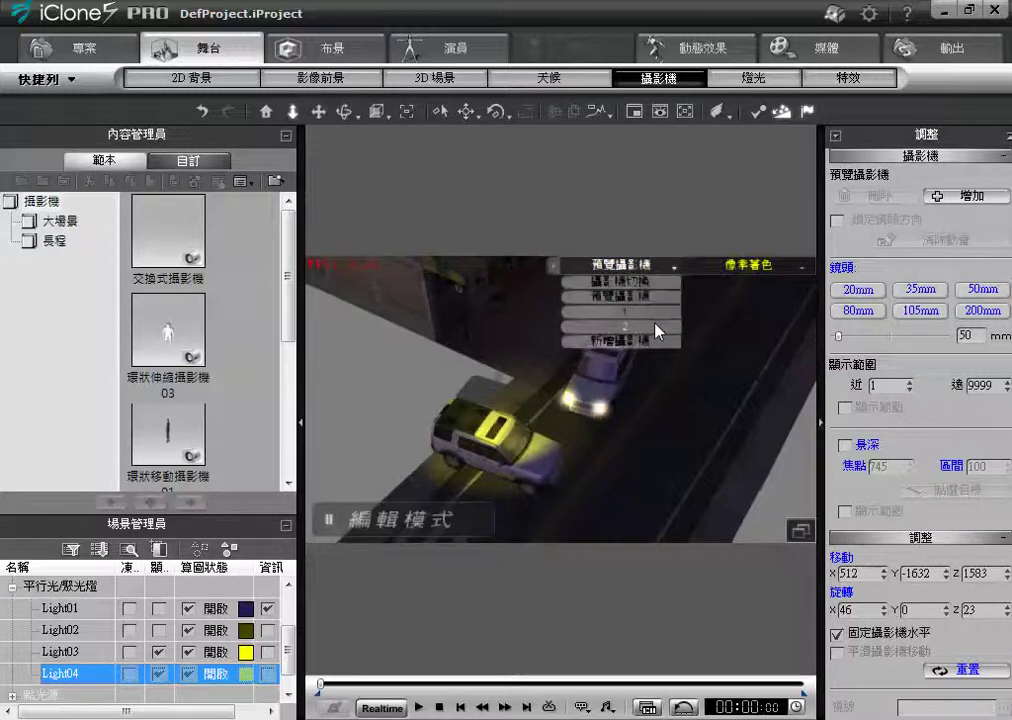
pyautogui.click(646, 312)
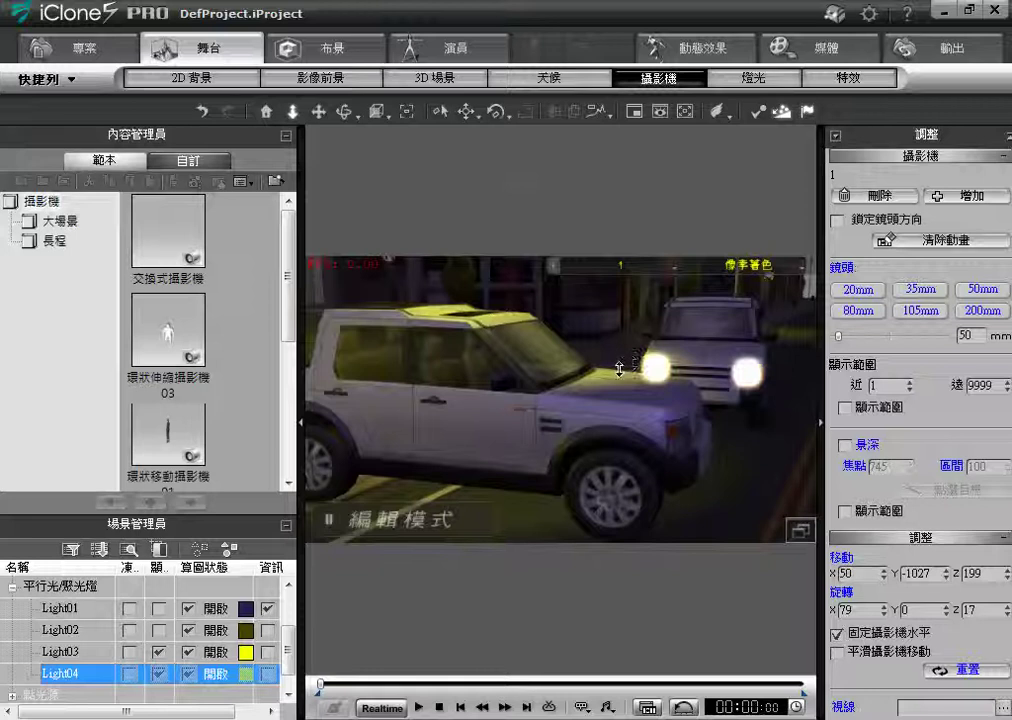
# In the preview camera, toggle Light03 off and on to check its effect on the nearer jeep
pyautogui.click(672, 267)
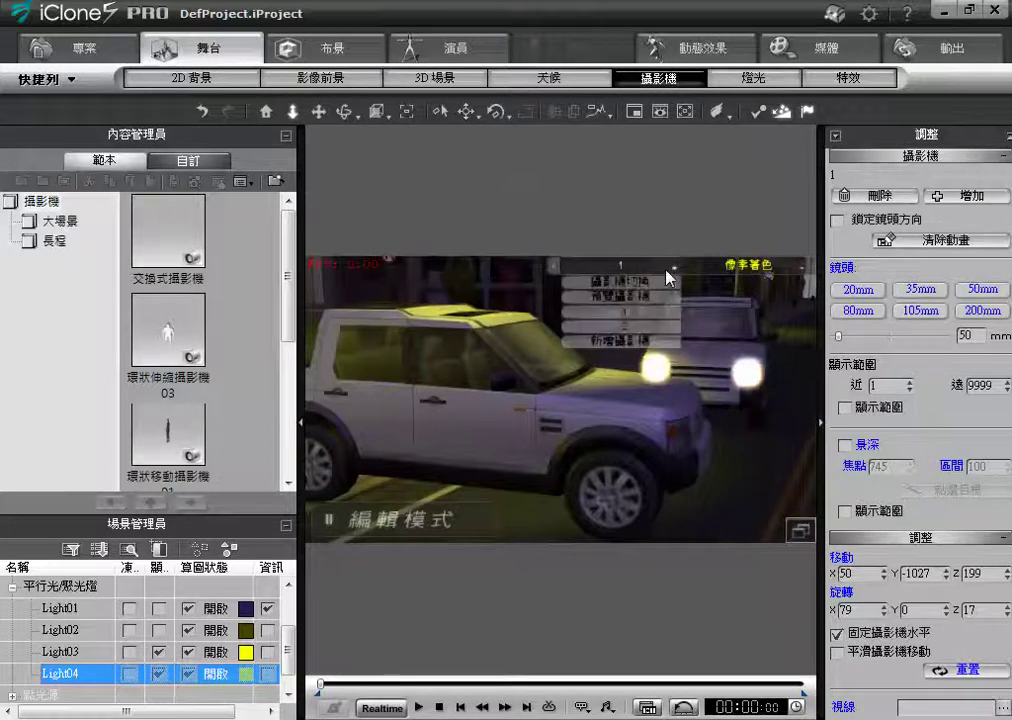
pyautogui.click(622, 294)
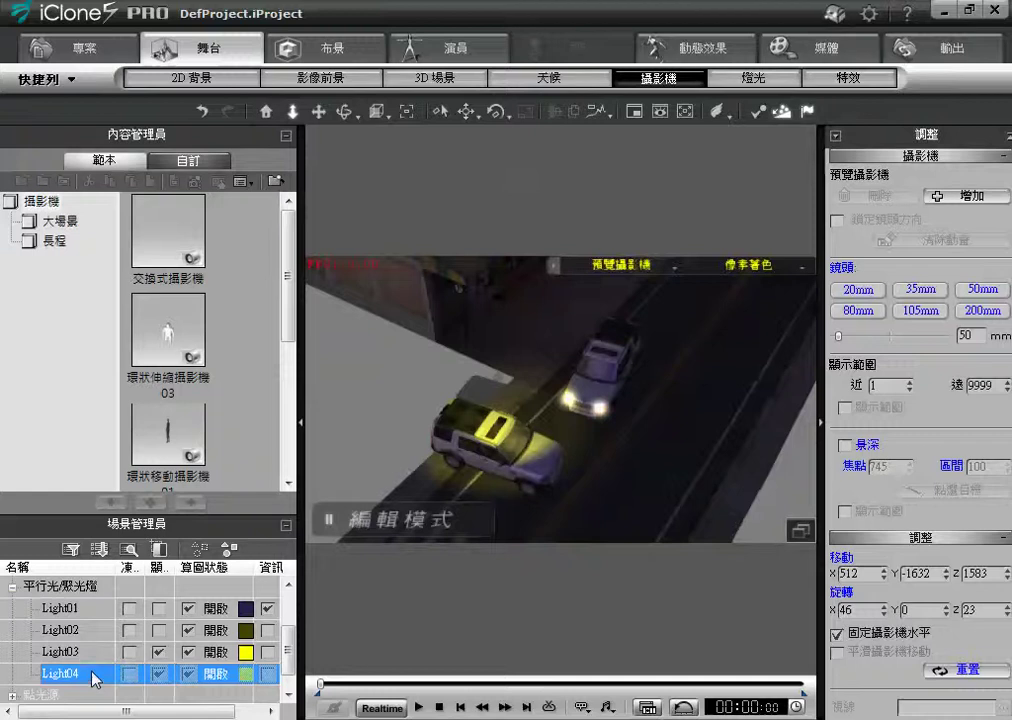
pyautogui.press('Up')
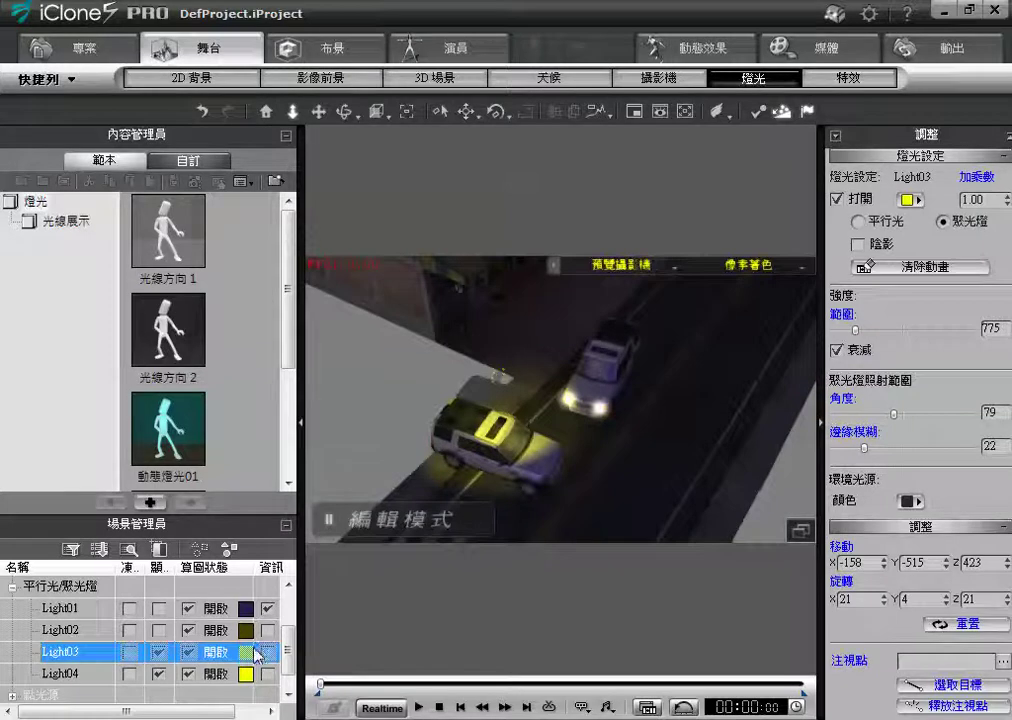
pyautogui.click(188, 652)
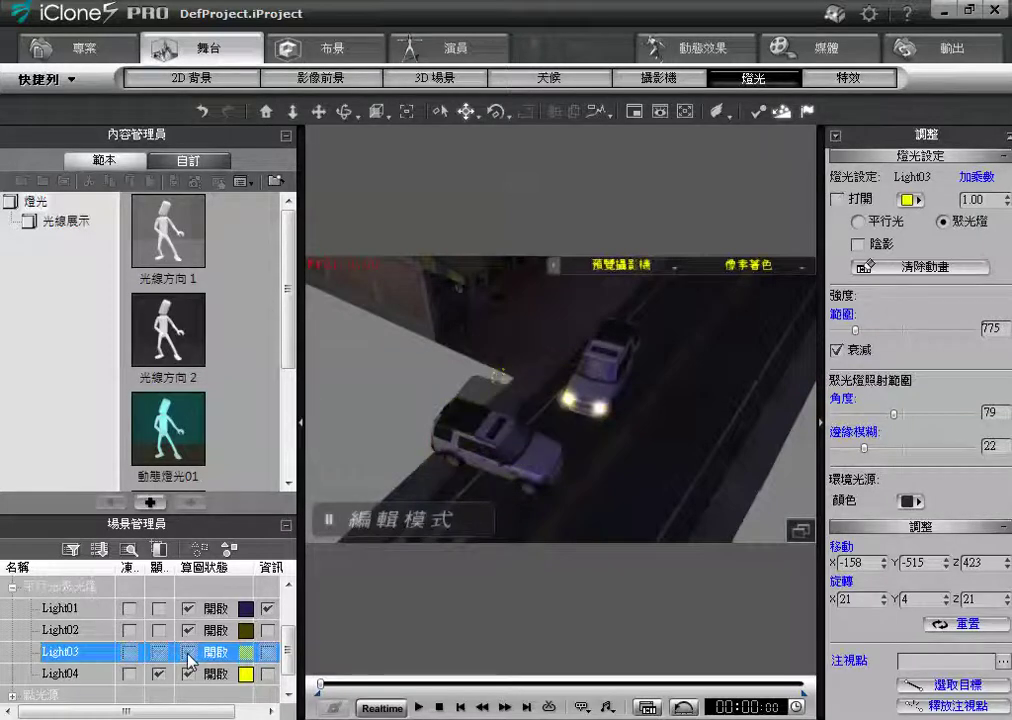
pyautogui.click(188, 652)
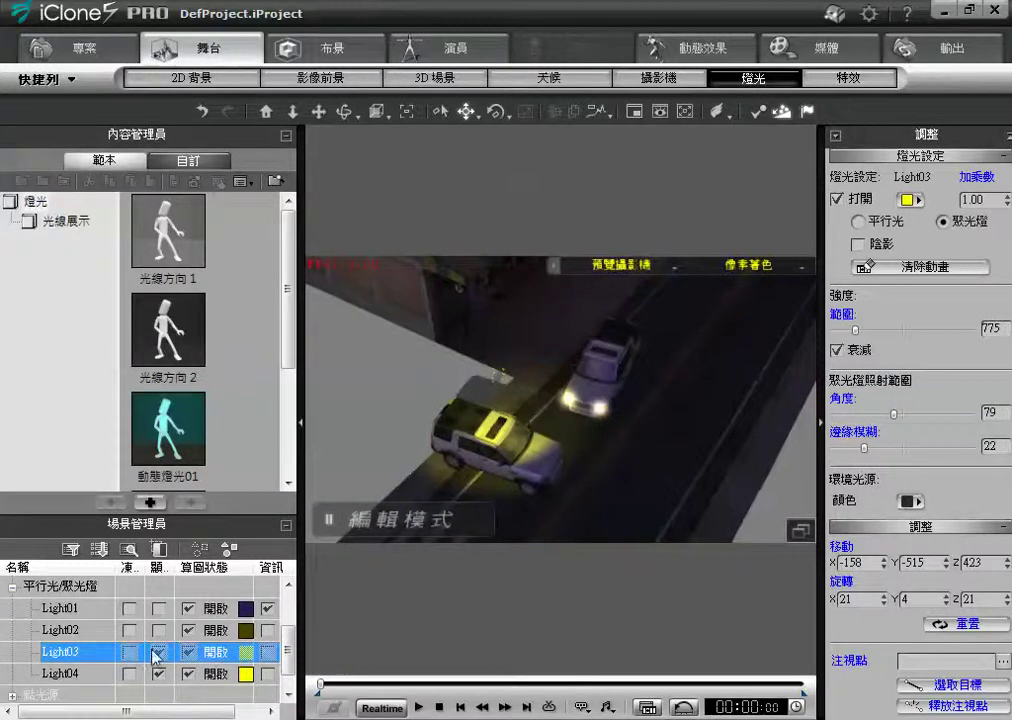
# Open the timeline and close the expanded transform and motion tracks of Jeep 1, Jeep 2 and Chuck
pyautogui.click(648, 707)
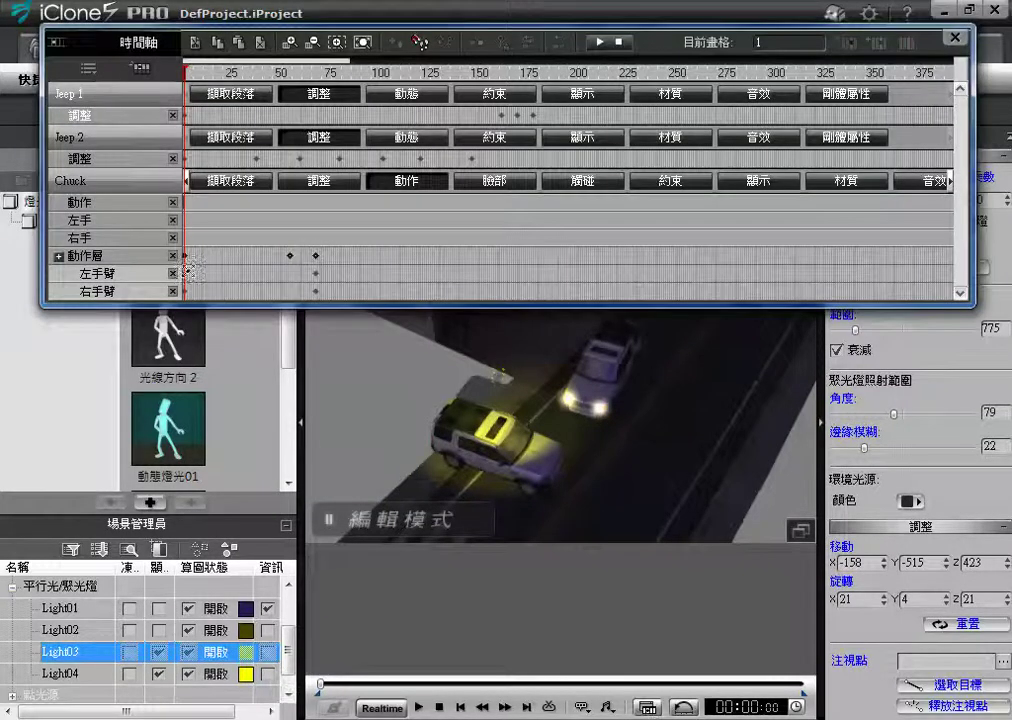
pyautogui.click(172, 158)
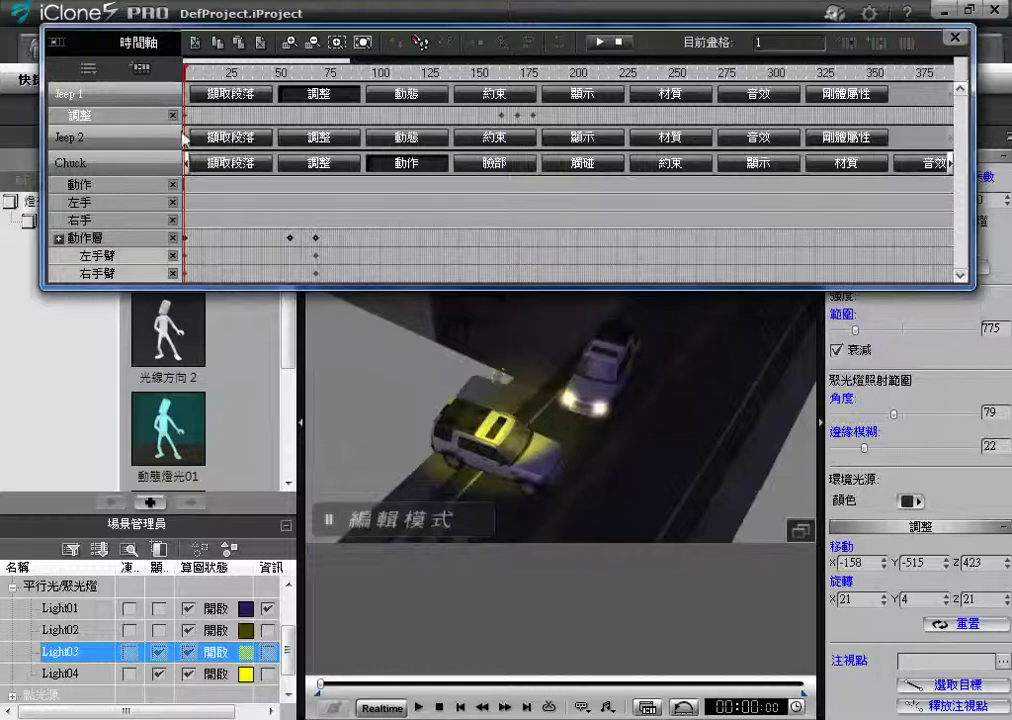
pyautogui.click(172, 115)
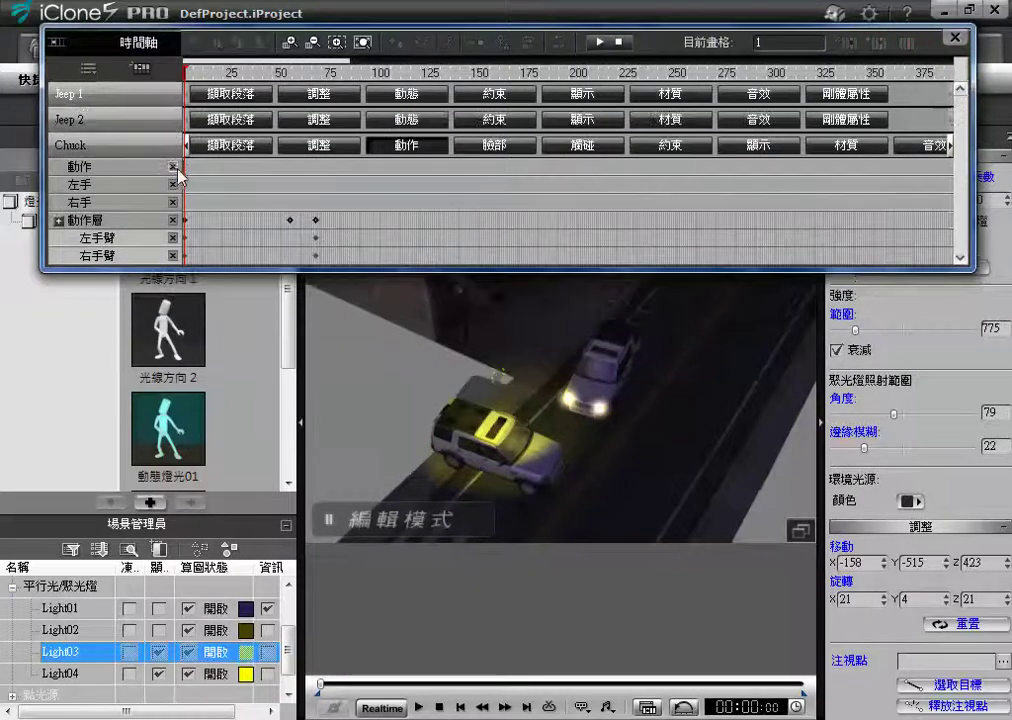
pyautogui.click(172, 184)
pyautogui.click(172, 166)
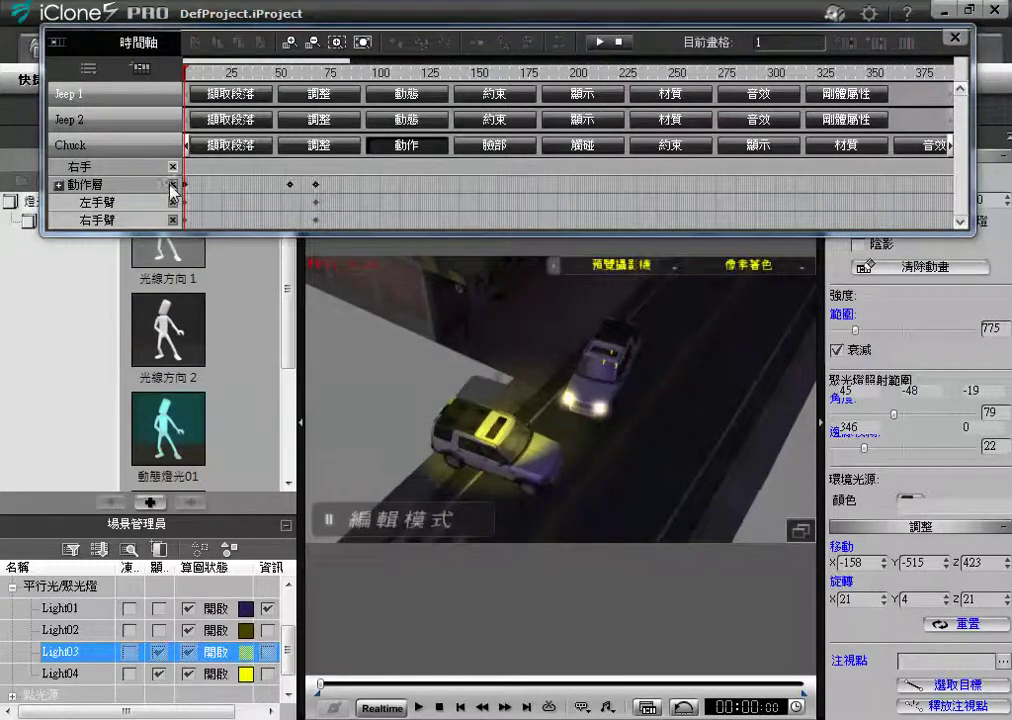
pyautogui.click(174, 199)
pyautogui.click(178, 152)
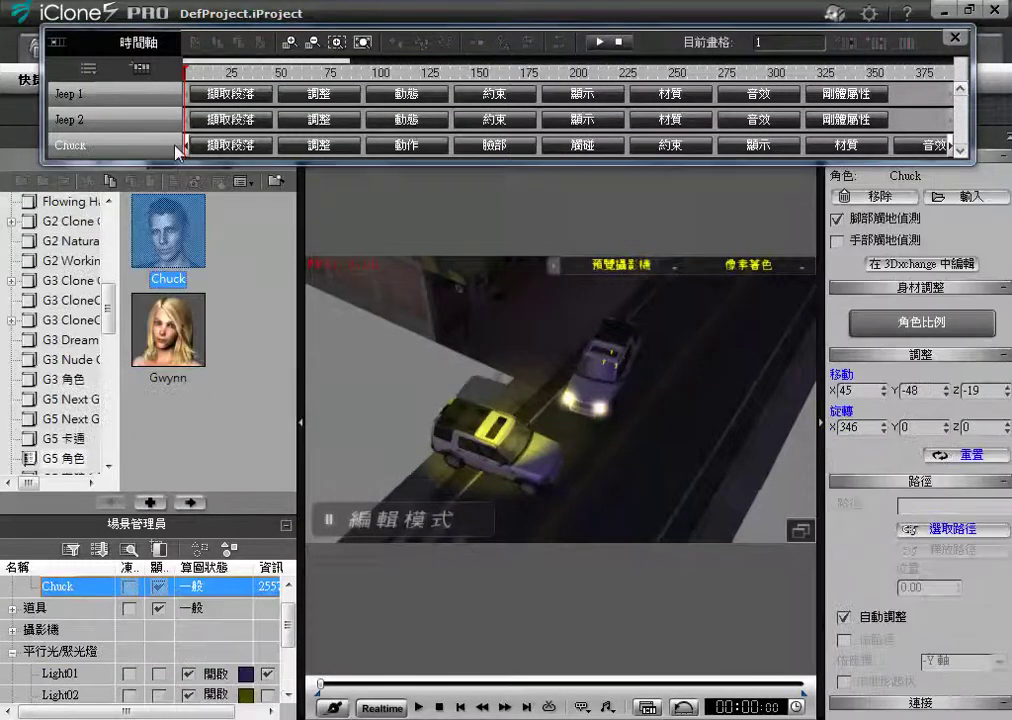
# Add Light03 to the timeline and show its color track
pyautogui.click(96, 72)
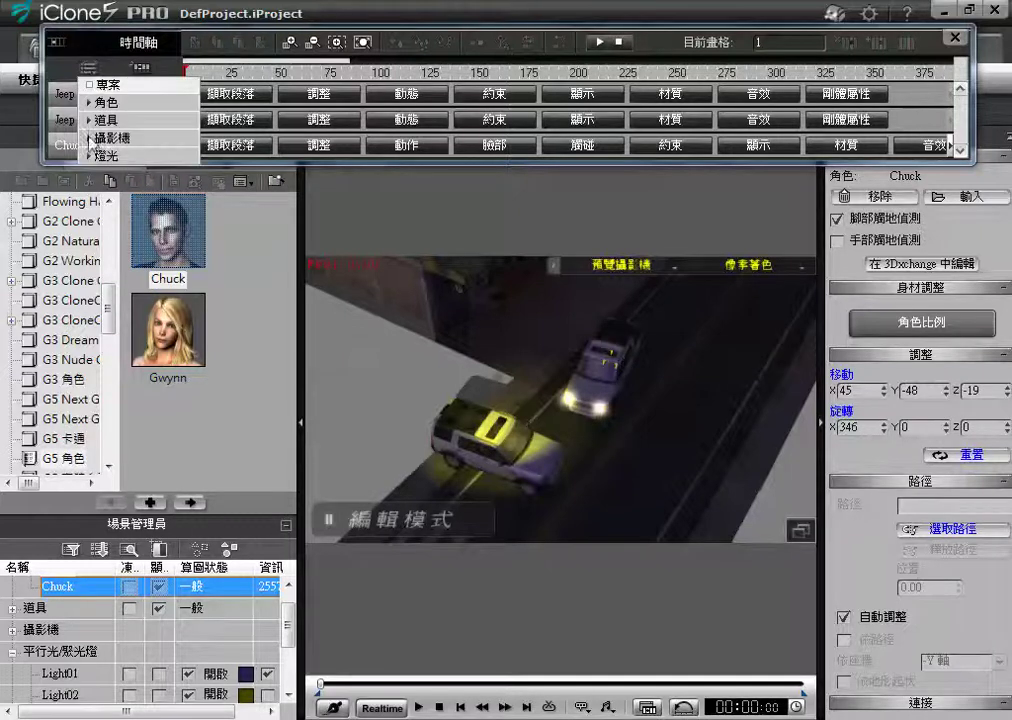
pyautogui.click(93, 156)
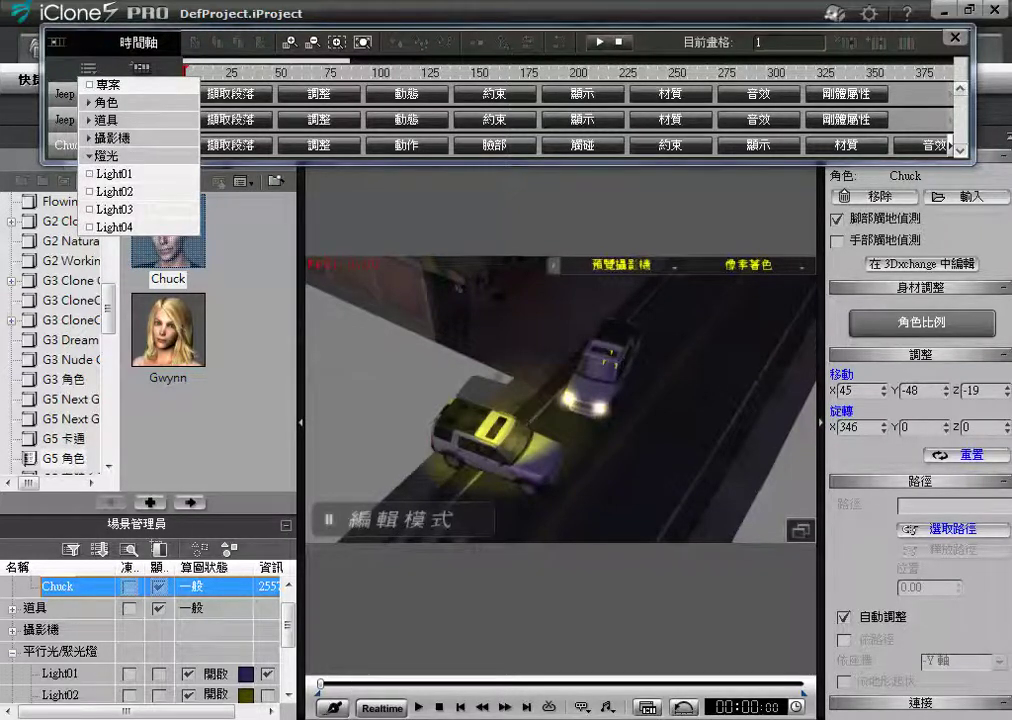
pyautogui.click(90, 210)
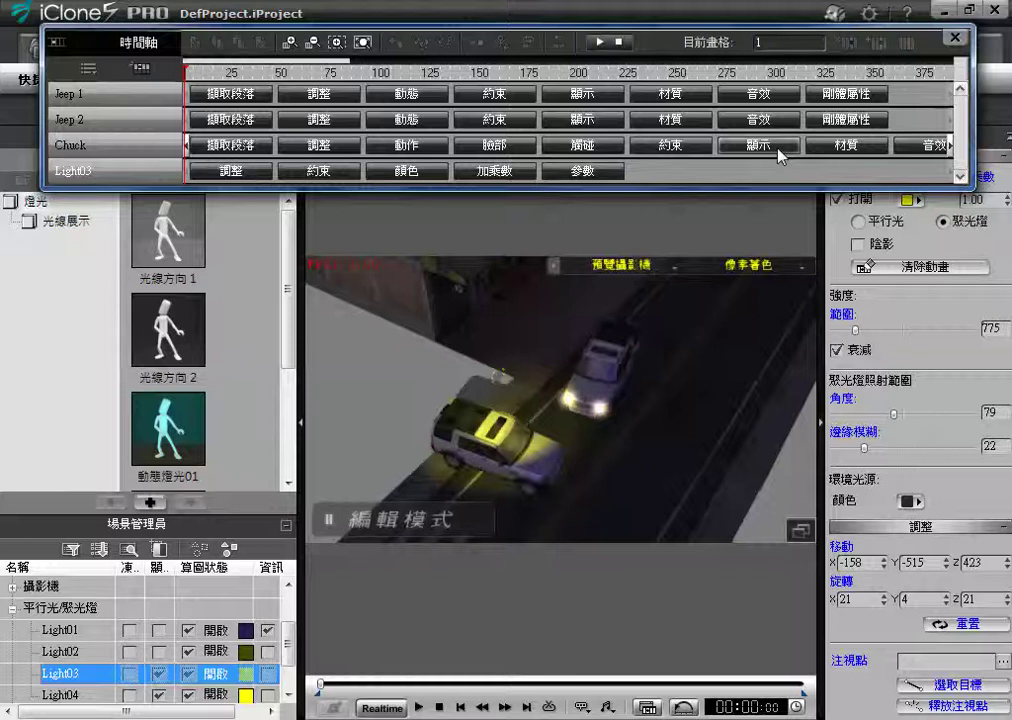
pyautogui.click(416, 178)
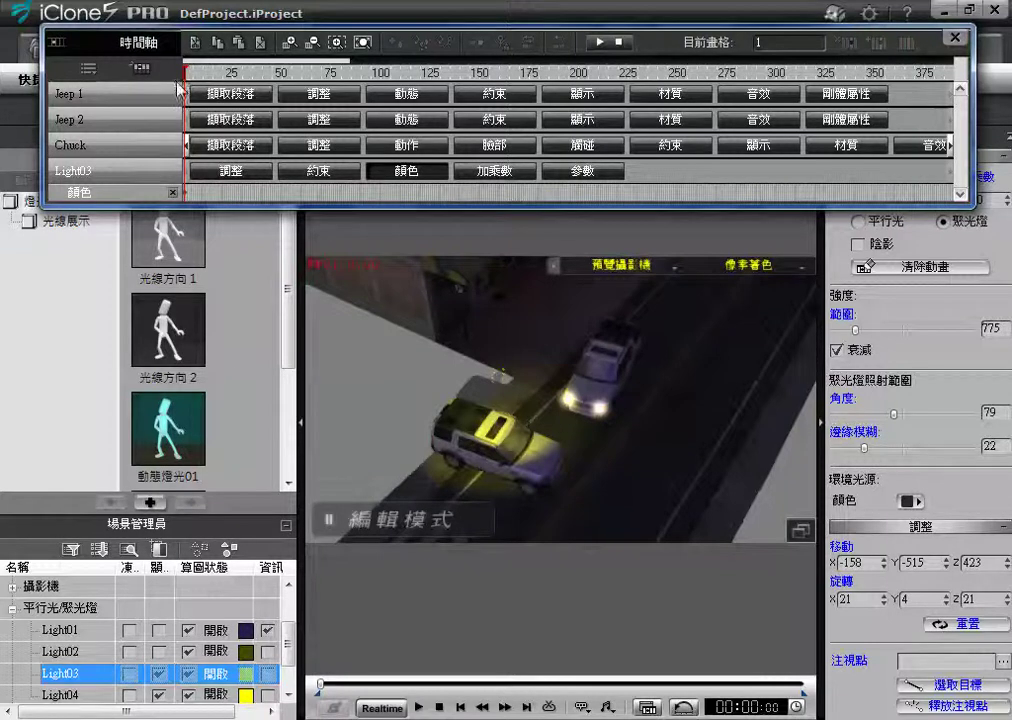
# Add a color keyframe for Light03 at frame 27 and enlarge the timeline scale around it
pyautogui.moveTo(186, 72); pyautogui.dragTo(232, 76)
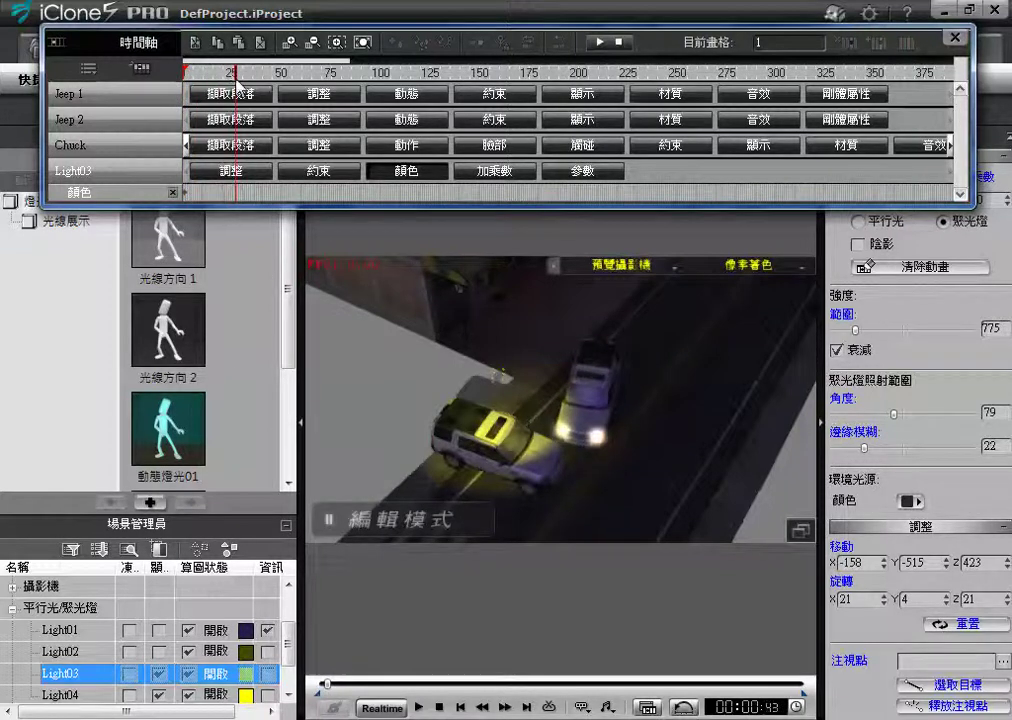
pyautogui.click(234, 186)
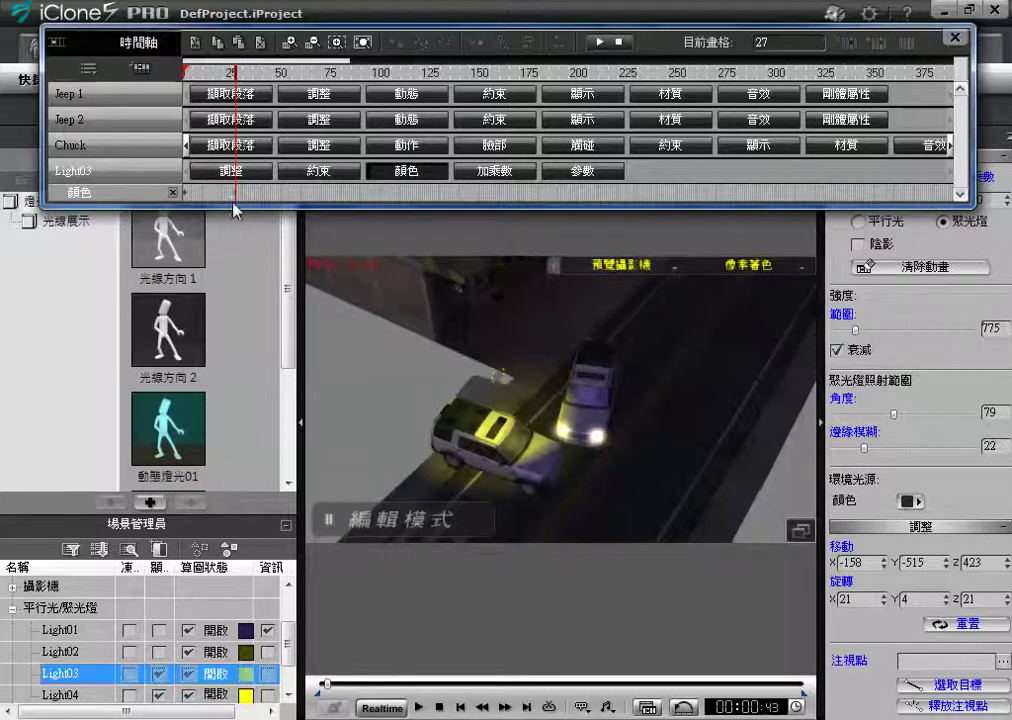
pyautogui.moveTo(236, 72)
pyautogui.mouseDown()
pyautogui.moveTo(190, 72)
pyautogui.moveTo(238, 68)
pyautogui.mouseUp()
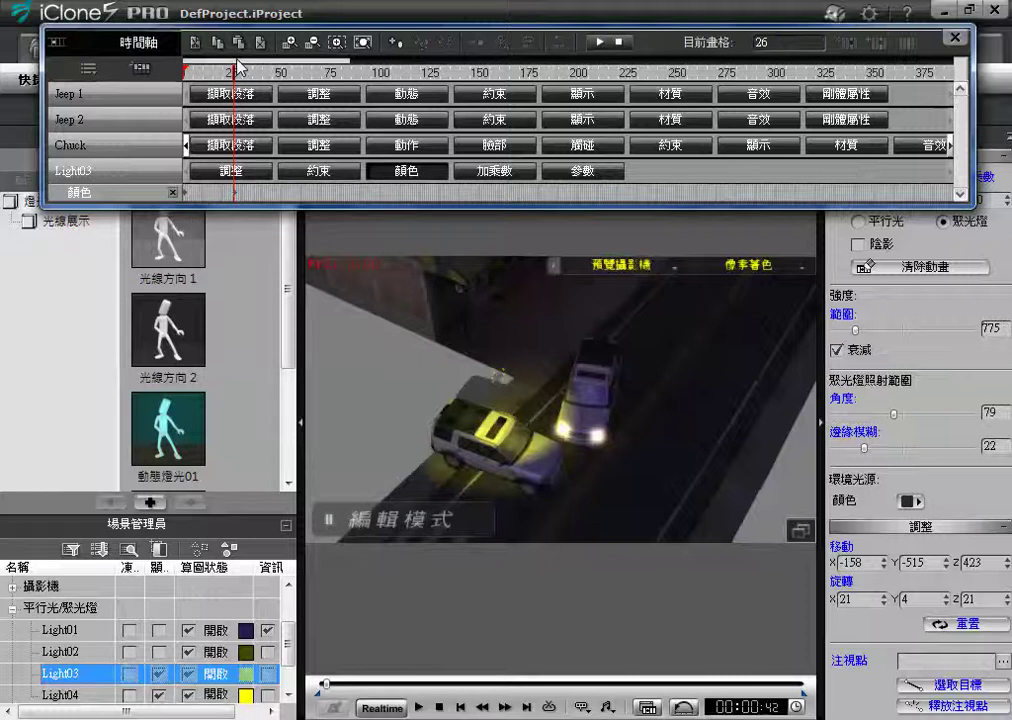
pyautogui.click(237, 197)
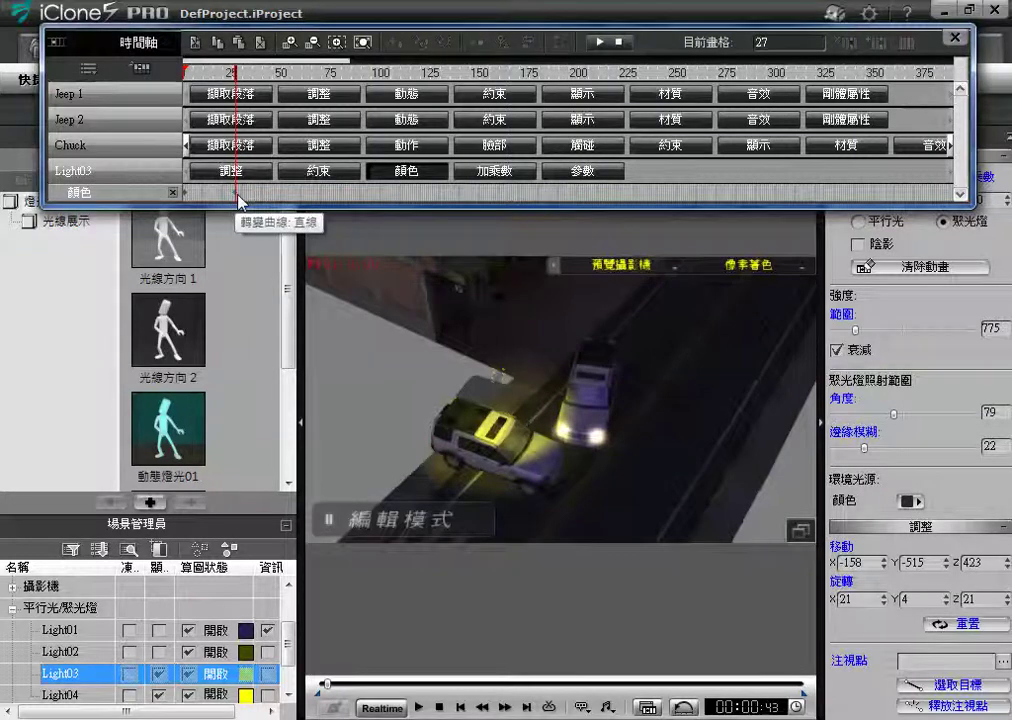
pyautogui.click(289, 44)
pyautogui.click(289, 44)
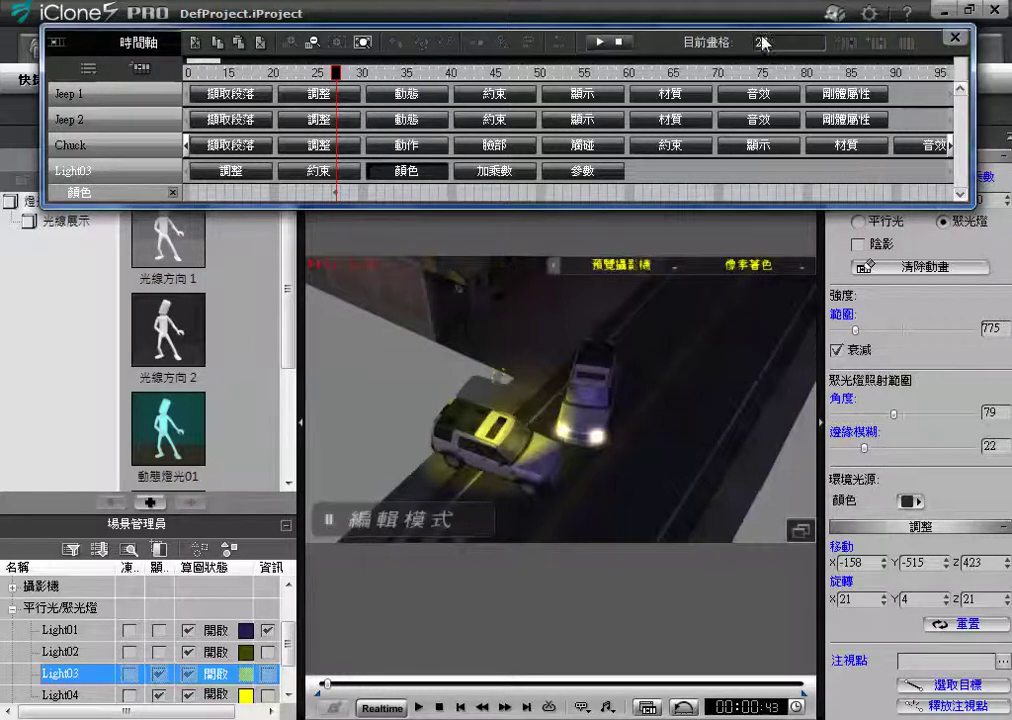
# Darken Light03 to nearly black (RGB 6, 6, 0) at frame 28 and play back the scene
pyautogui.click(345, 191)
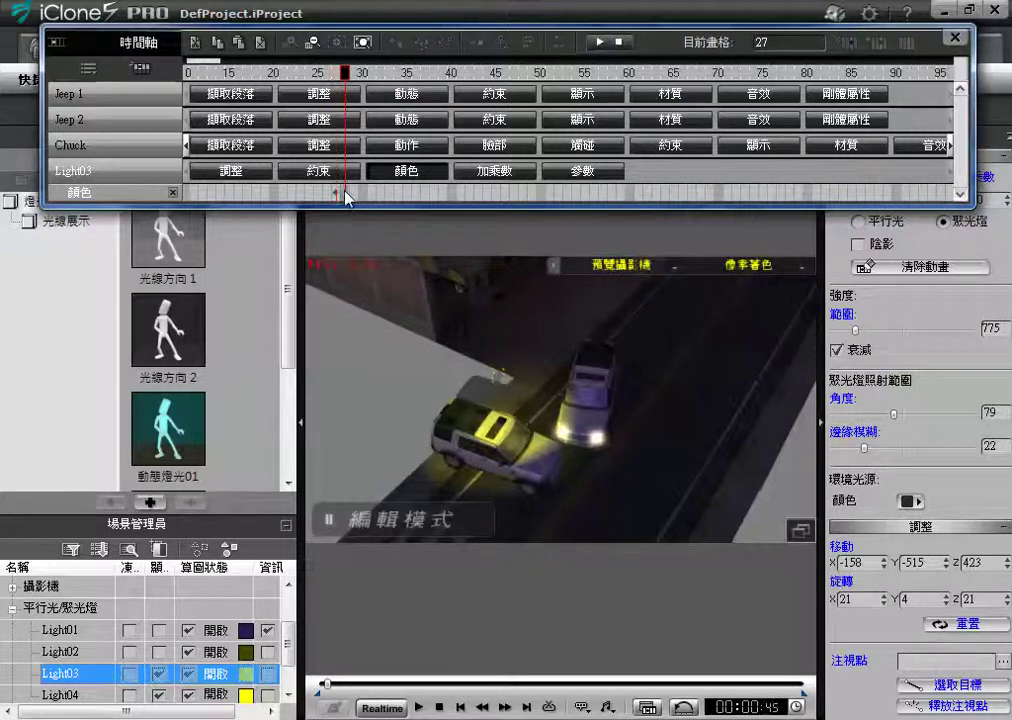
pyautogui.click(243, 666)
pyautogui.click(733, 416)
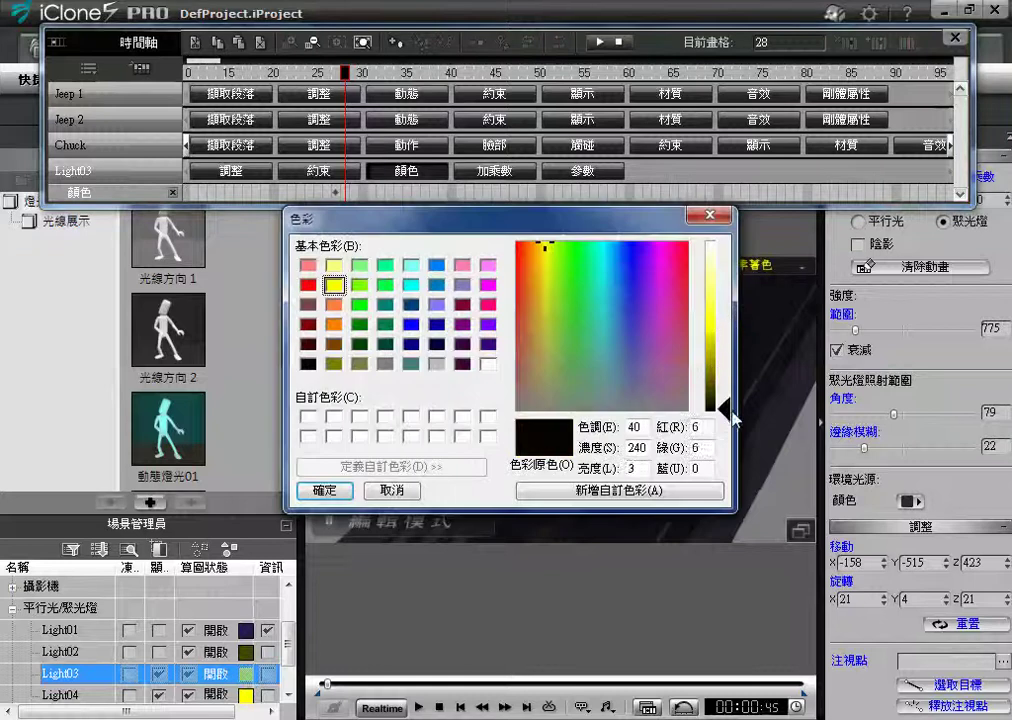
pyautogui.click(327, 489)
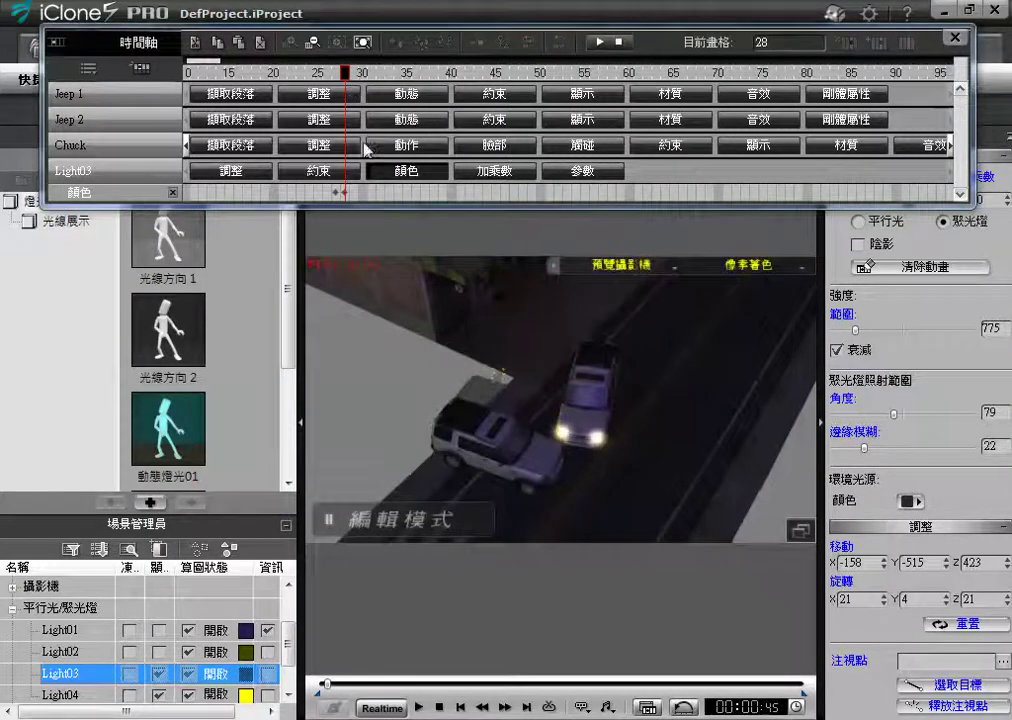
pyautogui.click(419, 707)
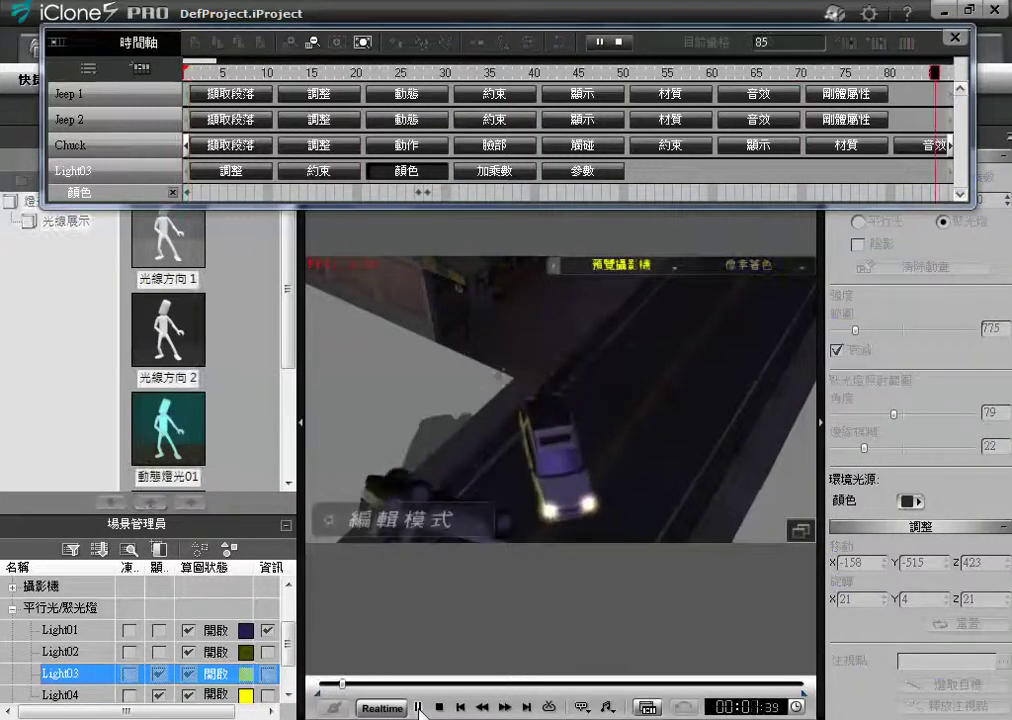
pyautogui.click(438, 707)
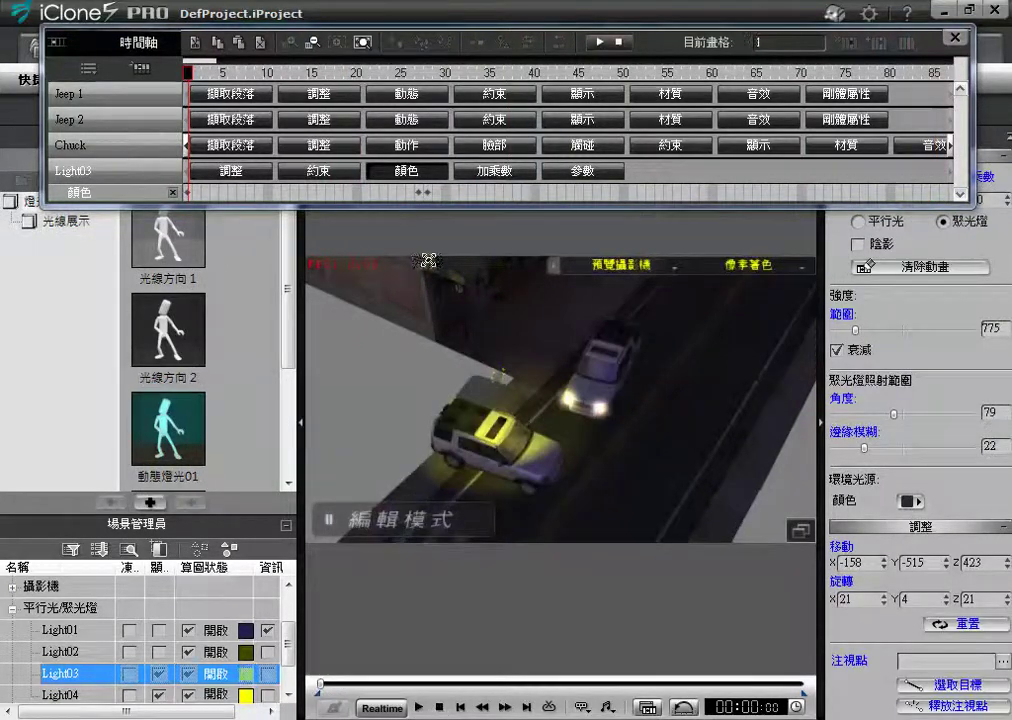
# Copy Light03's dark color keyframe from frame 28 to frame 38 and scrub the timeline to check it
pyautogui.click(429, 196)
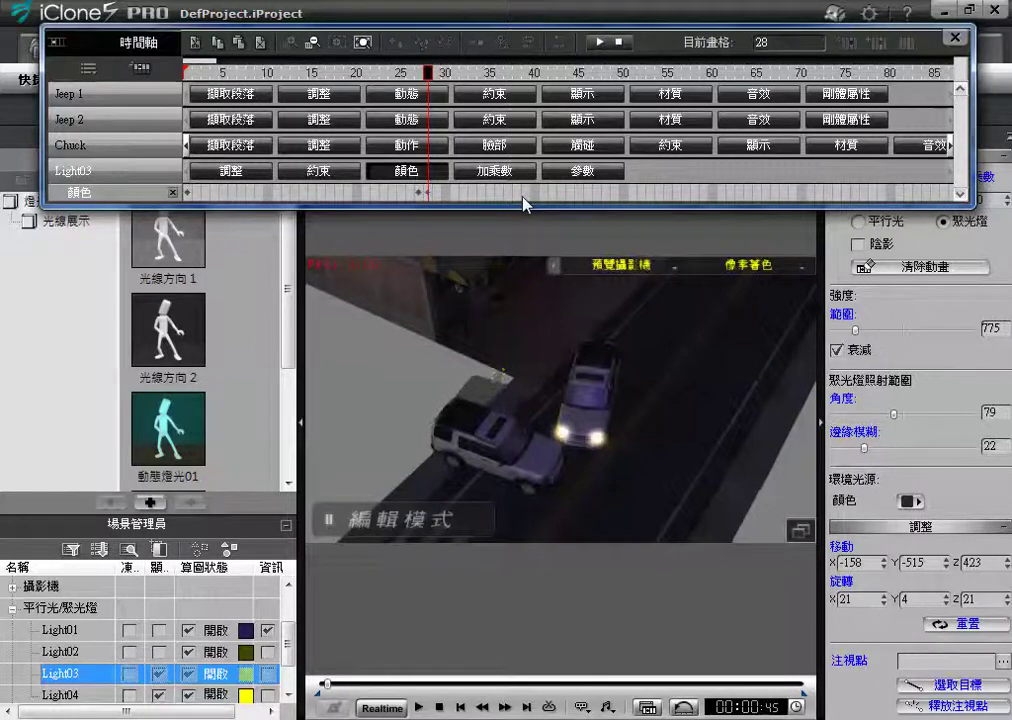
pyautogui.rightClick(431, 199)
pyautogui.click(463, 226)
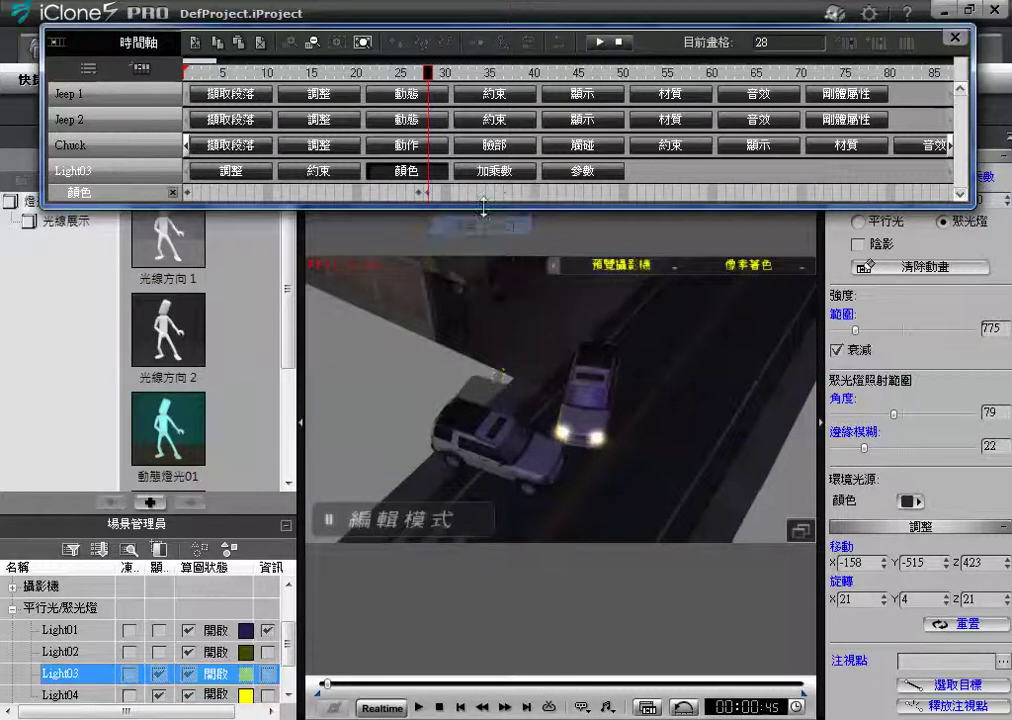
pyautogui.click(516, 196)
pyautogui.rightClick(516, 192)
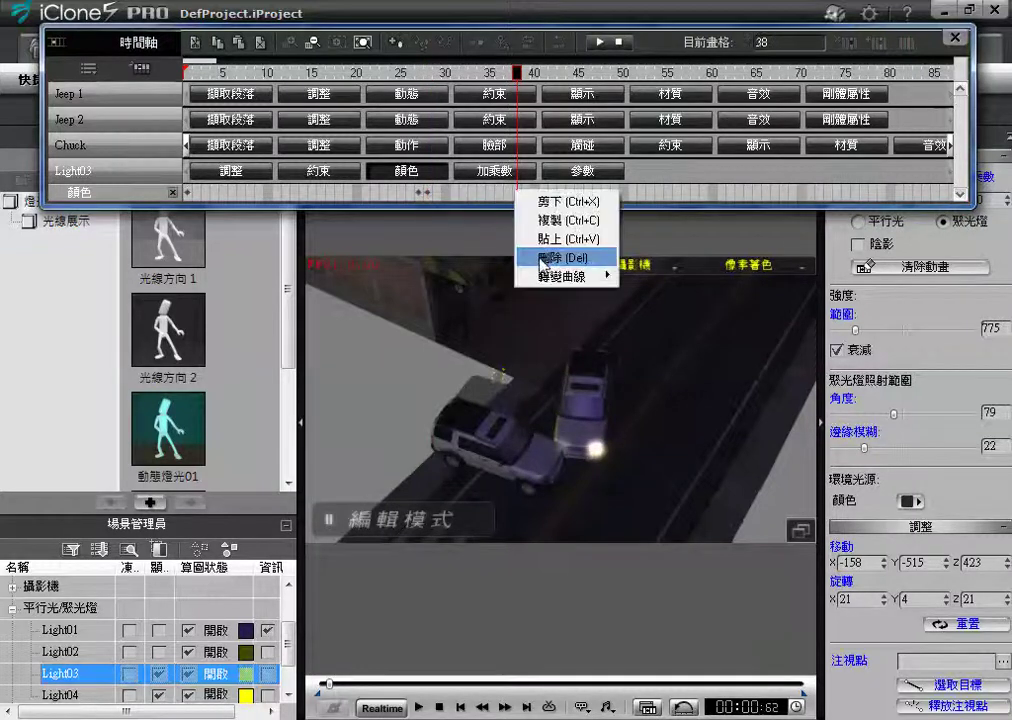
pyautogui.click(546, 240)
pyautogui.moveTo(404, 72); pyautogui.dragTo(455, 95)
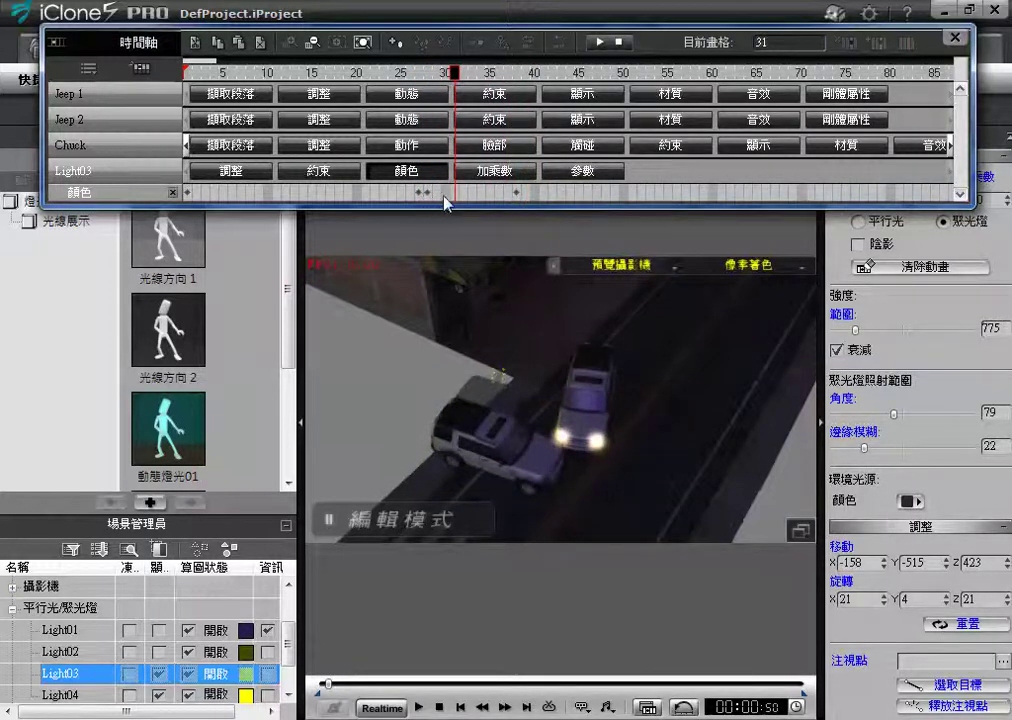
pyautogui.click(533, 197)
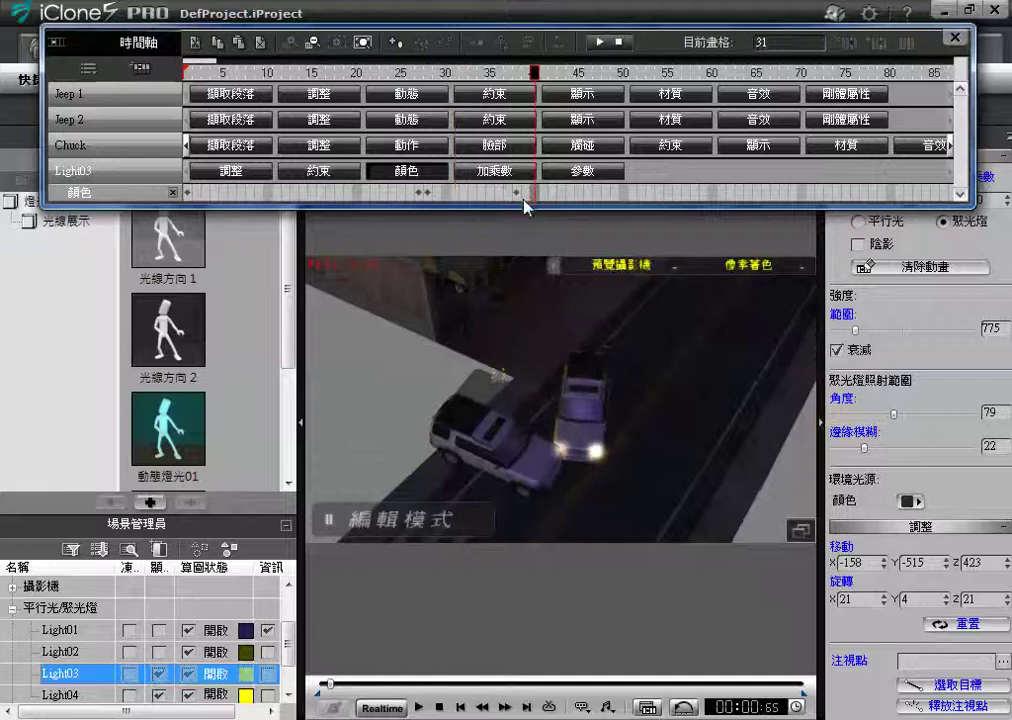
# Copy Light03's bright color keyframe from the first frame to frame 39
pyautogui.click(185, 197)
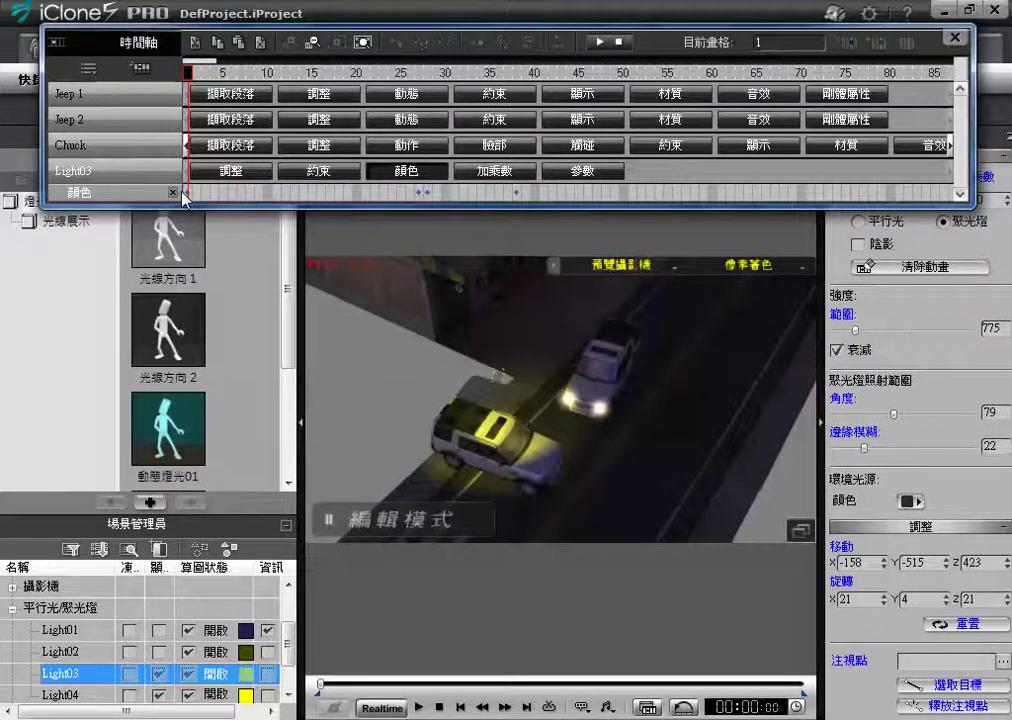
pyautogui.rightClick(190, 200)
pyautogui.click(222, 228)
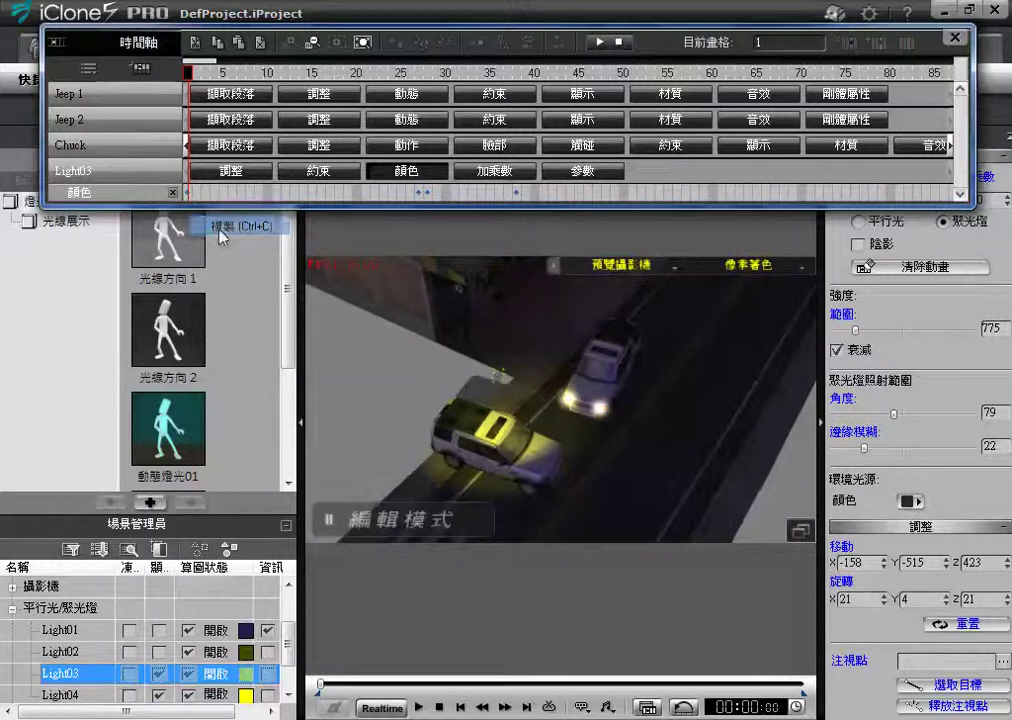
pyautogui.click(599, 194)
pyautogui.rightClick(600, 196)
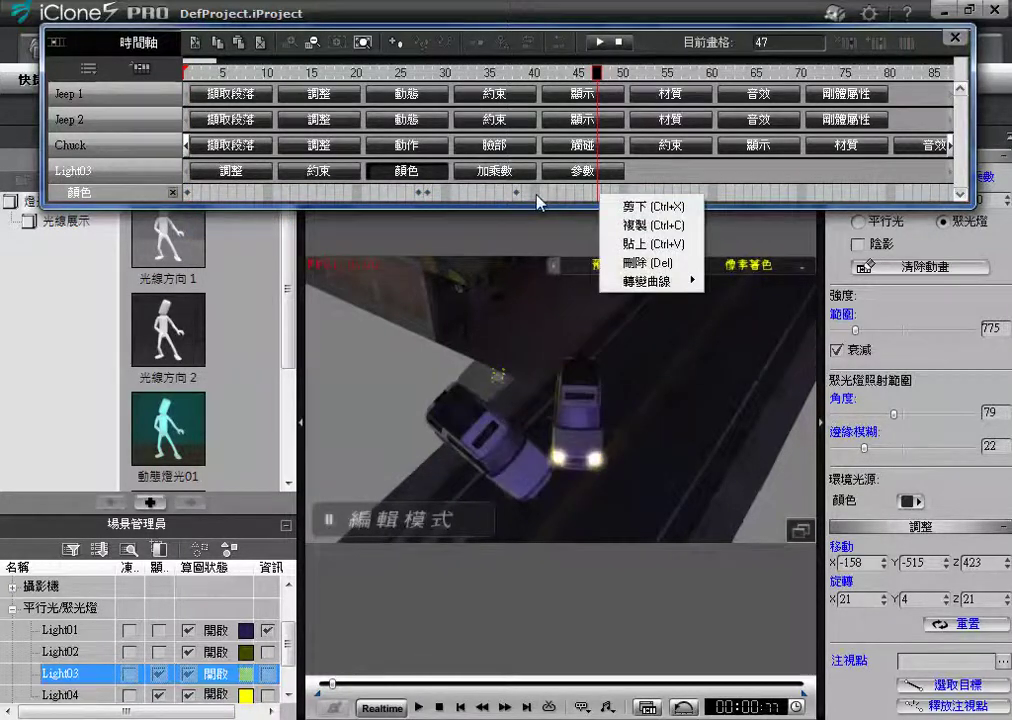
pyautogui.click(527, 196)
pyautogui.rightClick(527, 198)
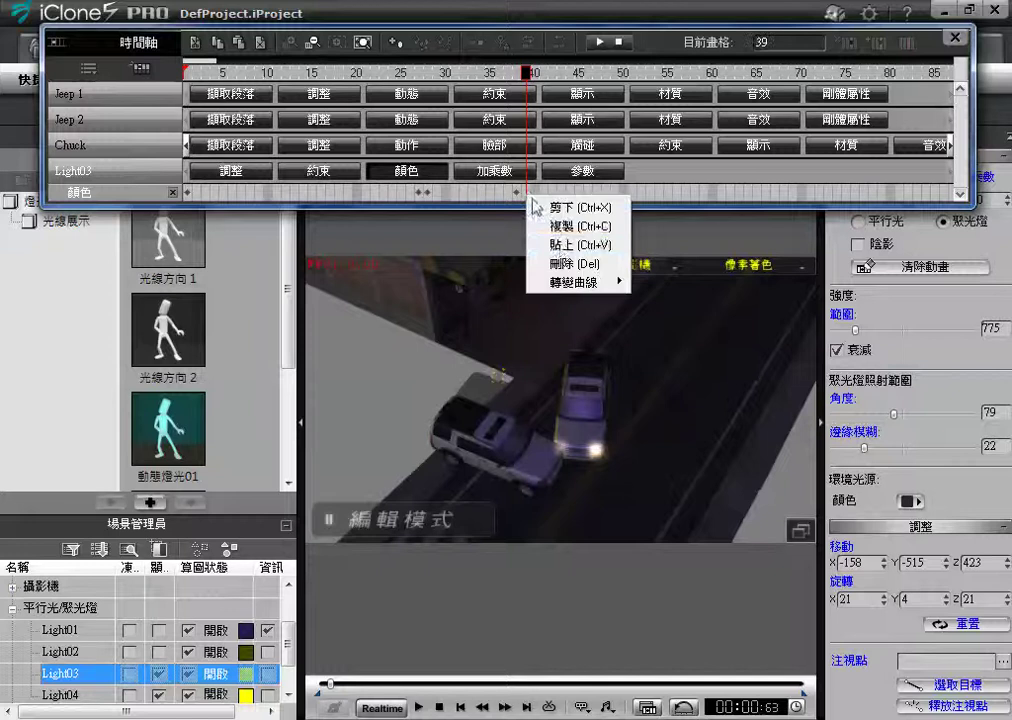
pyautogui.click(562, 245)
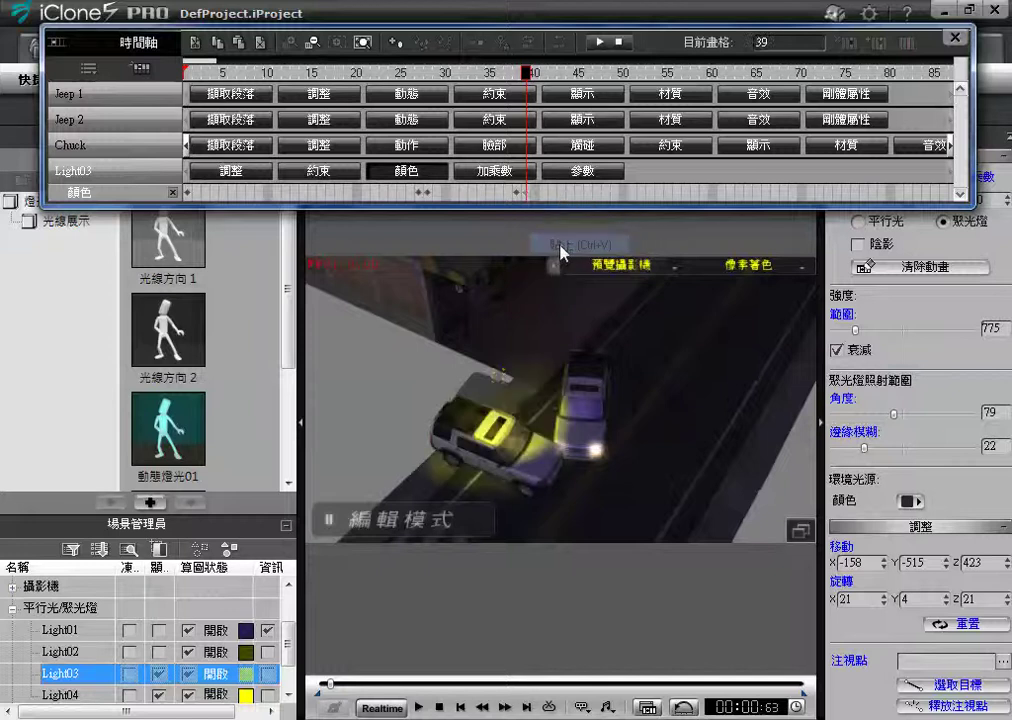
# Play back the scene and reduce the timeline scale to review all of Light03's color keyframes
pyautogui.click(419, 707)
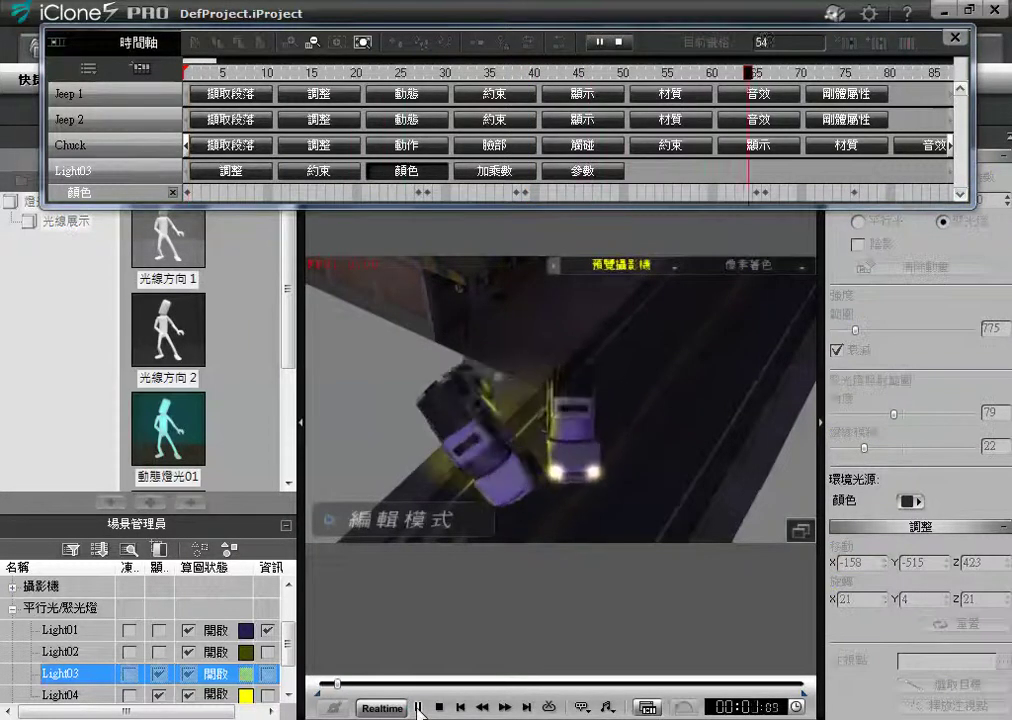
pyautogui.click(419, 707)
pyautogui.moveTo(250, 62); pyautogui.dragTo(190, 58)
pyautogui.click(312, 43)
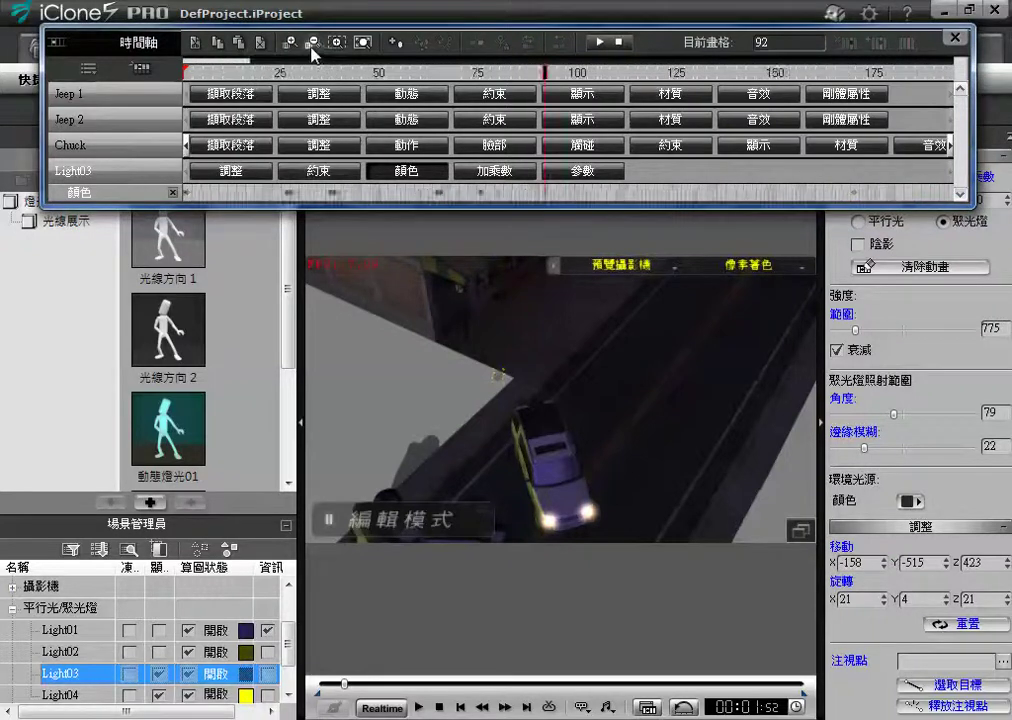
pyautogui.click(312, 43)
pyautogui.click(312, 43)
pyautogui.click(242, 192)
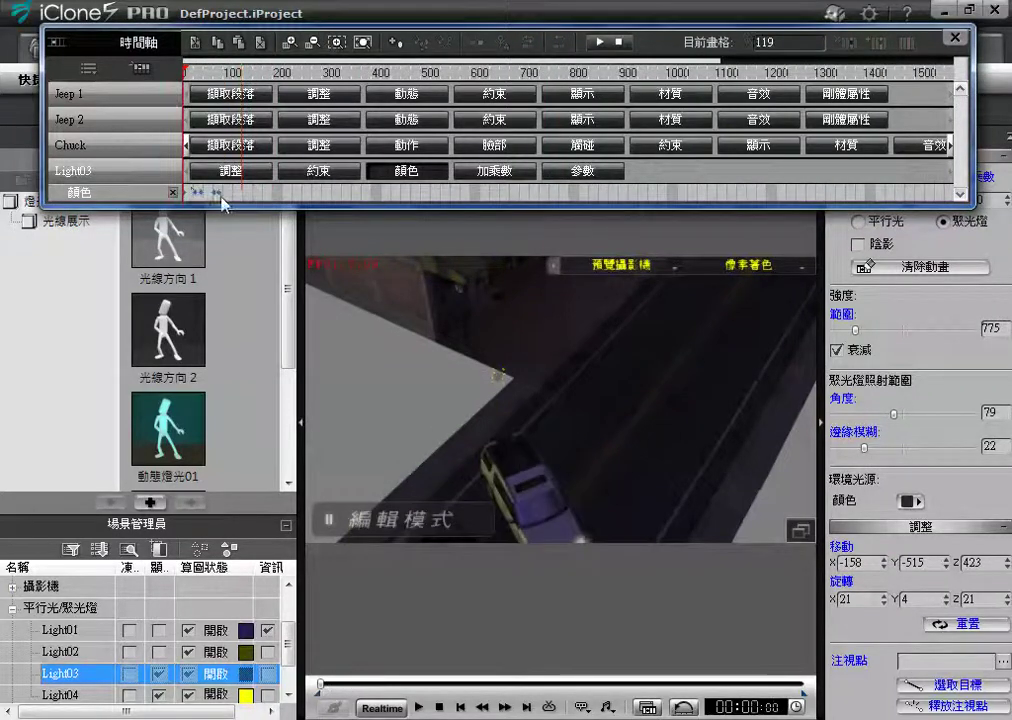
pyautogui.click(176, 191)
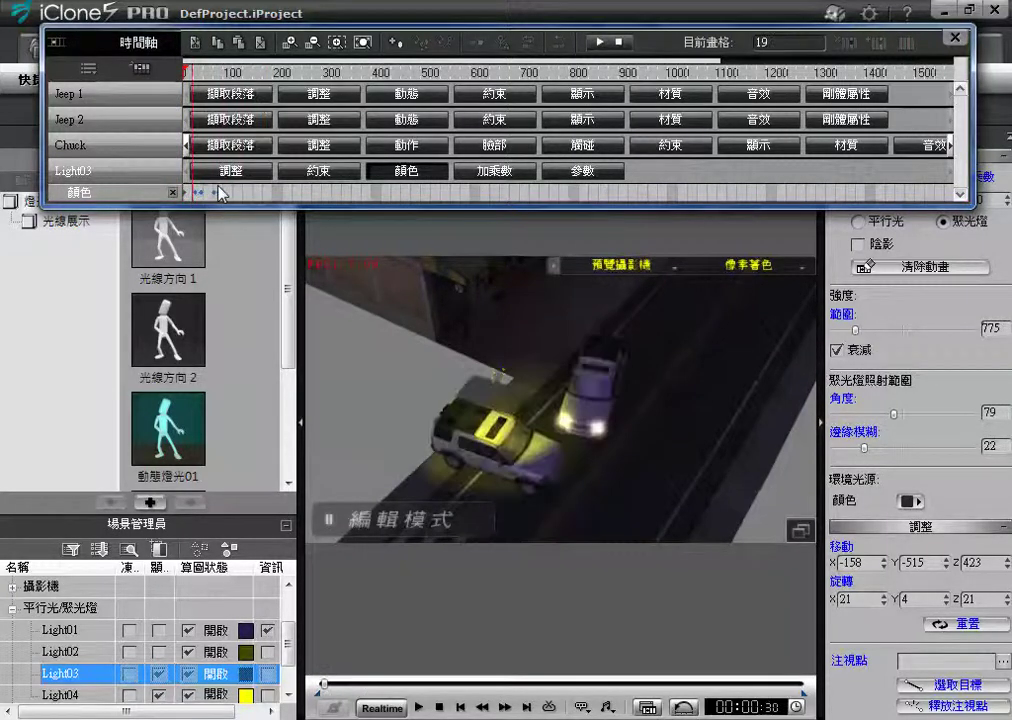
# Close the timeline and check the street lamp's flicker through camera 1, scrubbing back to the first frame
pyautogui.click(955, 37)
pyautogui.click(676, 265)
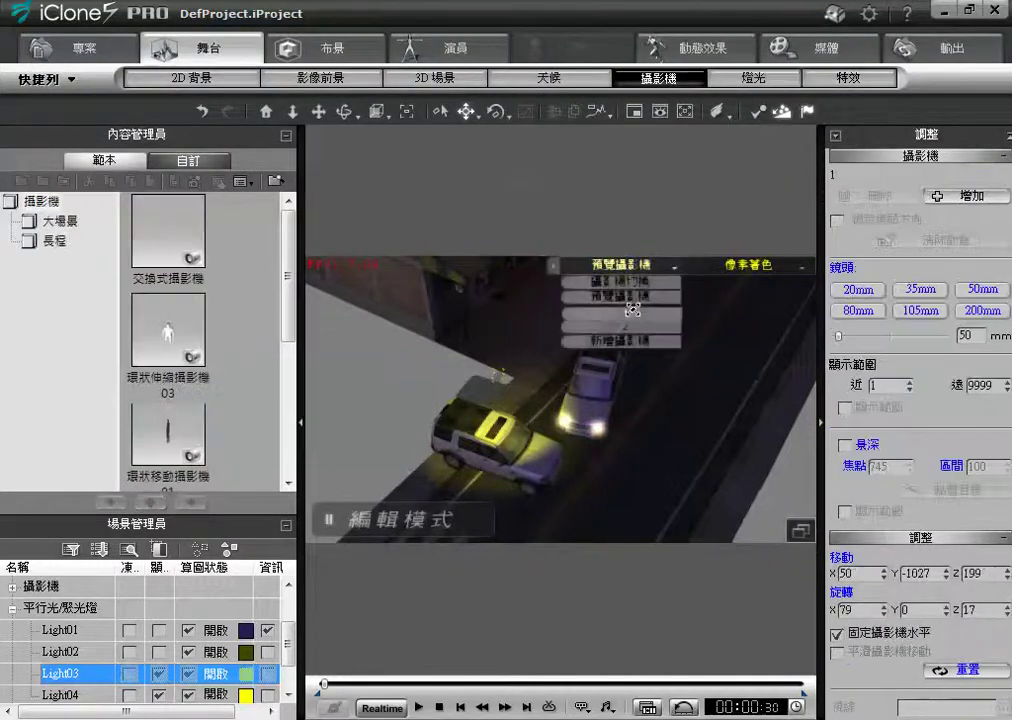
pyautogui.click(652, 338)
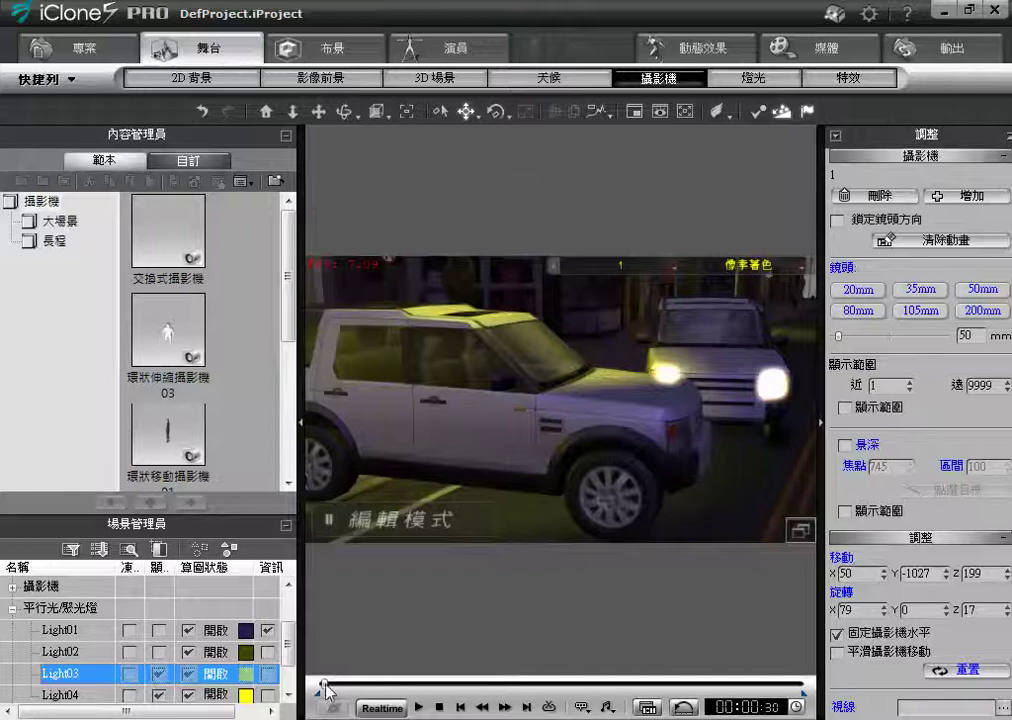
pyautogui.moveTo(335, 684); pyautogui.dragTo(295, 700)
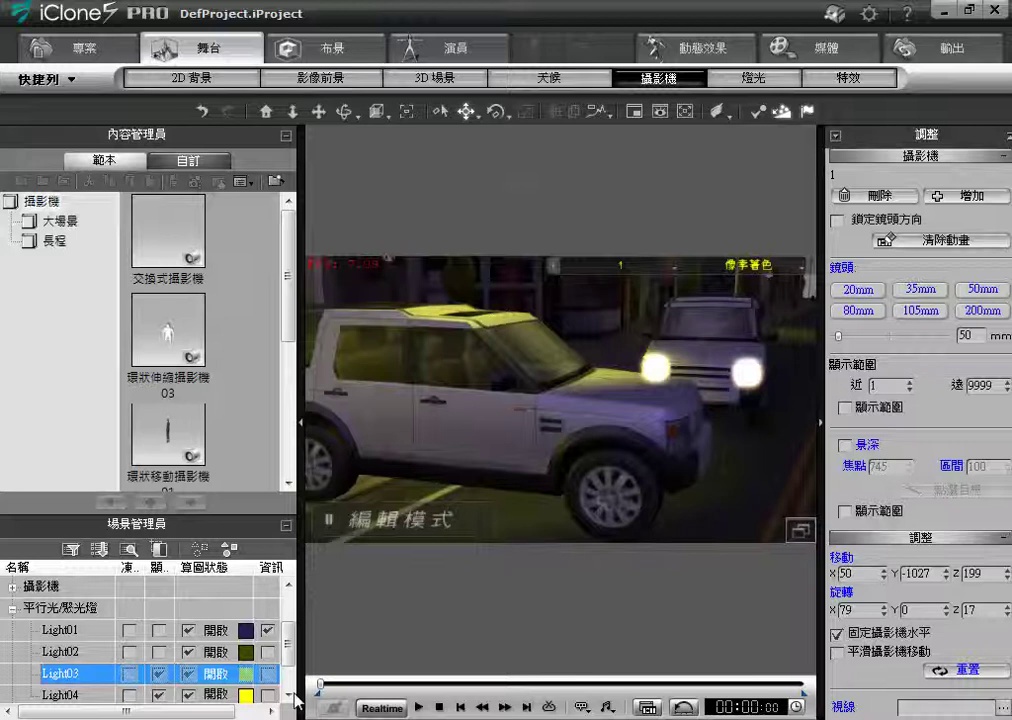
pyautogui.moveTo(312, 697)
pyautogui.mouseDown()
pyautogui.moveTo(373, 688)
pyautogui.moveTo(318, 690)
pyautogui.mouseUp()
# Return to the preview camera and scrub to frame 62 to examine the jeeps and their headlights
pyautogui.click(677, 271)
pyautogui.click(574, 295)
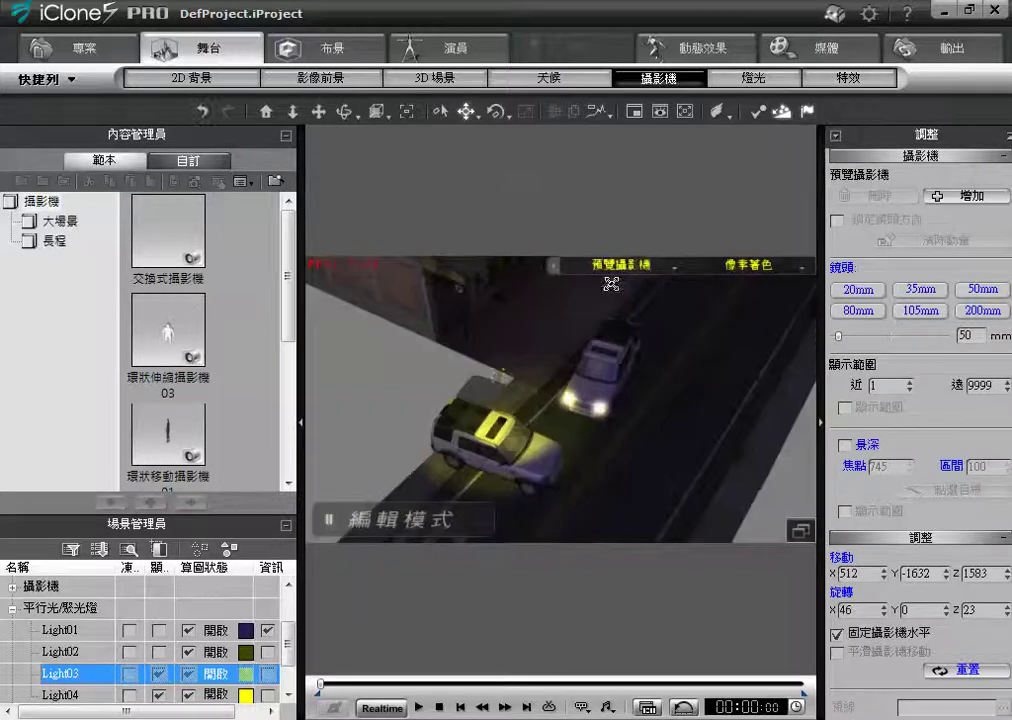
pyautogui.moveTo(330, 690)
pyautogui.mouseDown()
pyautogui.moveTo(338, 688)
pyautogui.moveTo(318, 690)
pyautogui.mouseUp()
pyautogui.moveTo(463, 365); pyautogui.dragTo(607, 390, button='middle')
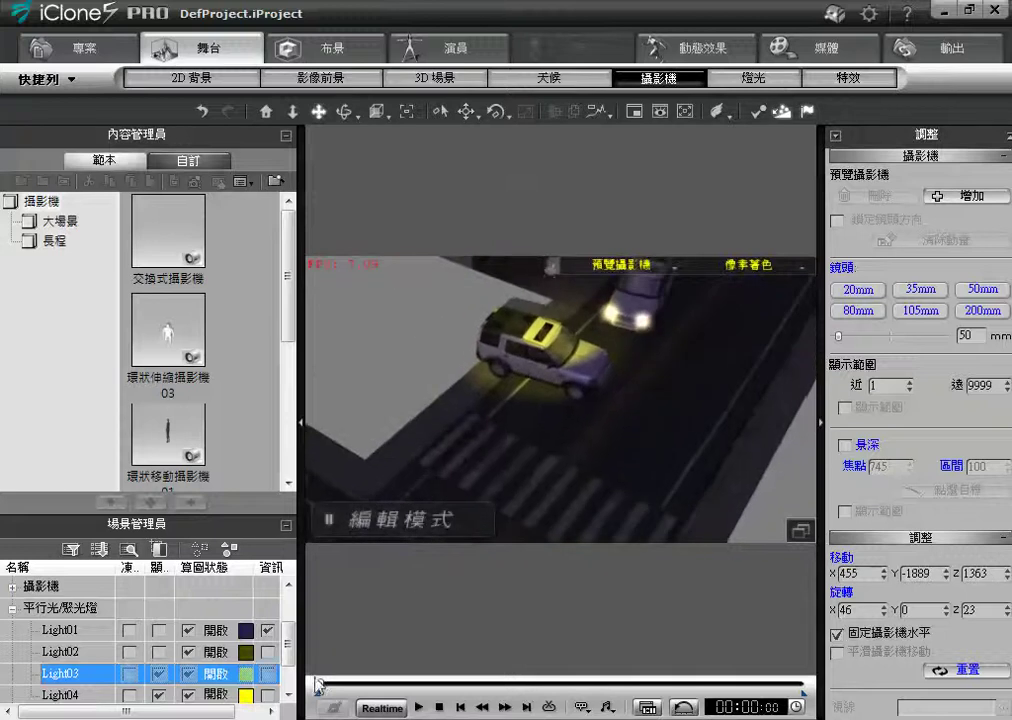
pyautogui.moveTo(322, 690); pyautogui.dragTo(340, 706)
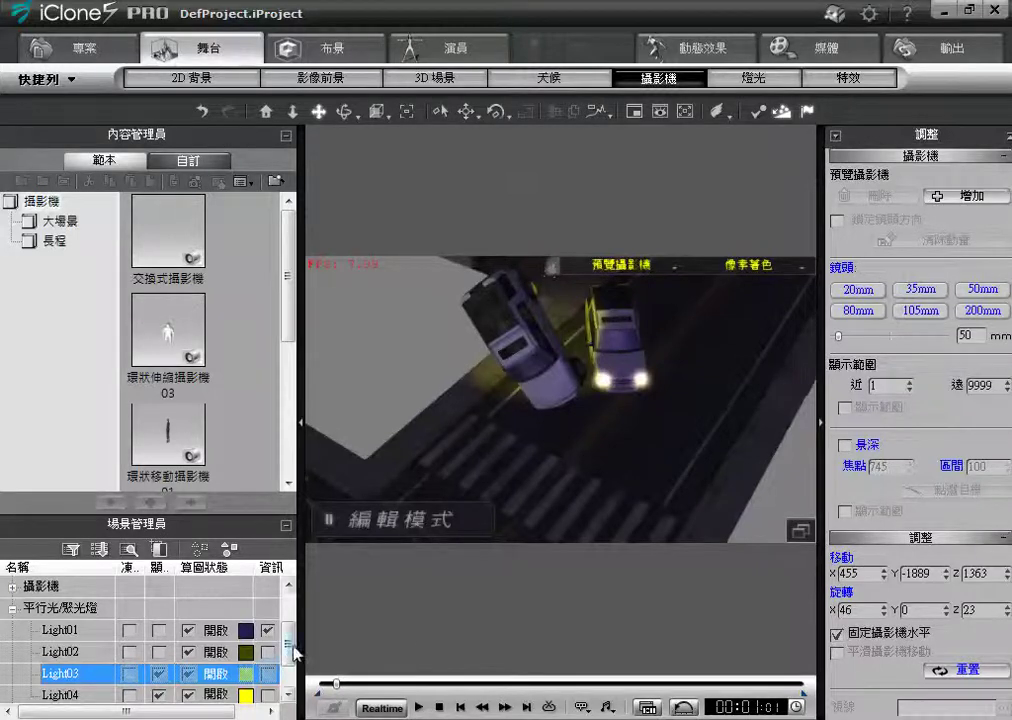
# Expand the props in the scene list and select the headlight box Box_001(0)
pyautogui.moveTo(294, 651); pyautogui.dragTo(291, 610)
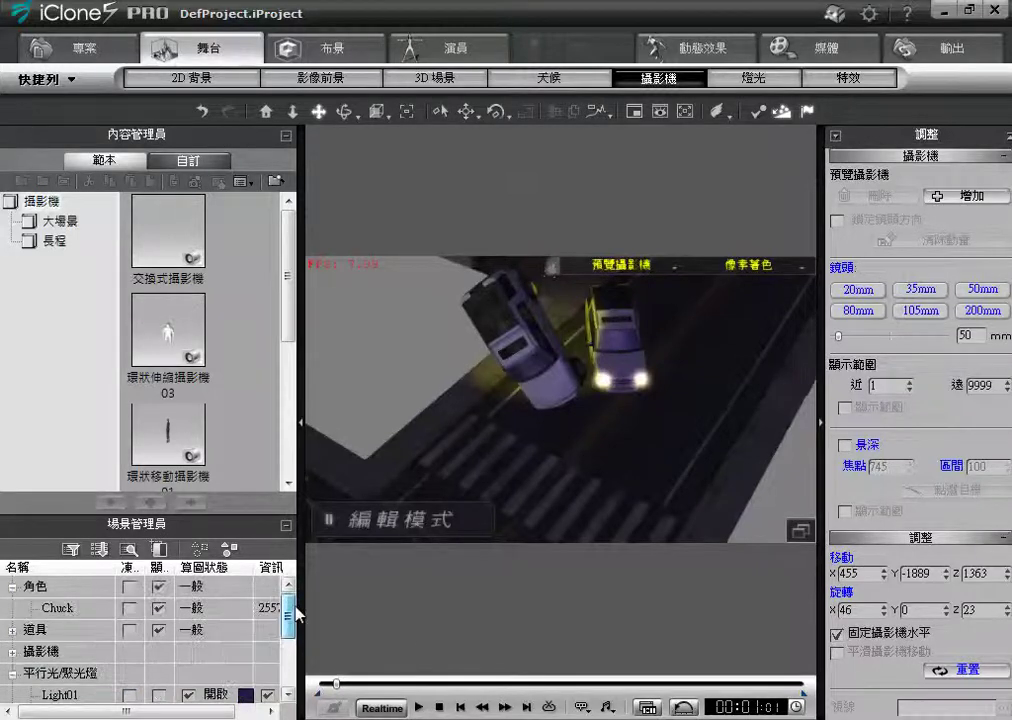
pyautogui.click(12, 630)
pyautogui.scroll(-3, 150, 640)
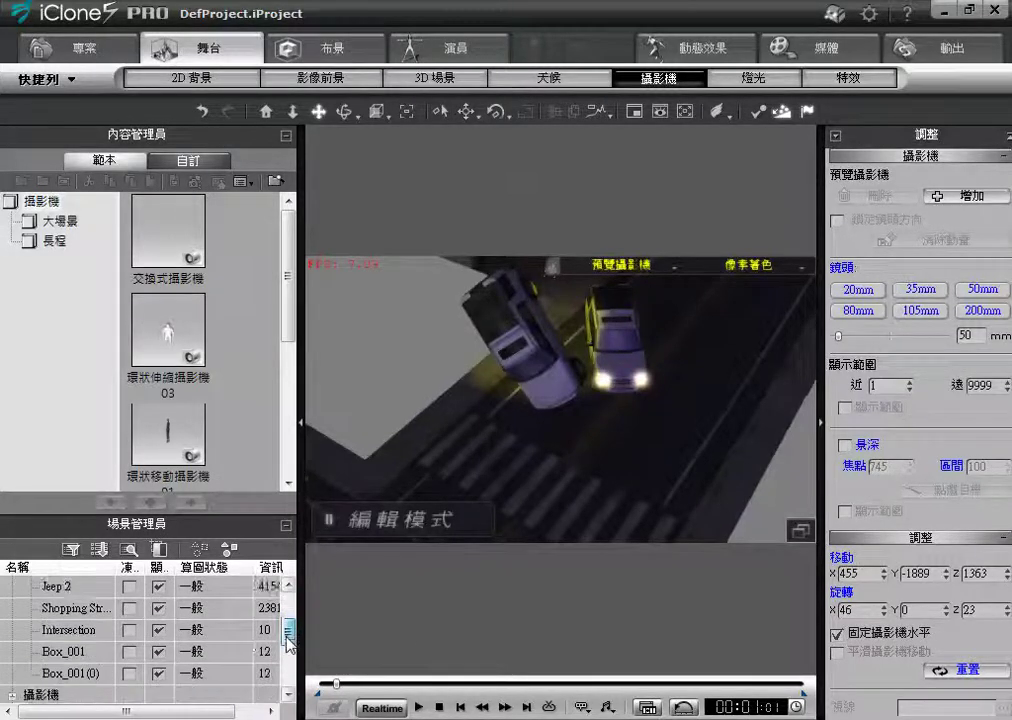
pyautogui.click(68, 652)
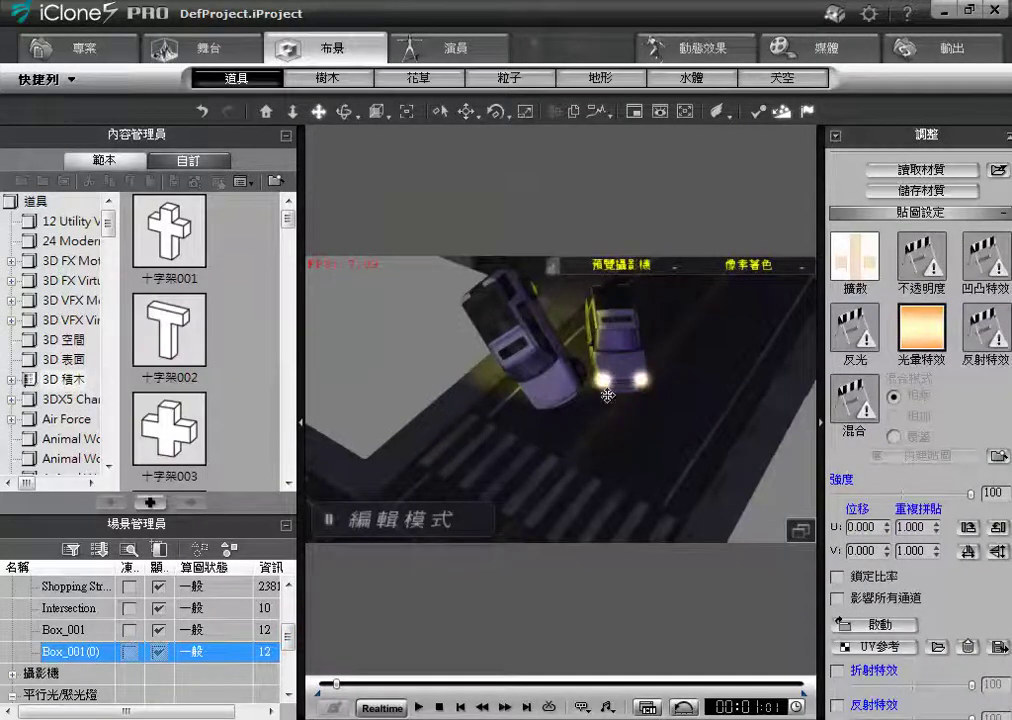
# Open the timeline and limit it to the selected headlight box, Box_001(0)
pyautogui.click(647, 707)
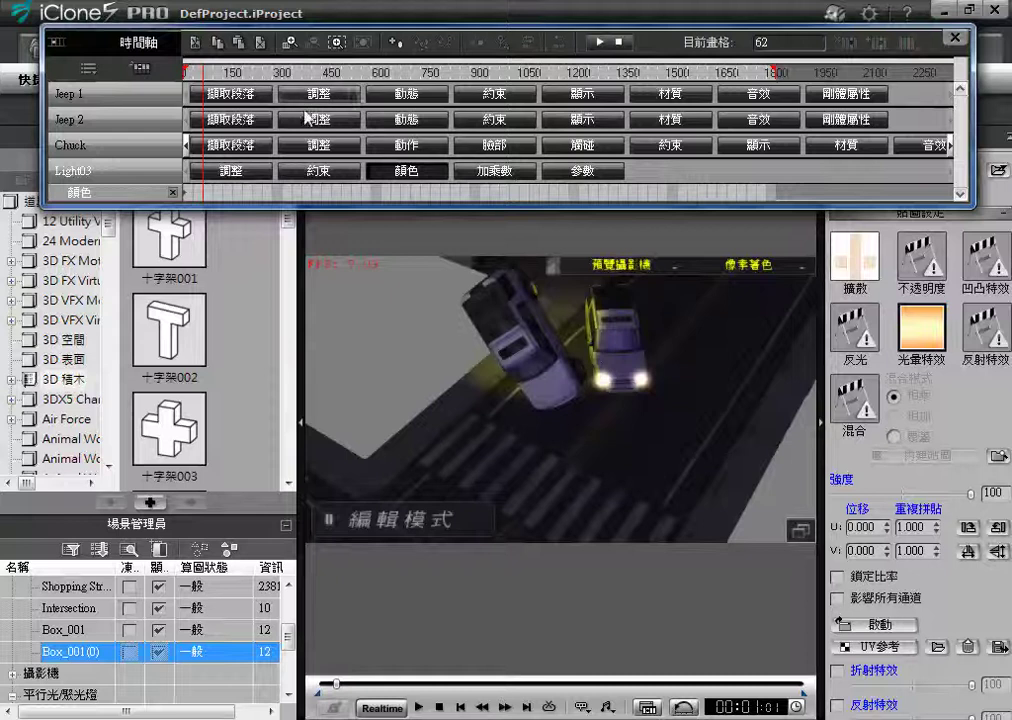
pyautogui.click(138, 75)
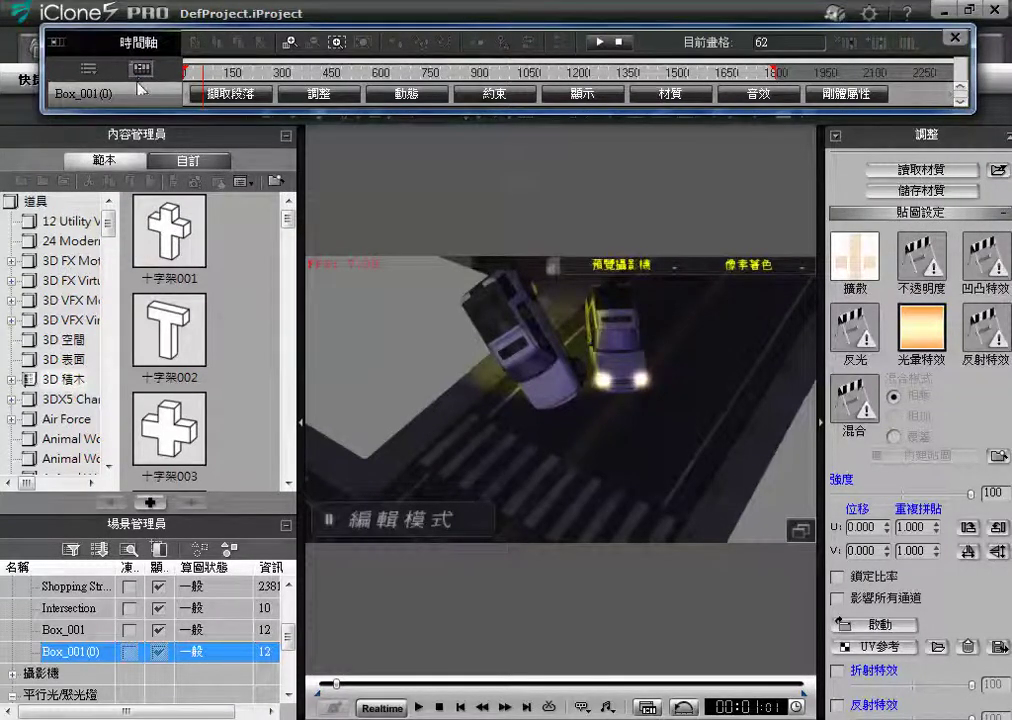
pyautogui.click(63, 630)
pyautogui.click(70, 612)
pyautogui.click(66, 630)
pyautogui.click(72, 652)
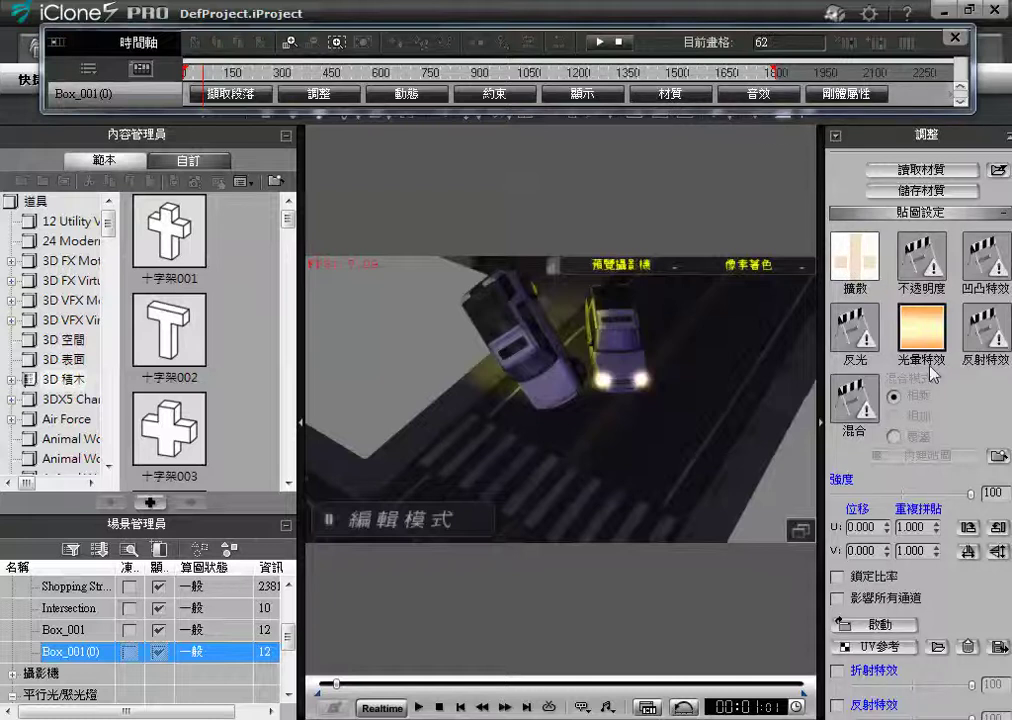
# Show the material tracks of Box_001(0) and enlarge the timeline scale to the maximum around frame 62
pyautogui.click(691, 99)
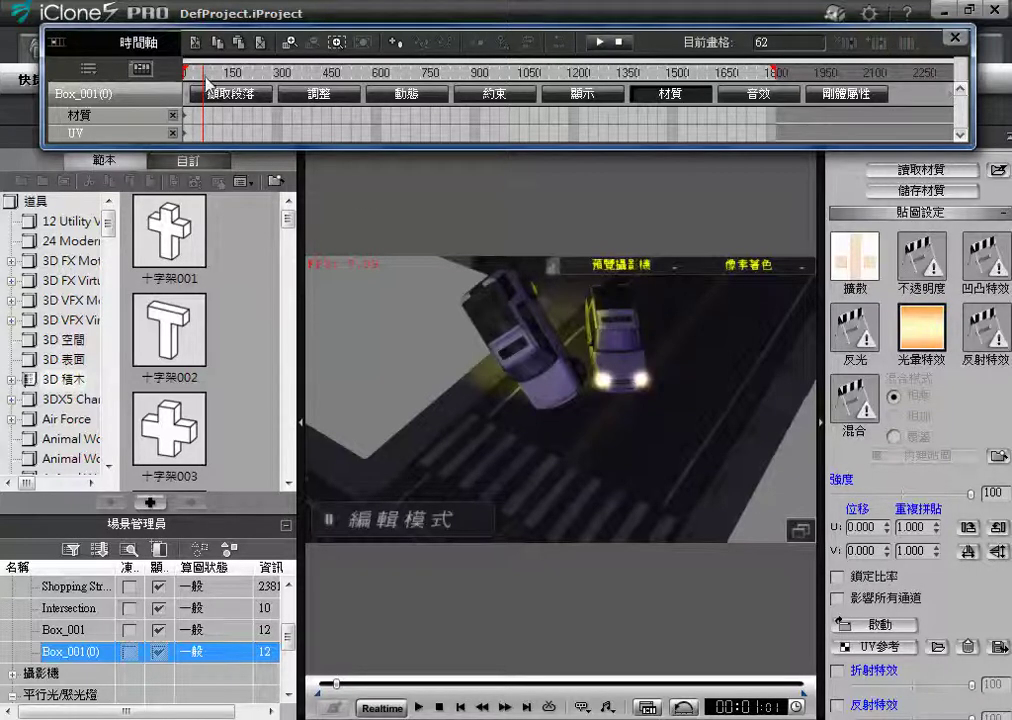
pyautogui.click(290, 45)
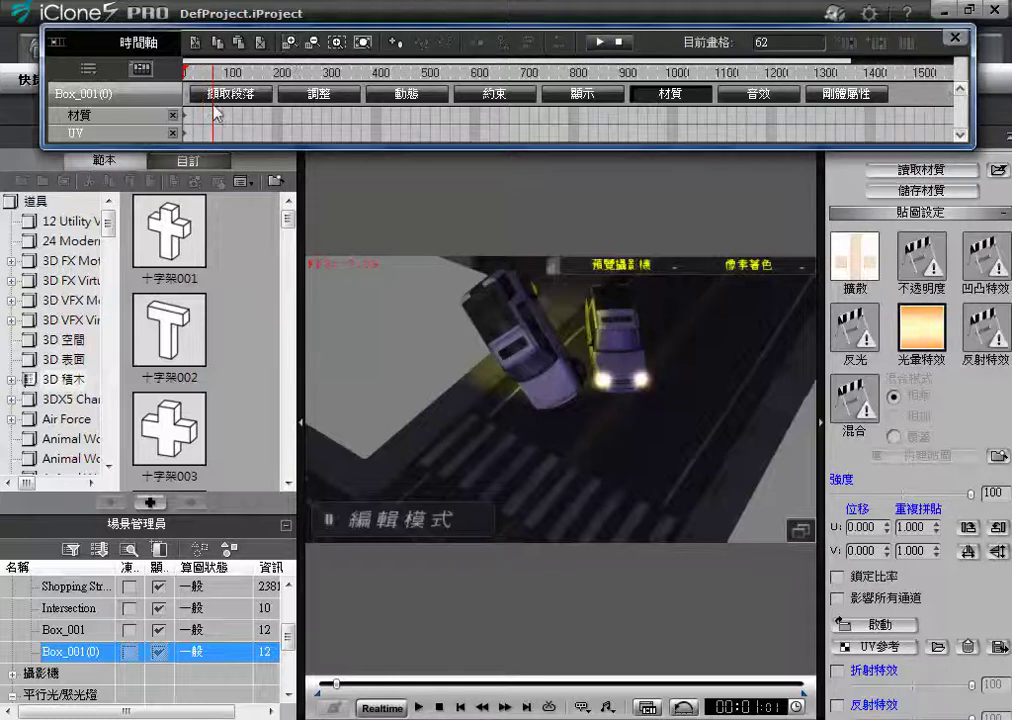
pyautogui.click(337, 43)
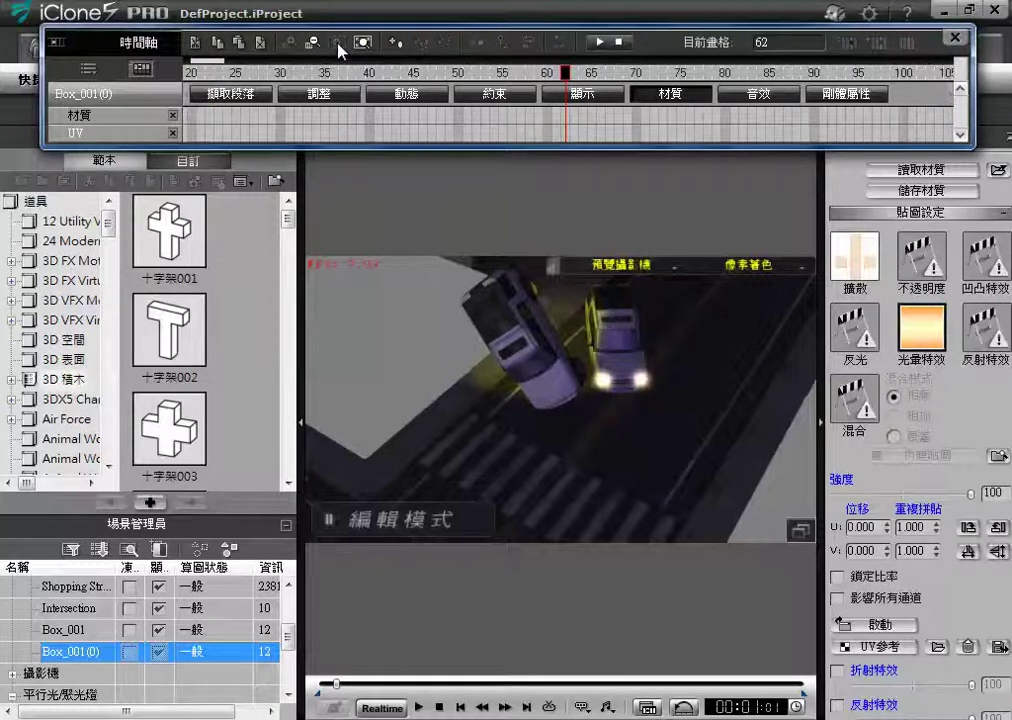
# Add a material keyframe for Box_001(0) at frame 60 and lower its glow strength to 3 at frame 61
pyautogui.moveTo(567, 76); pyautogui.dragTo(549, 122)
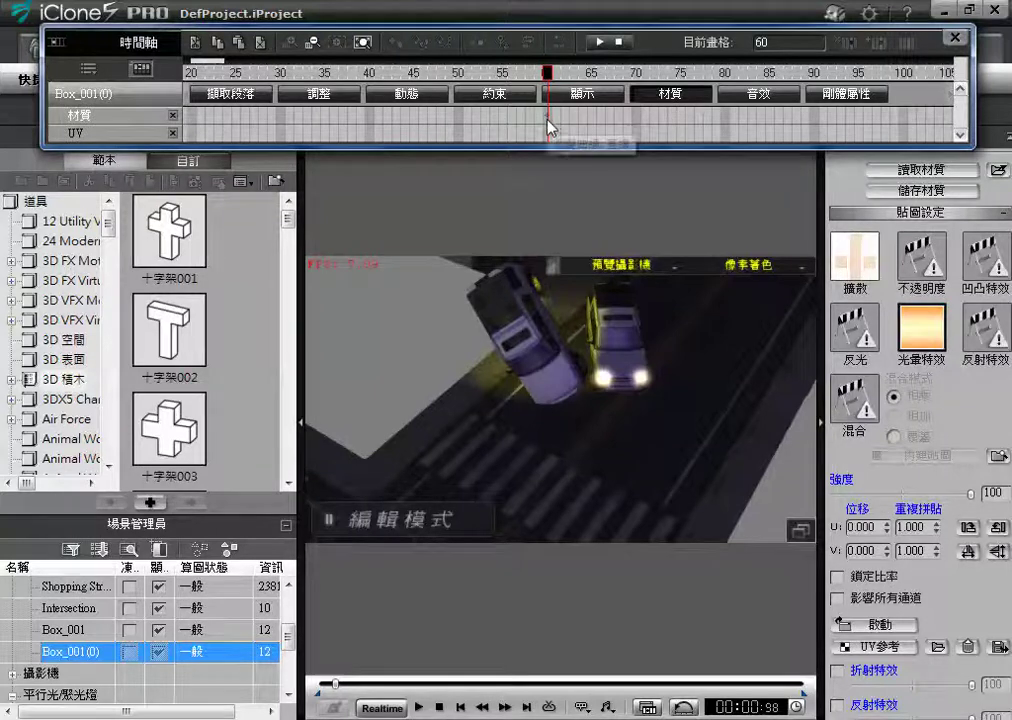
pyautogui.moveTo(549, 73); pyautogui.dragTo(557, 74)
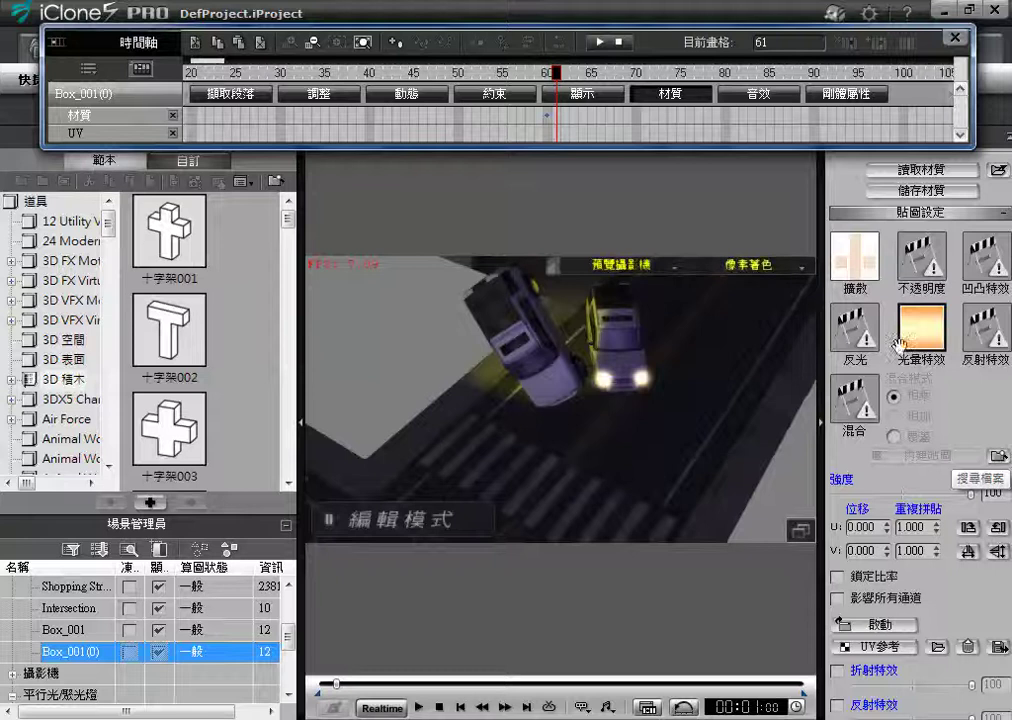
pyautogui.moveTo(966, 496); pyautogui.dragTo(838, 533)
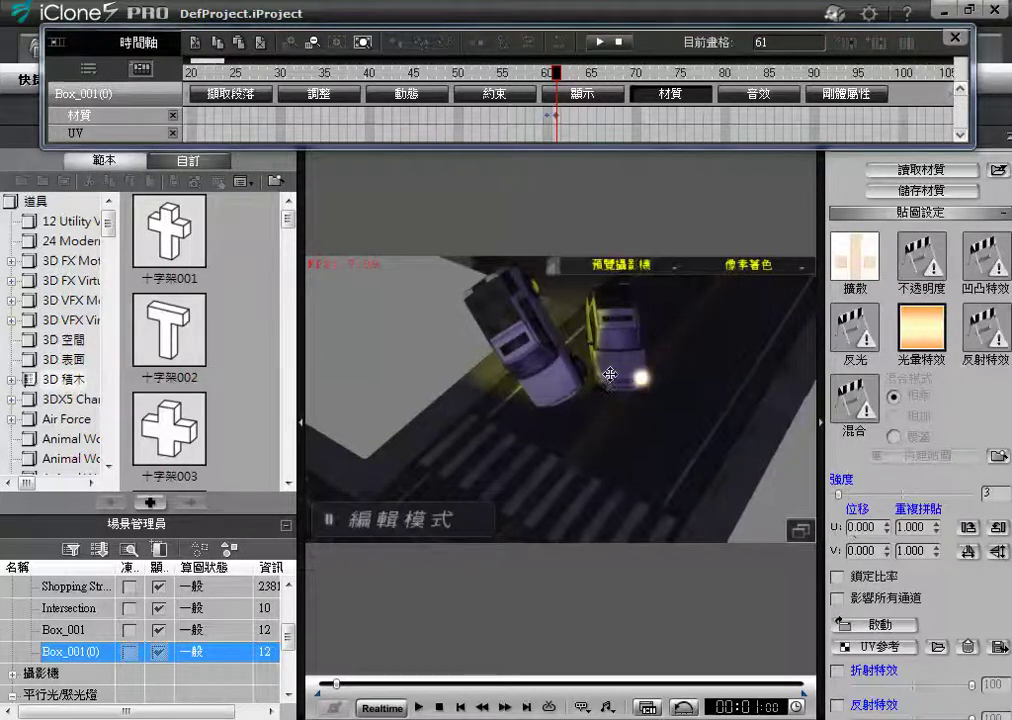
# Restore the headlight box's glow strength to 100 and remove its material keyframes at frames 60 and 61
pyautogui.moveTo(841, 499); pyautogui.dragTo(970, 494)
pyautogui.moveTo(567, 128); pyautogui.dragTo(520, 133)
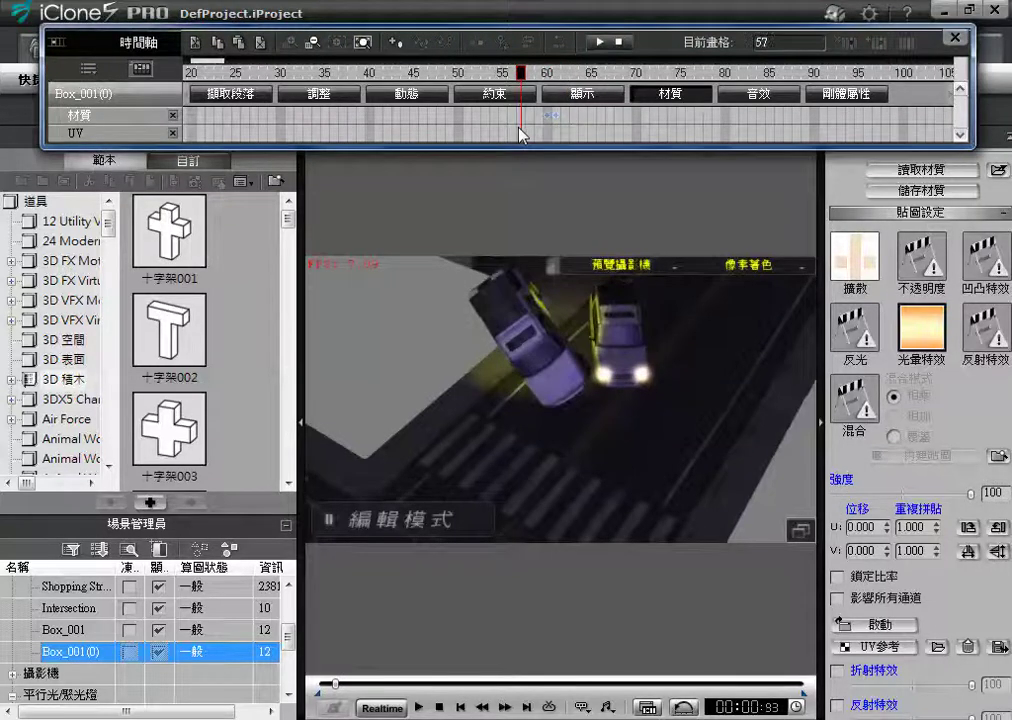
# Show the visibility track of Box_001(0) in the timeline and switch the box's visibility off at frame 60
pyautogui.click(566, 95)
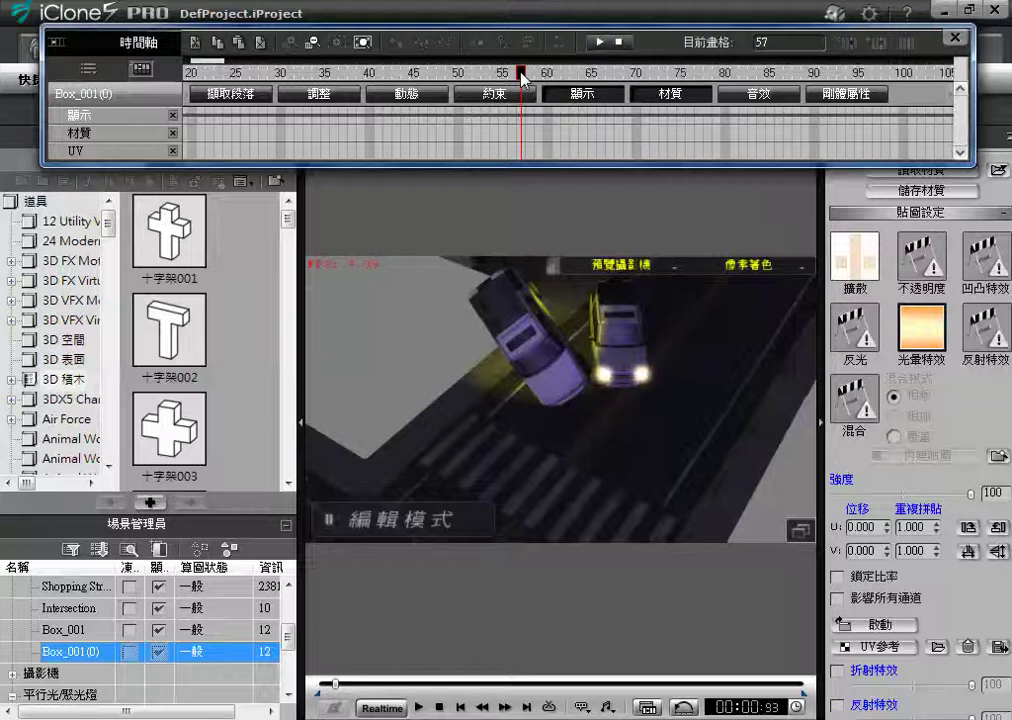
pyautogui.moveTo(526, 78); pyautogui.dragTo(542, 80)
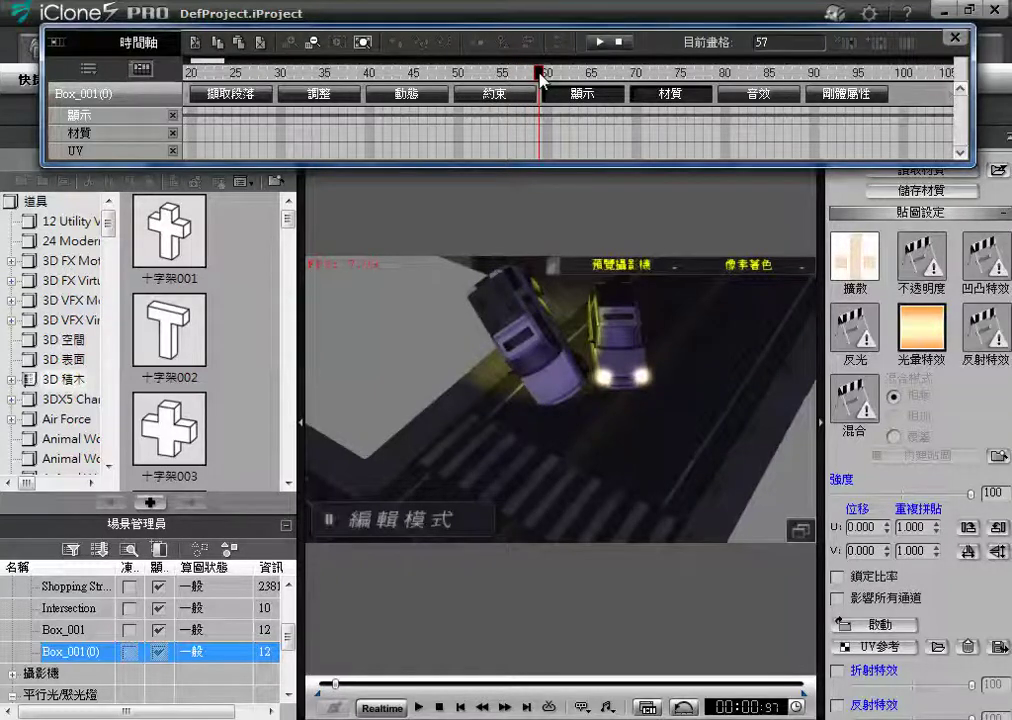
pyautogui.moveTo(538, 82); pyautogui.dragTo(554, 137)
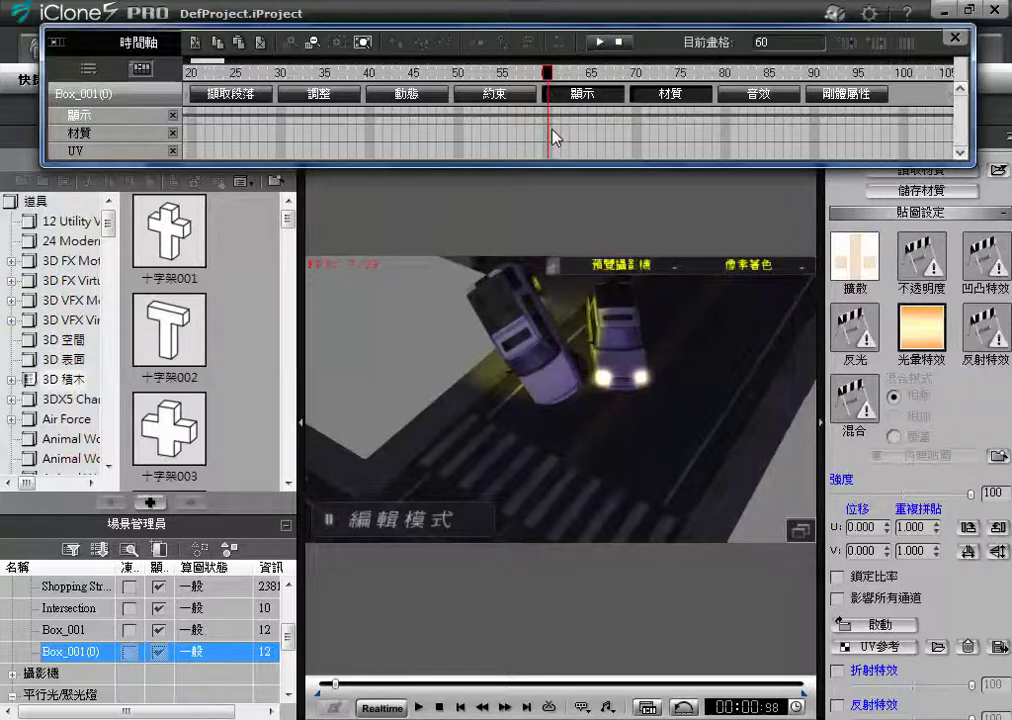
pyautogui.click(539, 80)
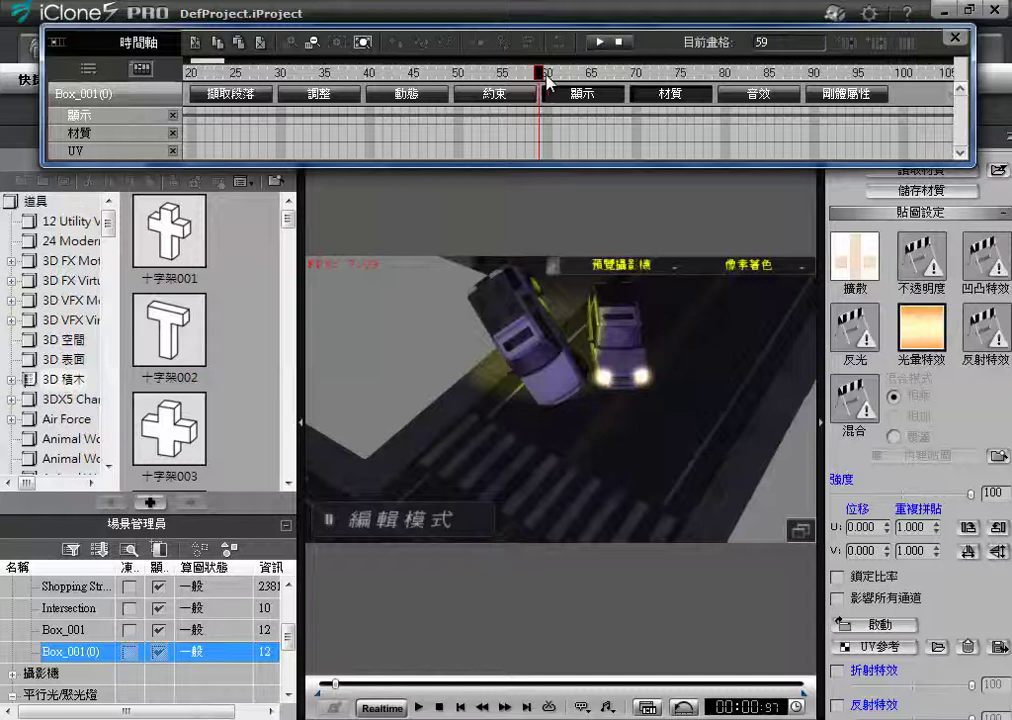
pyautogui.click(547, 73)
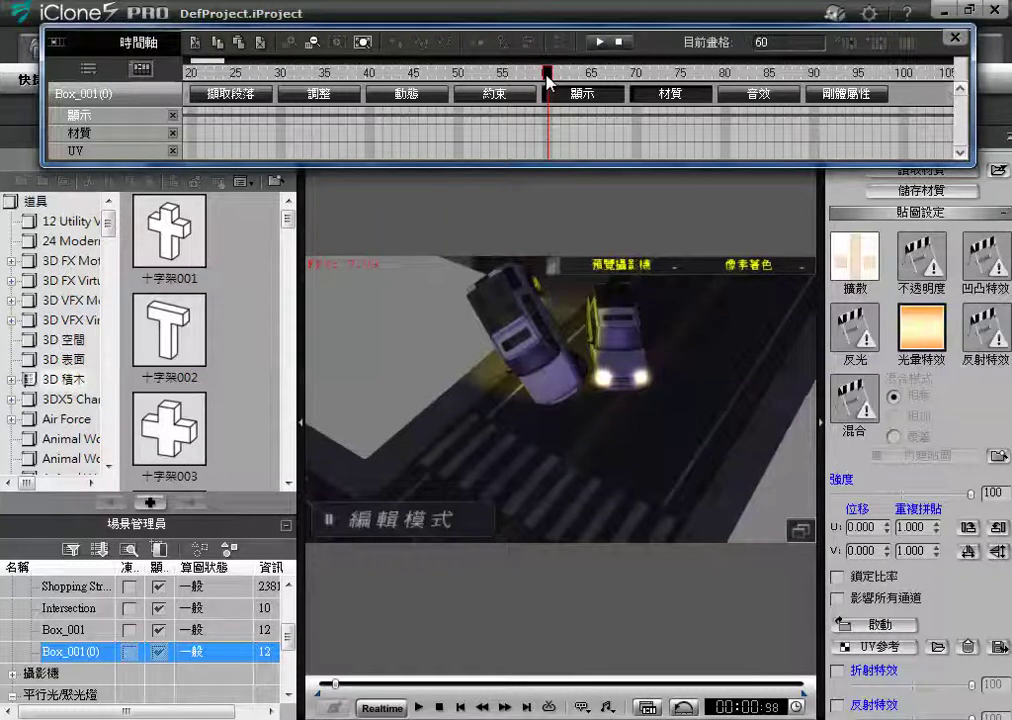
pyautogui.moveTo(90, 44); pyautogui.dragTo(0, 81)
pyautogui.moveTo(625, 70); pyautogui.dragTo(581, 89)
pyautogui.click(836, 137)
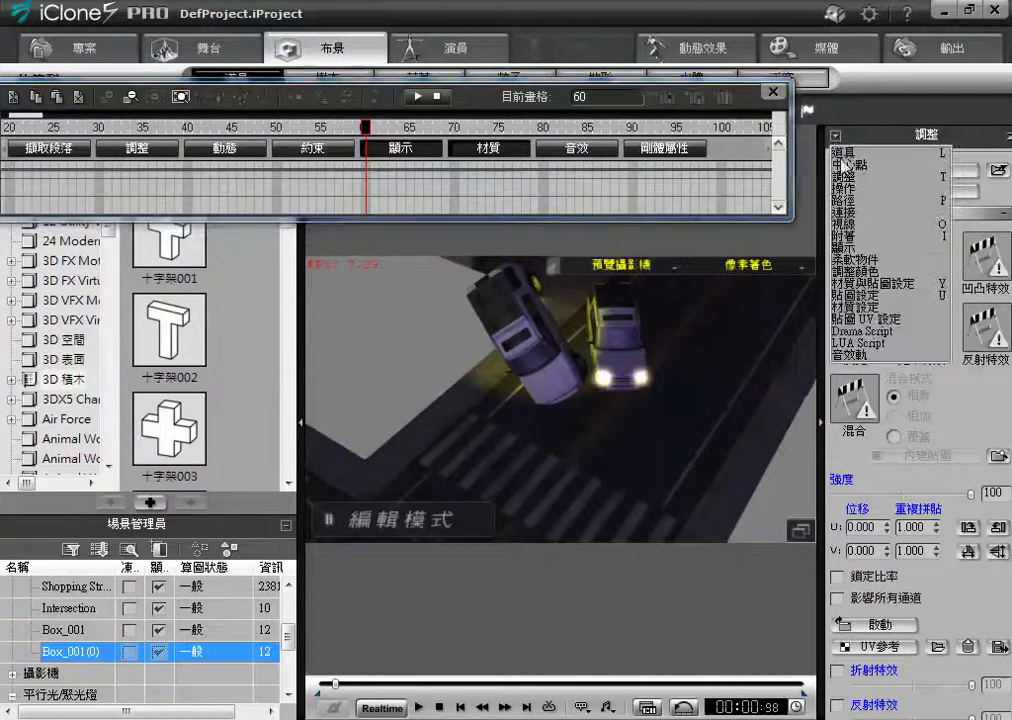
pyautogui.click(859, 250)
pyautogui.click(992, 181)
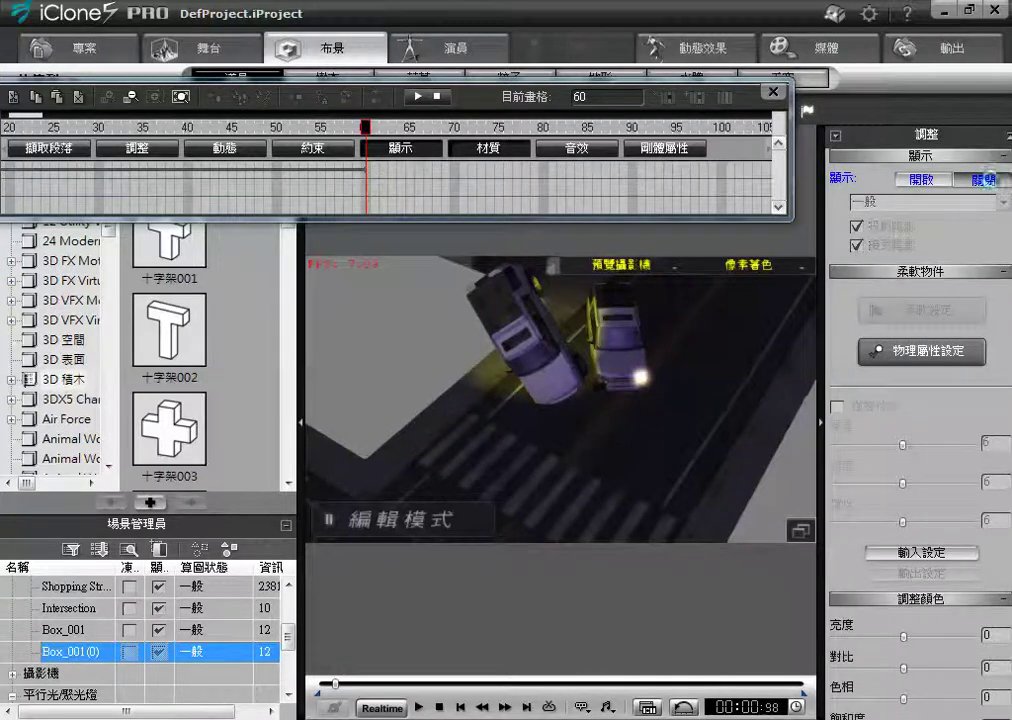
# Make the headlight box Box_001(0) visible again at frame 71 and hide it once more at frame 76
pyautogui.moveTo(366, 127)
pyautogui.mouseDown()
pyautogui.moveTo(323, 127)
pyautogui.moveTo(375, 131)
pyautogui.mouseUp()
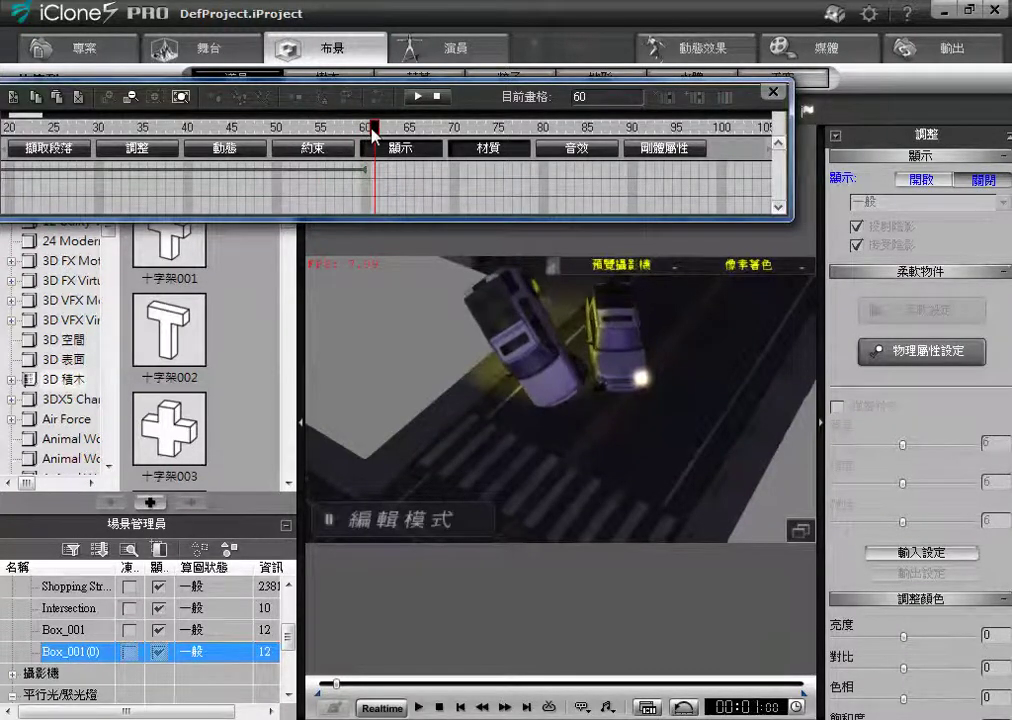
pyautogui.moveTo(374, 131); pyautogui.dragTo(469, 131)
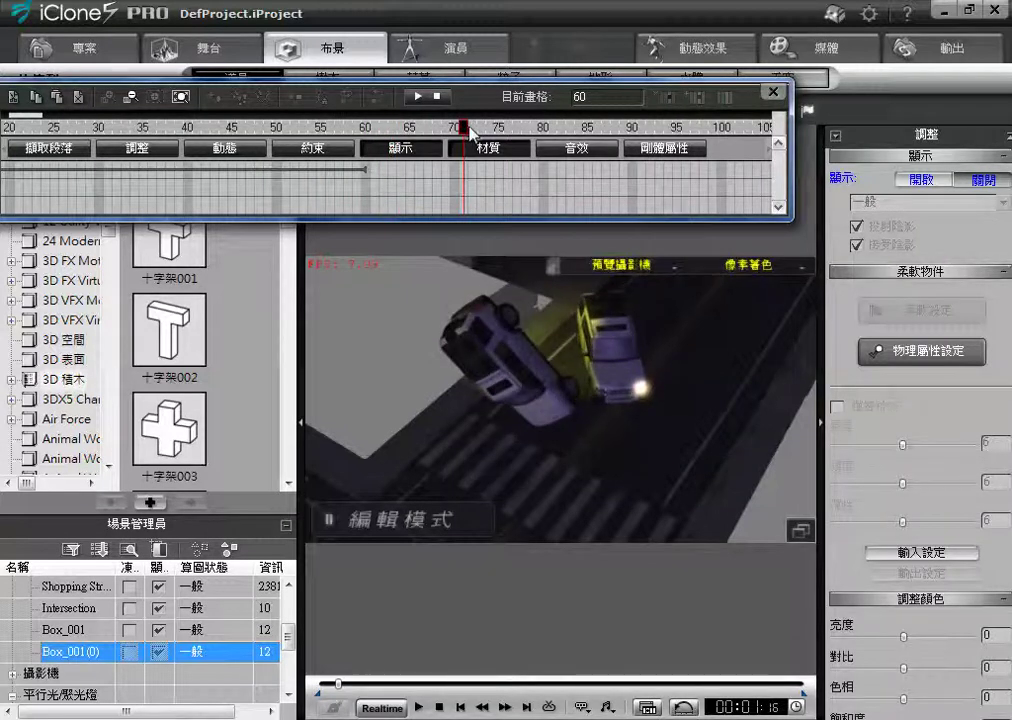
pyautogui.click(925, 182)
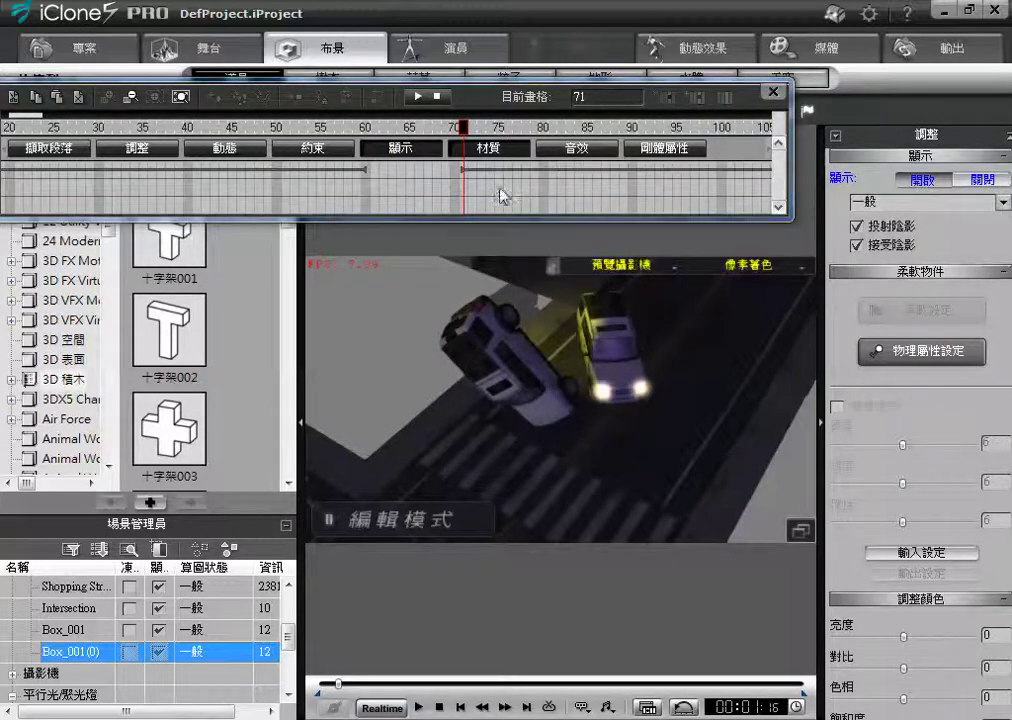
pyautogui.moveTo(468, 131); pyautogui.dragTo(508, 131)
pyautogui.click(984, 181)
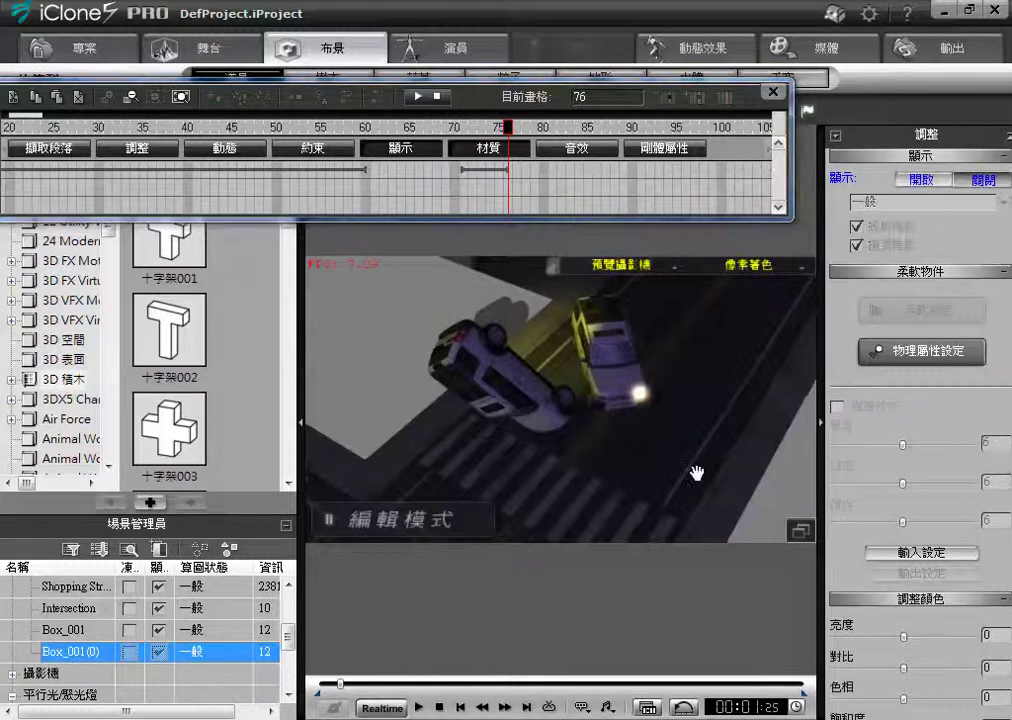
# Play the animation, switch from camera 1 to the preview camera, and scrub through the crash to check the flickering headlight
pyautogui.click(419, 707)
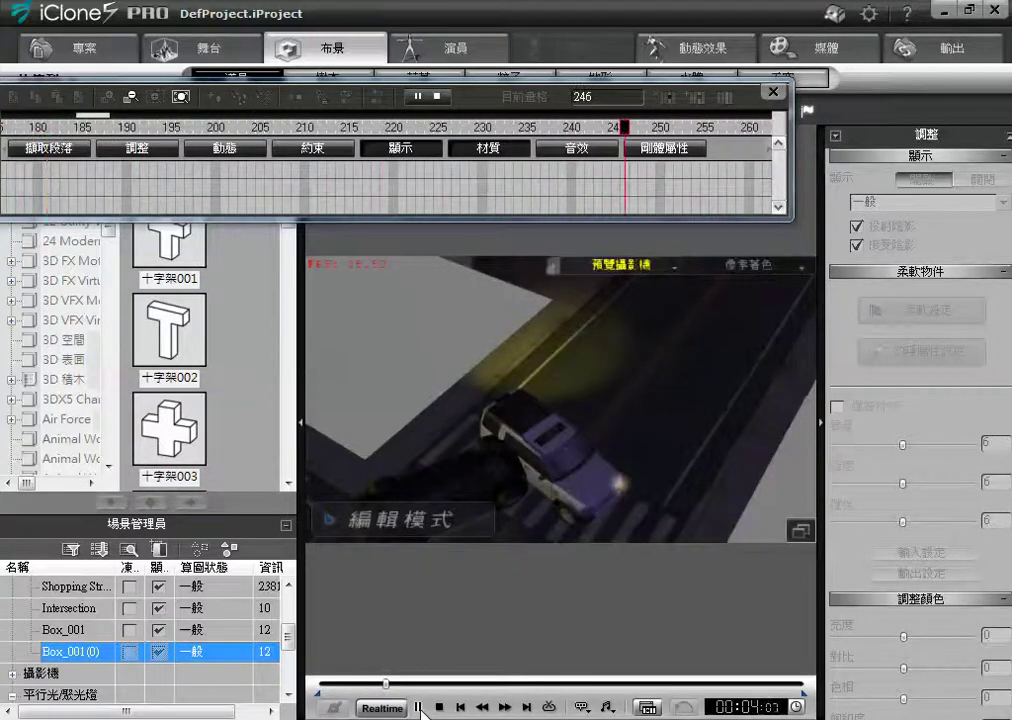
pyautogui.click(419, 707)
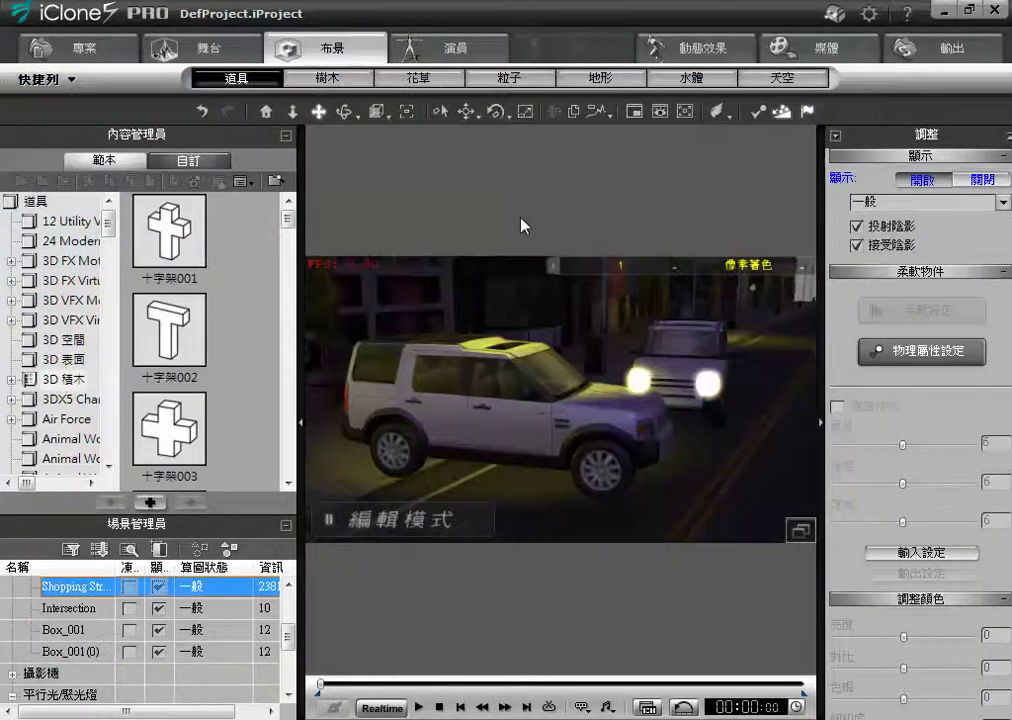
pyautogui.click(675, 270)
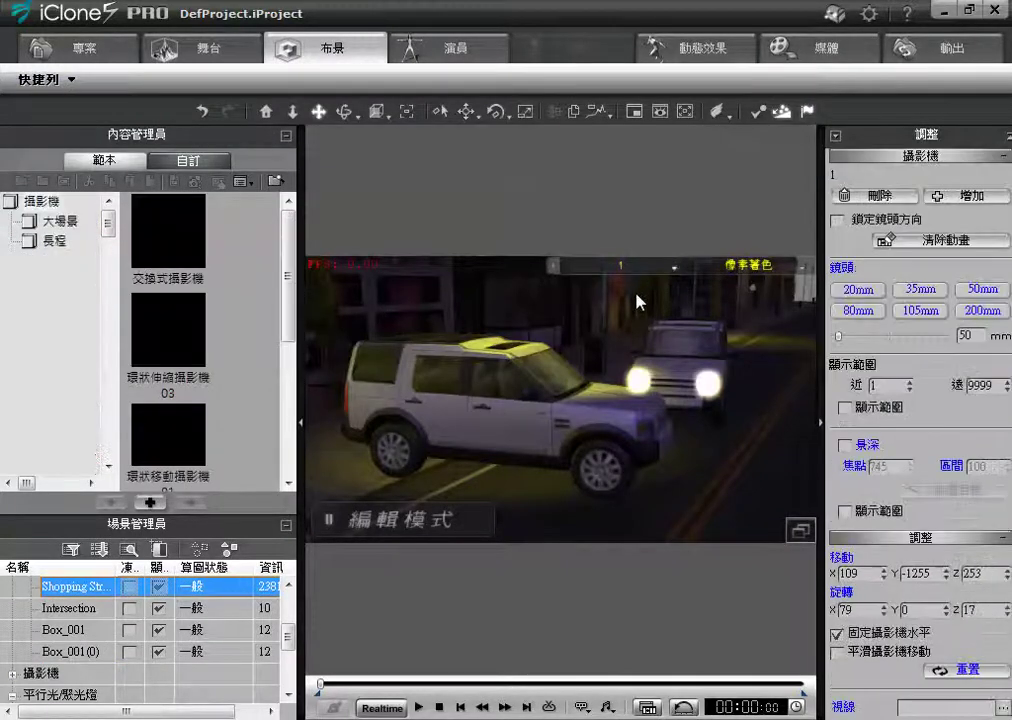
pyautogui.click(600, 295)
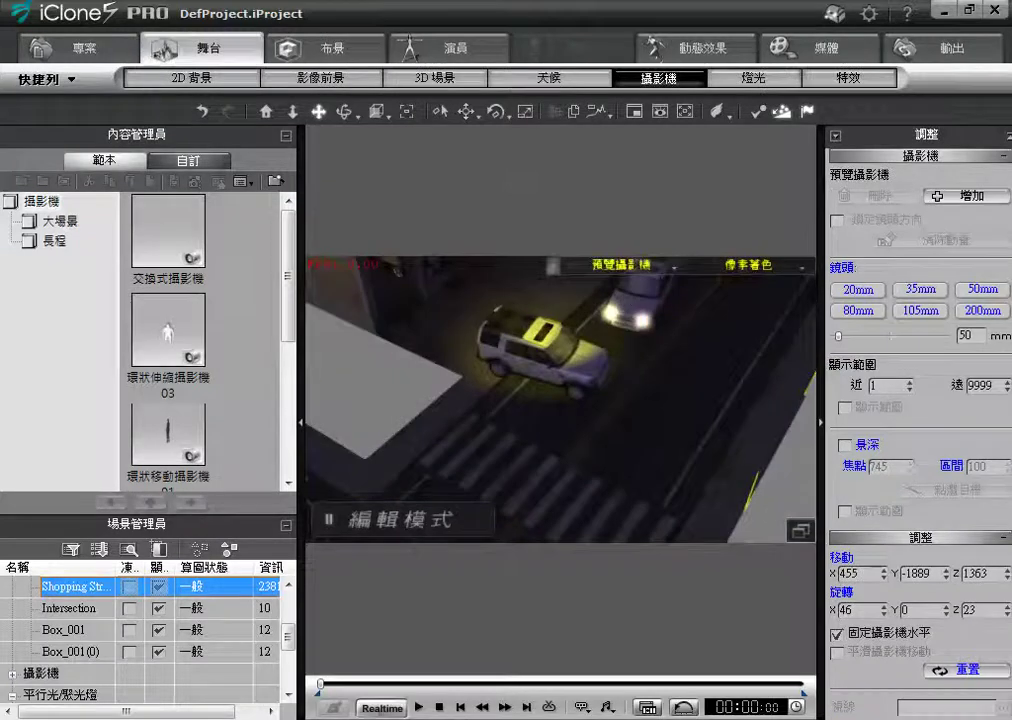
pyautogui.click(322, 688)
pyautogui.moveTo(322, 688); pyautogui.dragTo(360, 684)
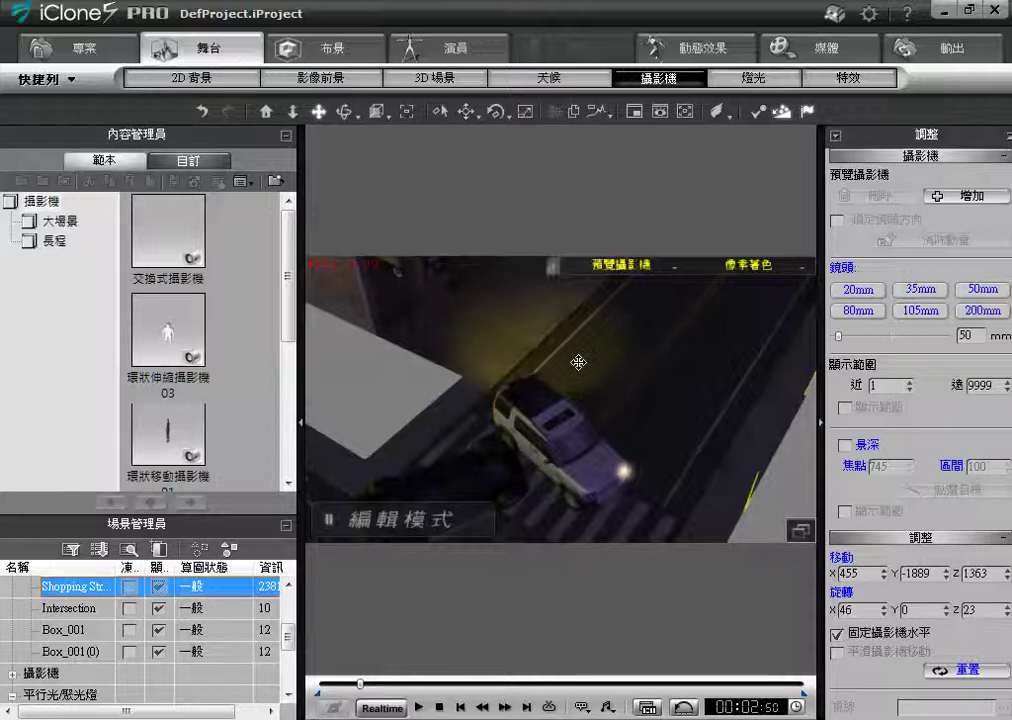
pyautogui.click(439, 707)
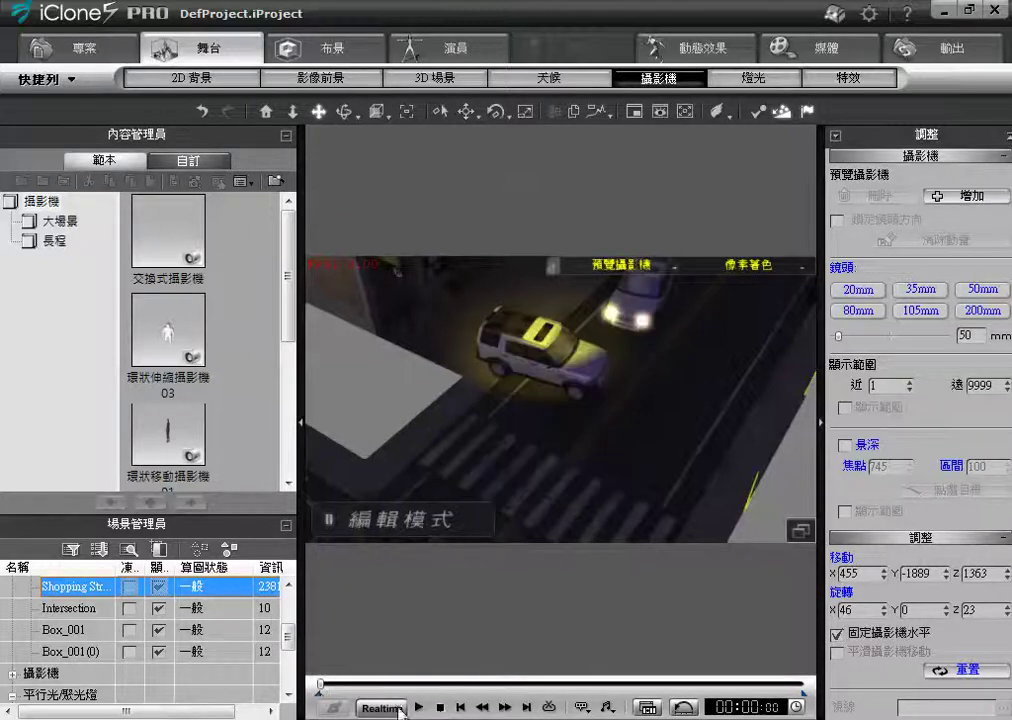
# Reframe the preview camera over the crosswalk and move the playhead to 00:03:54, where the two cars have crashed
pyautogui.moveTo(327, 688)
pyautogui.mouseDown()
pyautogui.moveTo(318, 684)
pyautogui.moveTo(312, 700)
pyautogui.mouseUp()
pyautogui.moveTo(319, 684); pyautogui.dragTo(370, 686)
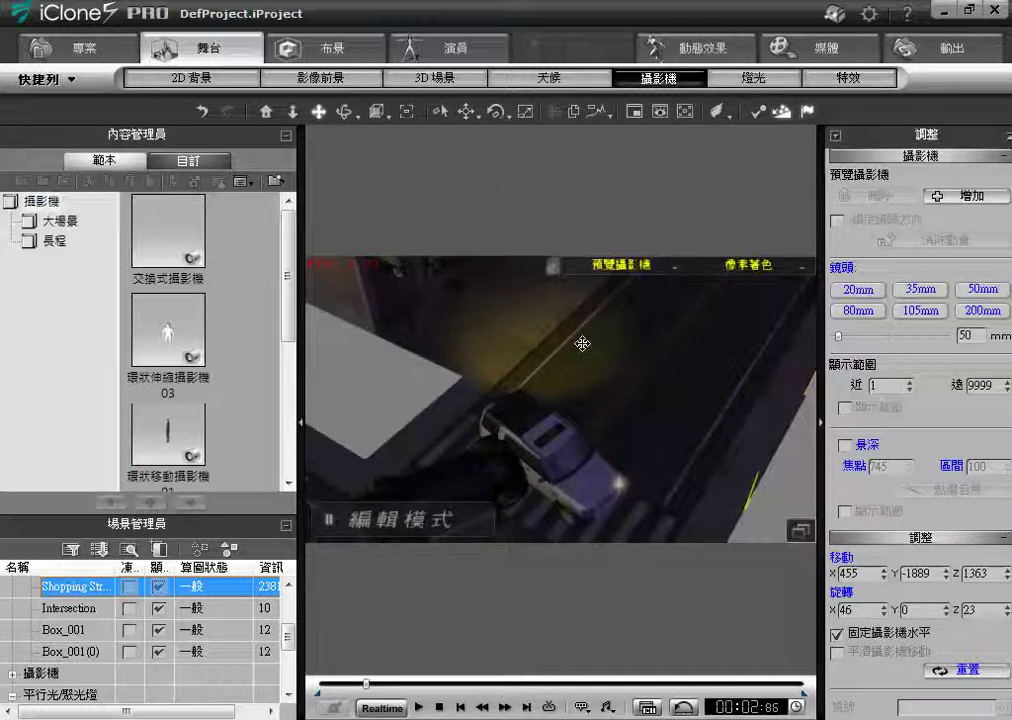
pyautogui.moveTo(466, 339); pyautogui.dragTo(560, 400)
pyautogui.moveTo(368, 684)
pyautogui.mouseDown()
pyautogui.moveTo(329, 684)
pyautogui.moveTo(384, 686)
pyautogui.mouseUp()
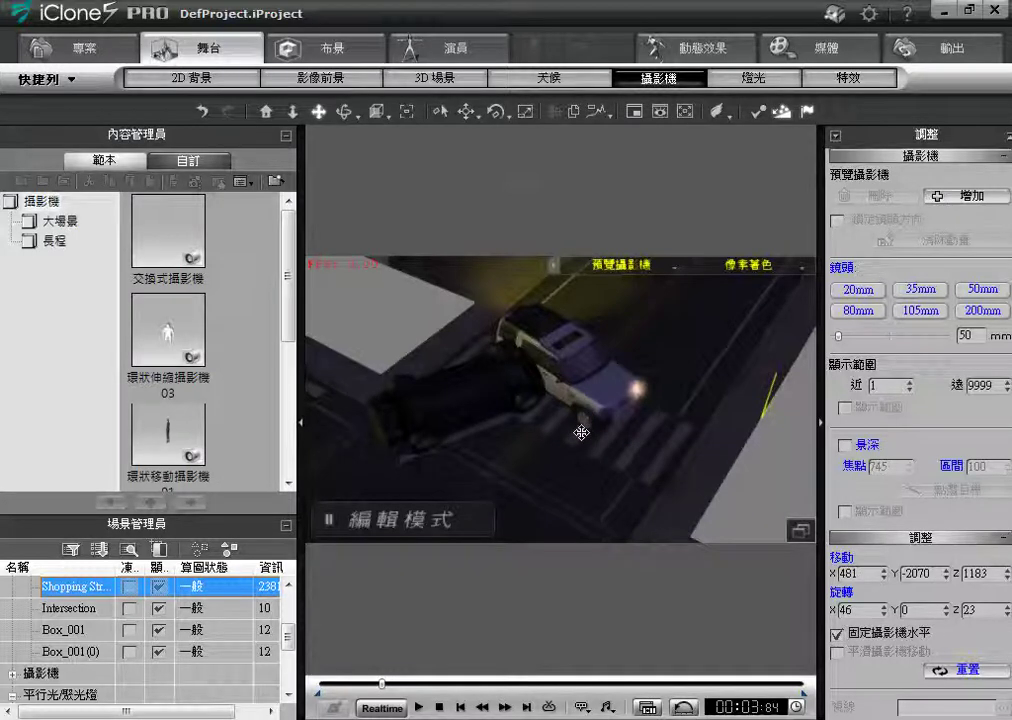
pyautogui.press('Home')
pyautogui.moveTo(581, 357); pyautogui.dragTo(586, 402)
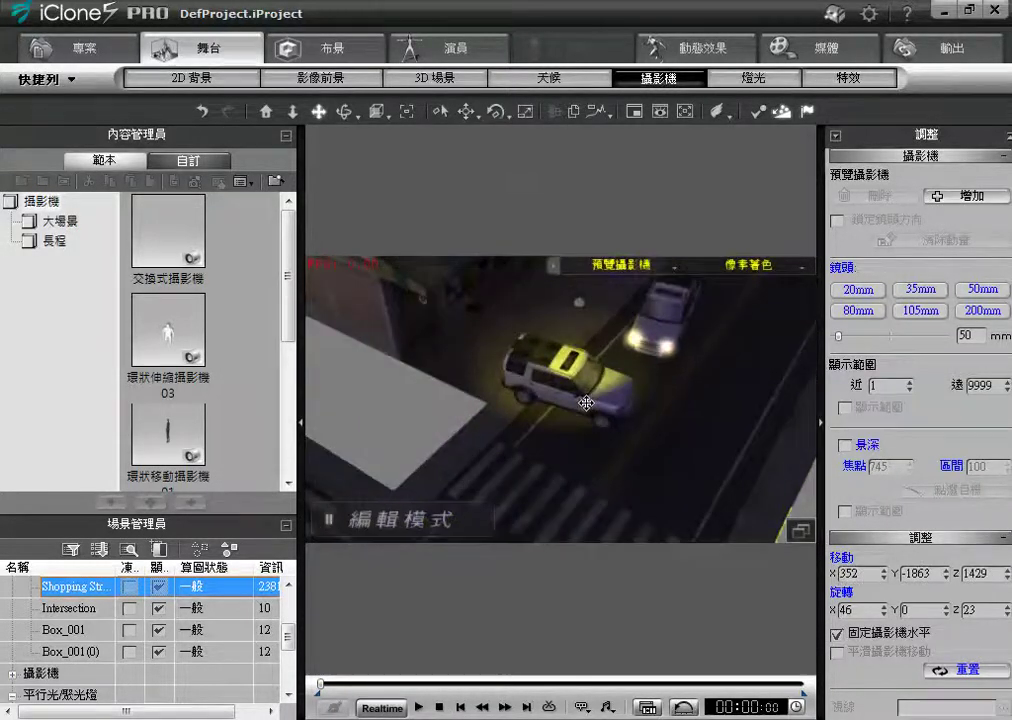
pyautogui.scroll(-5, 605, 357)
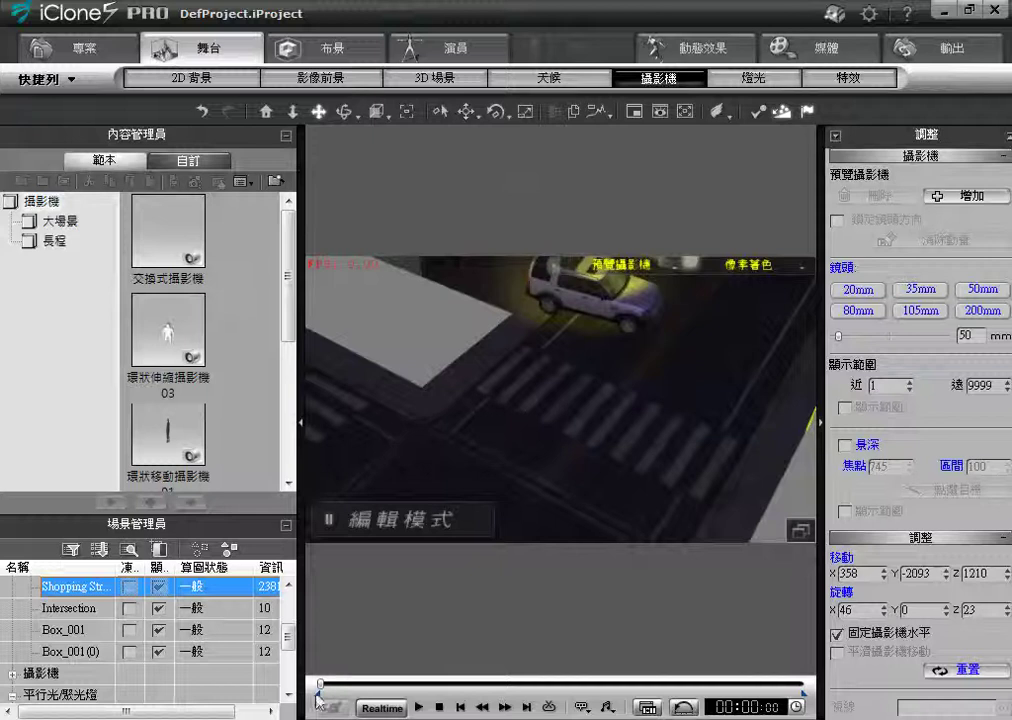
pyautogui.moveTo(320, 683); pyautogui.dragTo(377, 681)
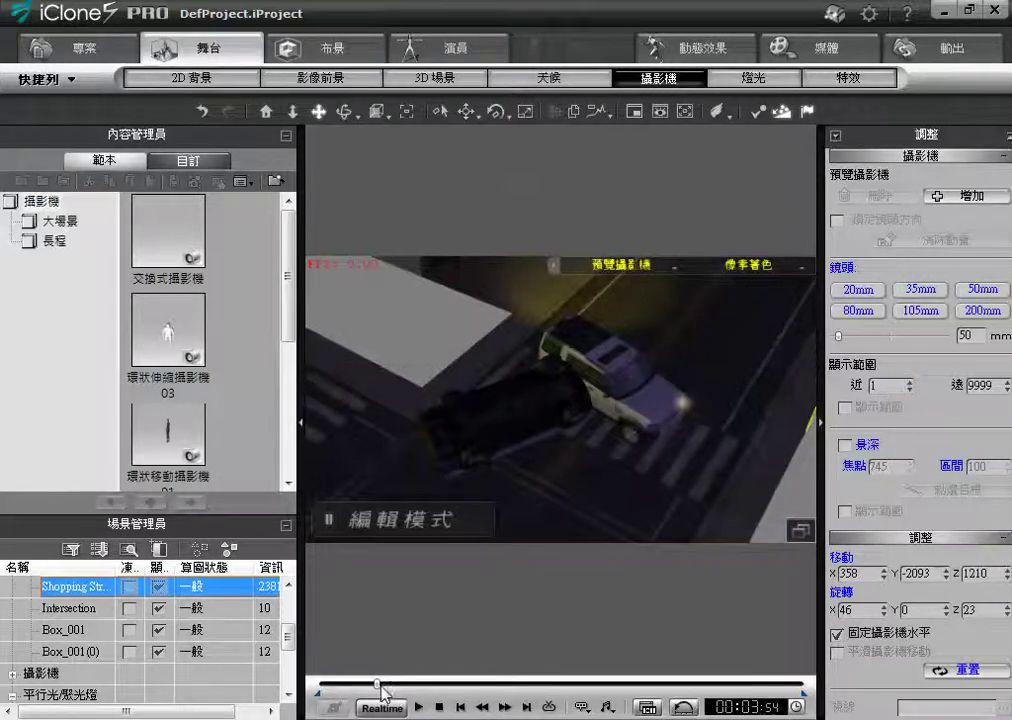
# Add the 中度煙 smoke particle from the 火與煙 category and place it by the crashed jeep's front at about X 119, Y -1083
pyautogui.click(350, 55)
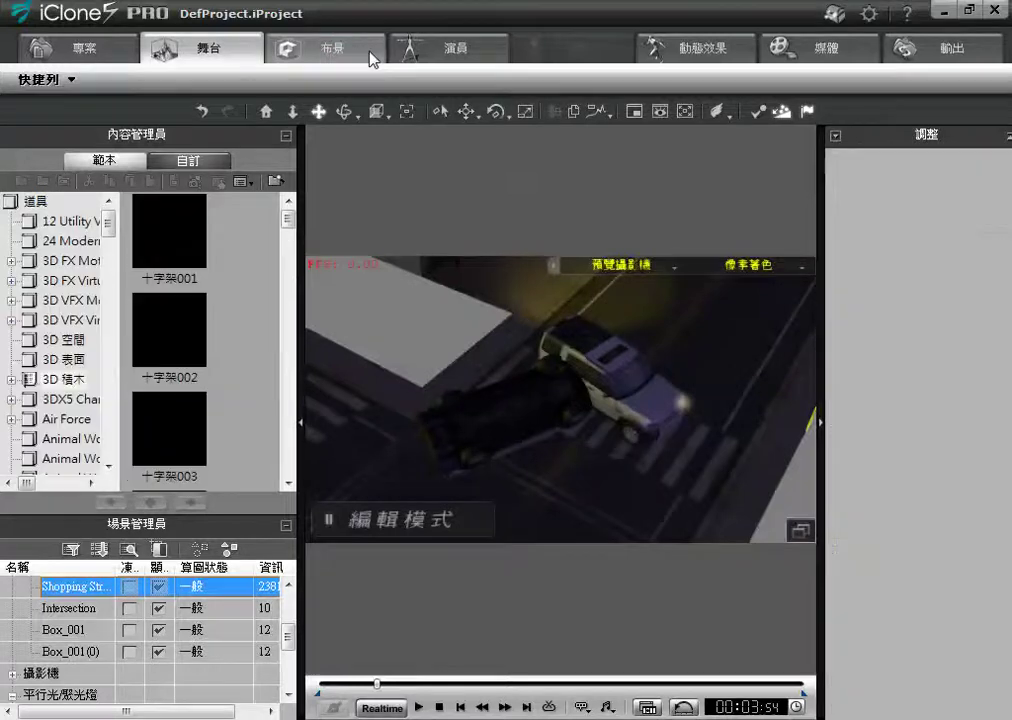
pyautogui.click(501, 78)
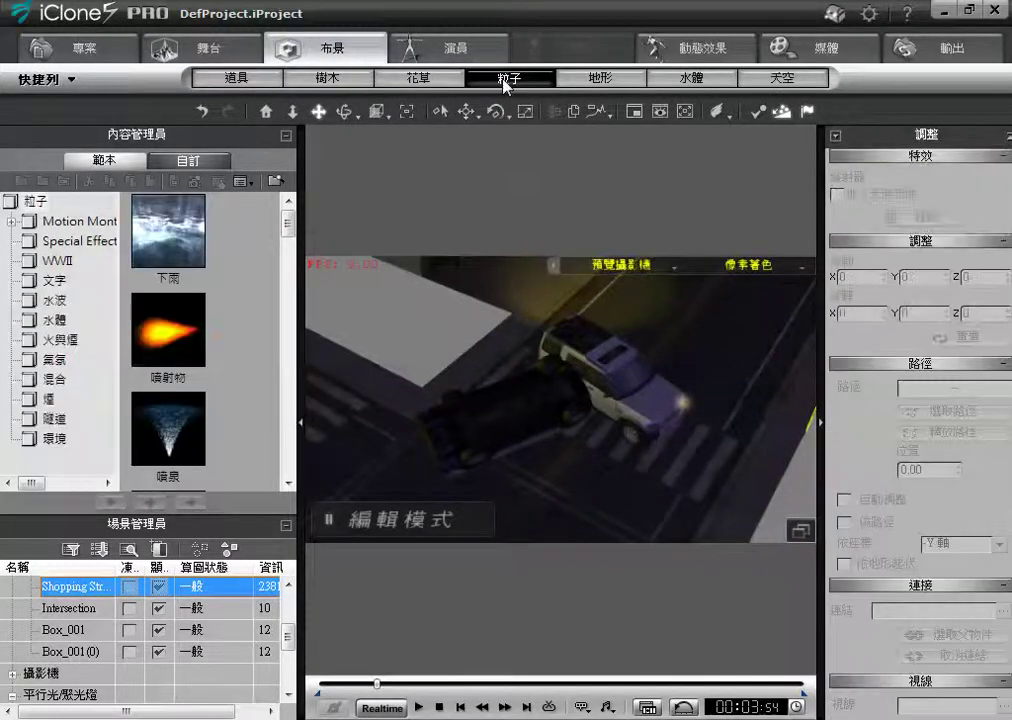
pyautogui.click(57, 340)
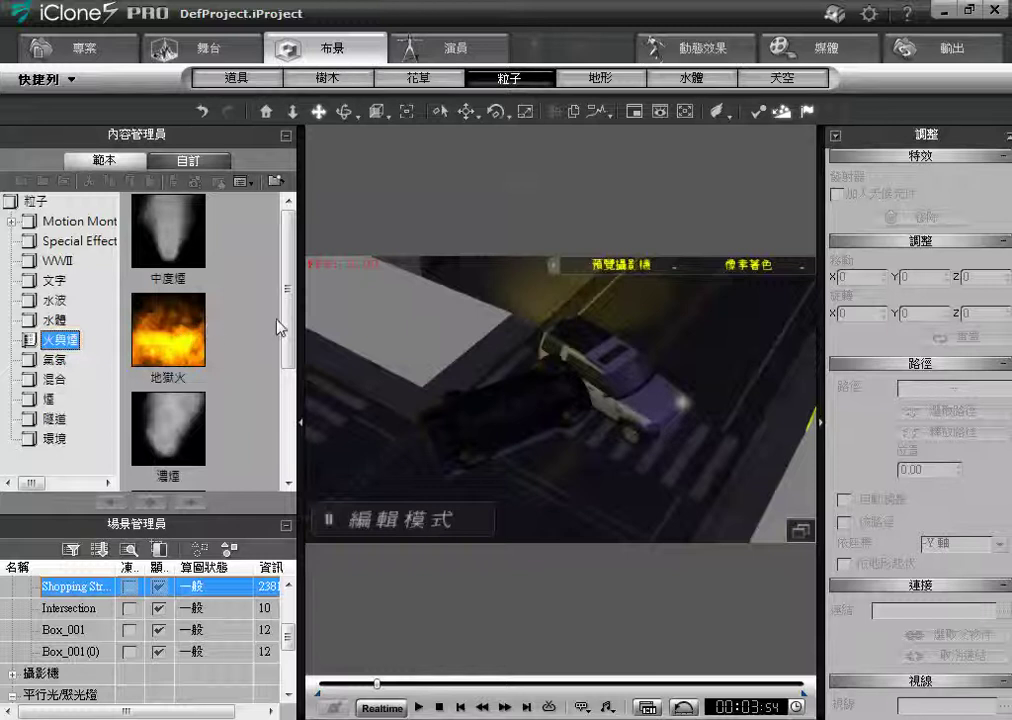
pyautogui.moveTo(289, 290)
pyautogui.mouseDown()
pyautogui.moveTo(285, 396)
pyautogui.moveTo(289, 290)
pyautogui.mouseUp()
pyautogui.click(185, 242)
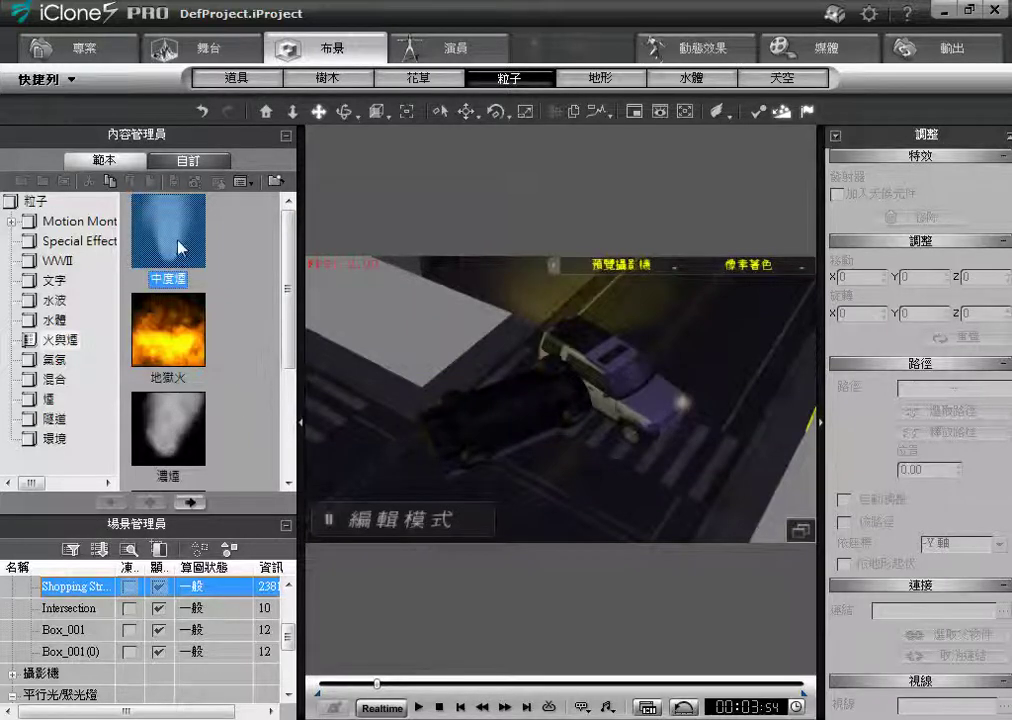
pyautogui.moveTo(173, 240); pyautogui.dragTo(521, 432)
pyautogui.moveTo(612, 455); pyautogui.dragTo(632, 402)
pyautogui.moveTo(623, 423); pyautogui.dragTo(627, 463)
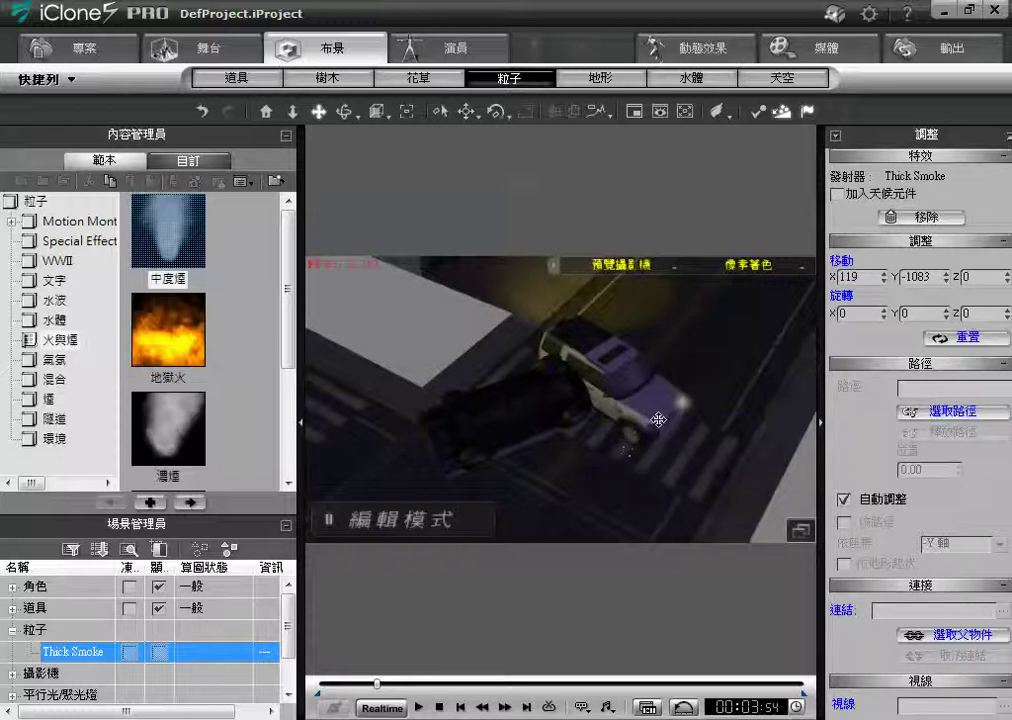
# Play the animation from the start through camera 1 to check how the smoke looks, and stop the playback
pyautogui.click(461, 707)
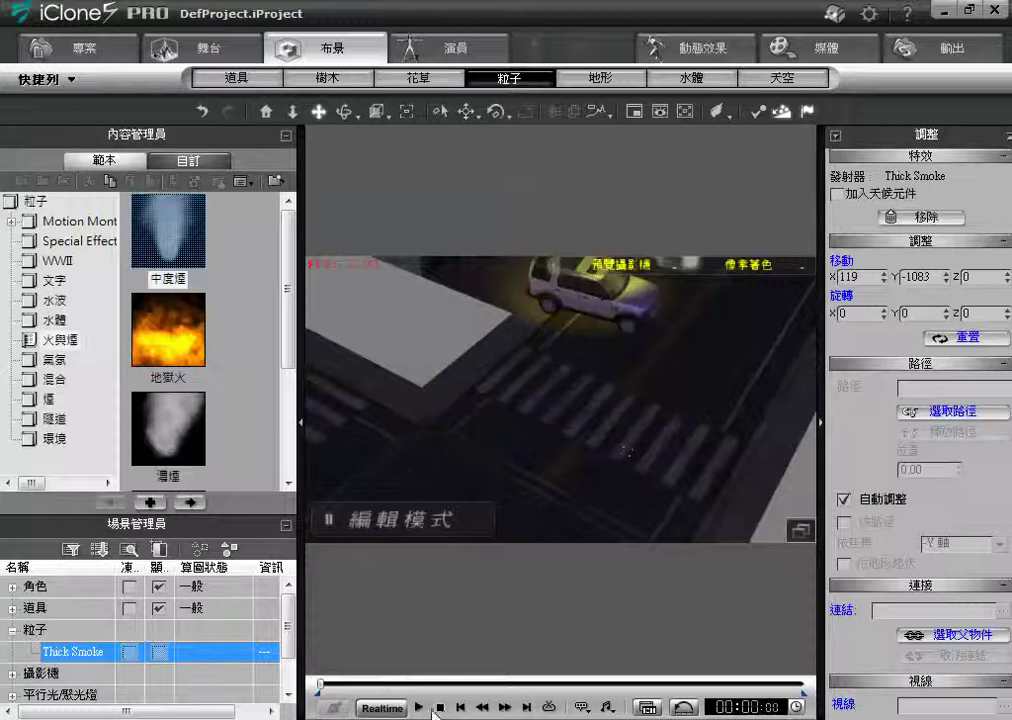
pyautogui.click(418, 707)
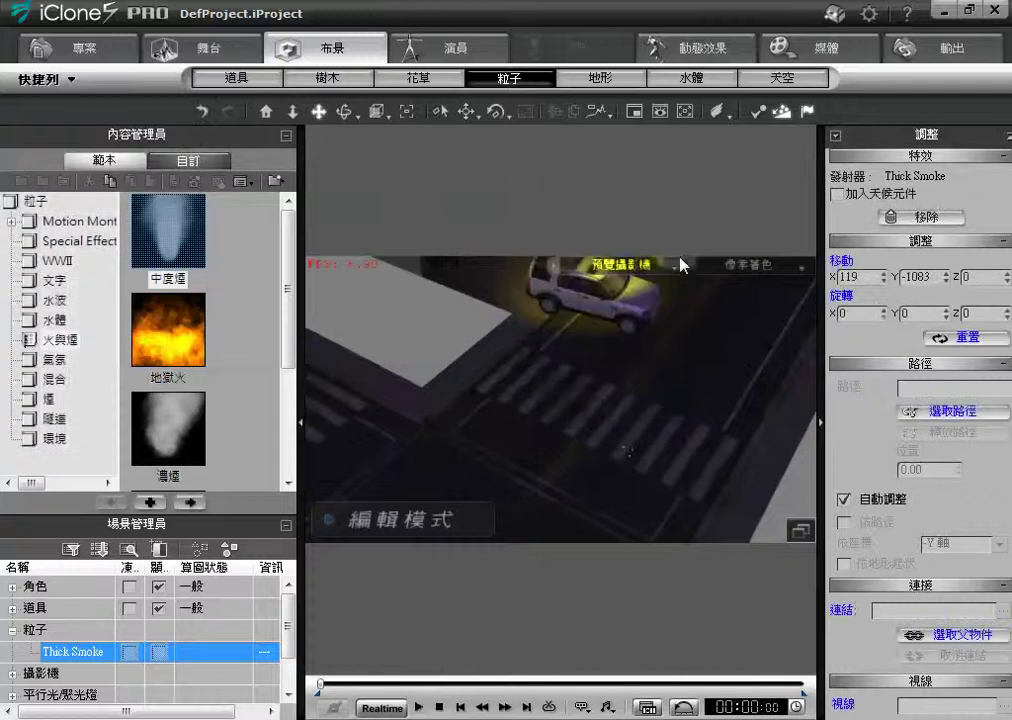
pyautogui.click(655, 266)
pyautogui.click(583, 322)
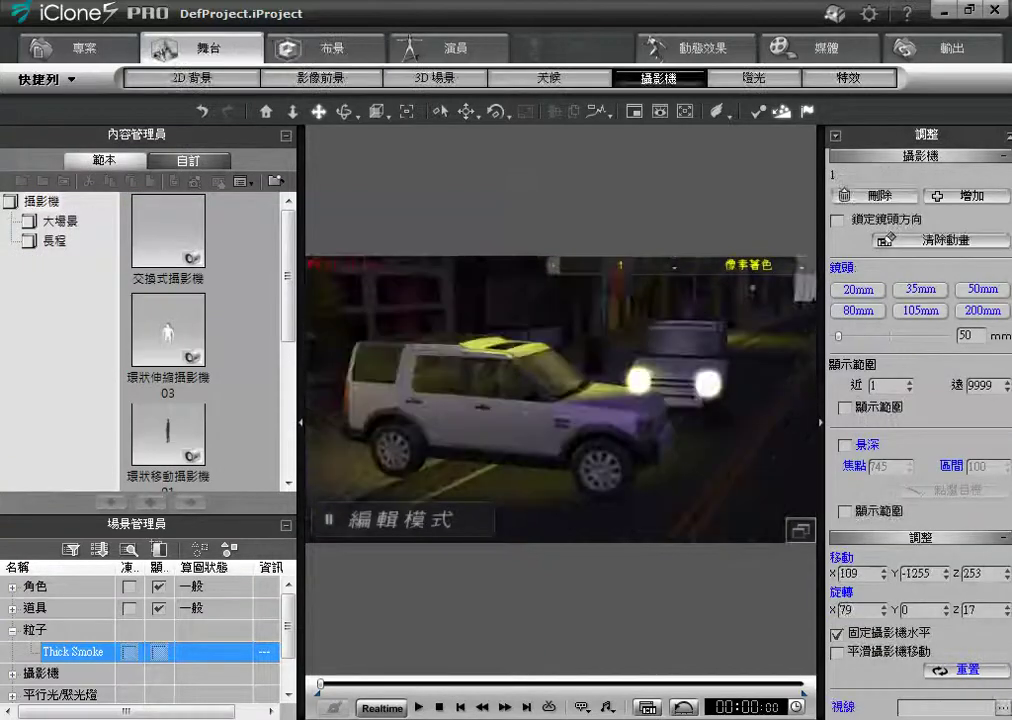
pyautogui.click(420, 708)
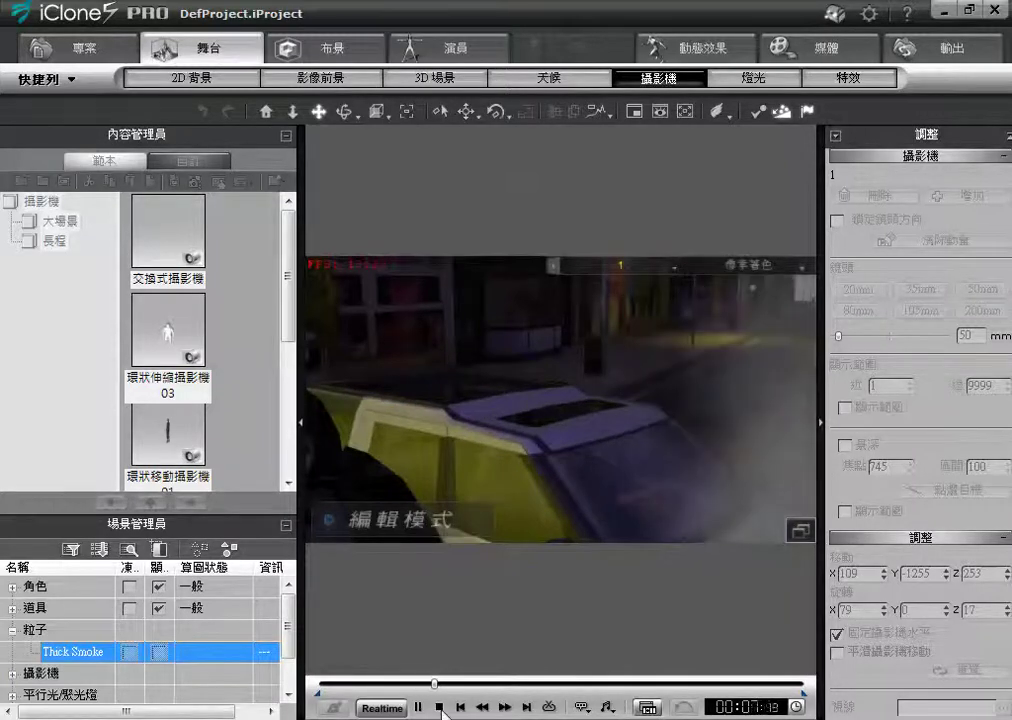
pyautogui.click(418, 708)
pyautogui.click(418, 708)
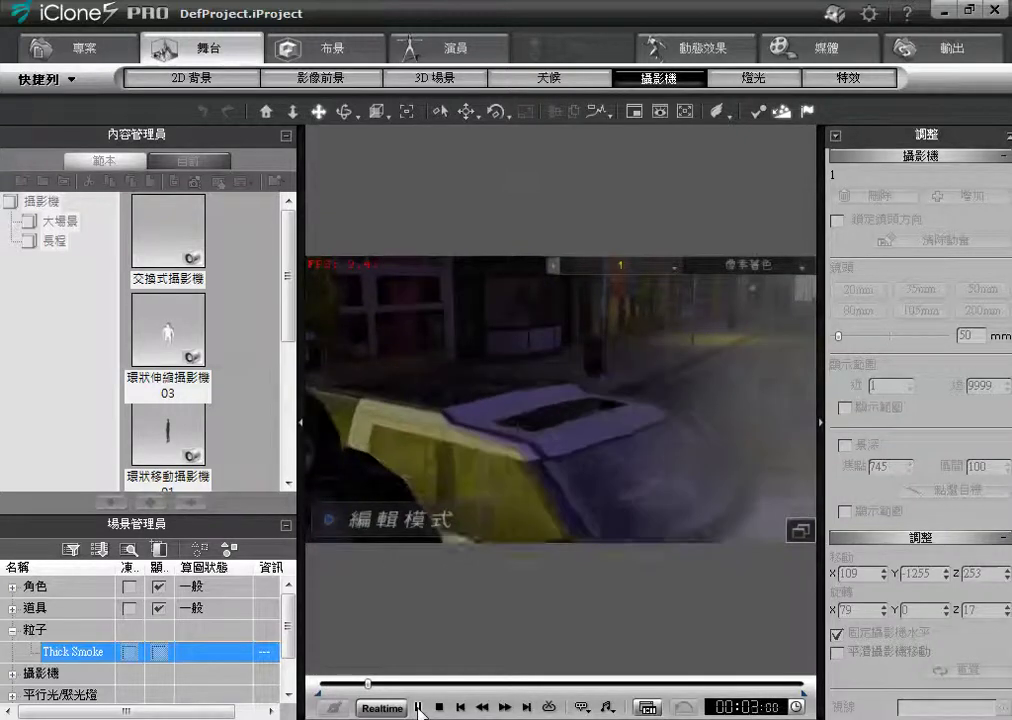
pyautogui.click(438, 708)
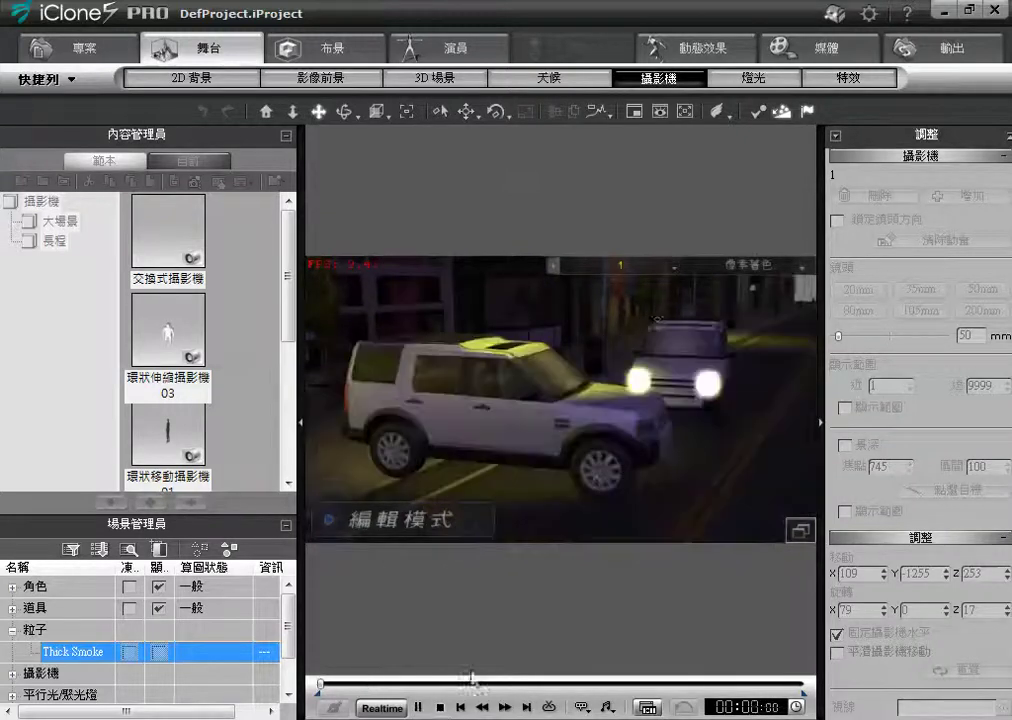
# Switch from camera 1 to the preview camera and turn off the Thick Smoke emitter's 發散 setting at 00:00:00
pyautogui.click(676, 269)
pyautogui.click(618, 296)
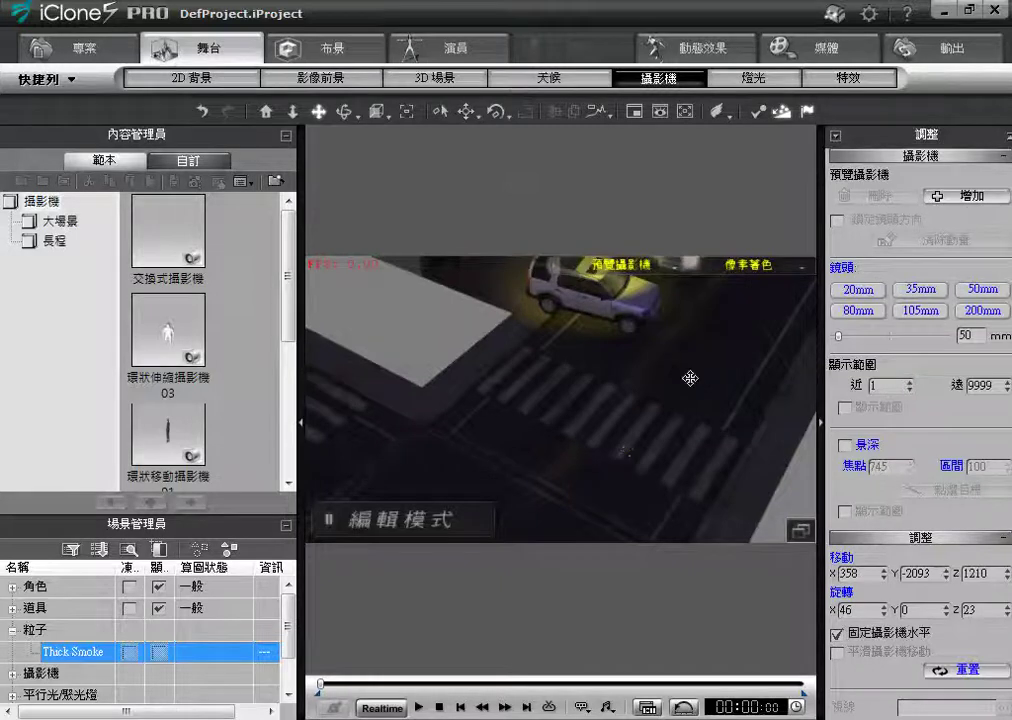
pyautogui.click(836, 136)
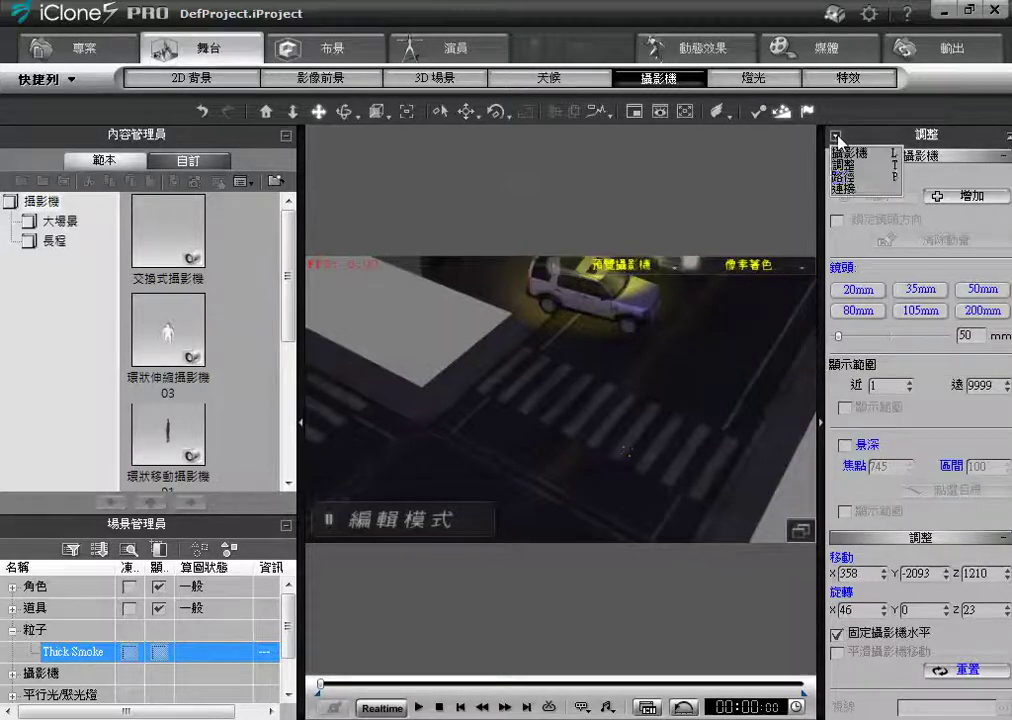
pyautogui.click(846, 177)
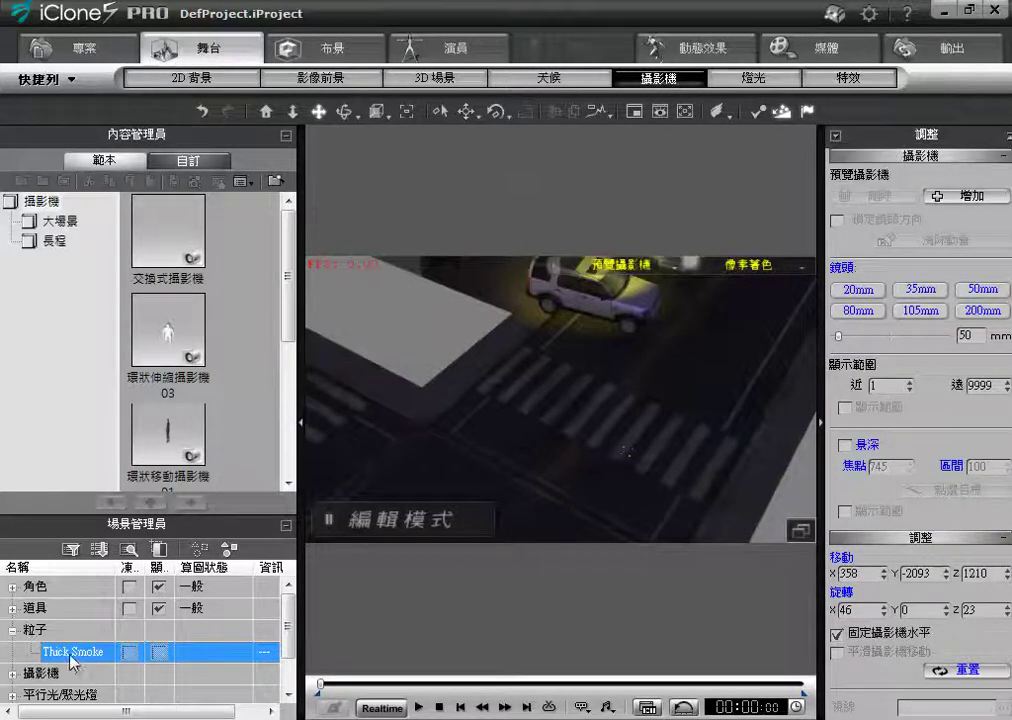
pyautogui.click(60, 652)
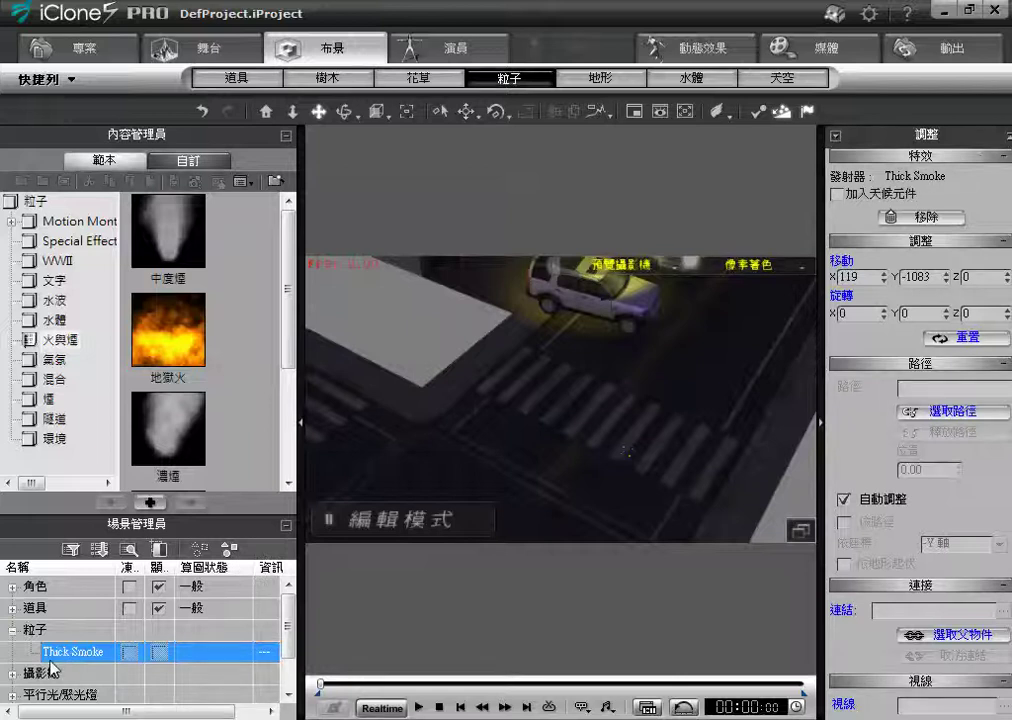
pyautogui.click(836, 138)
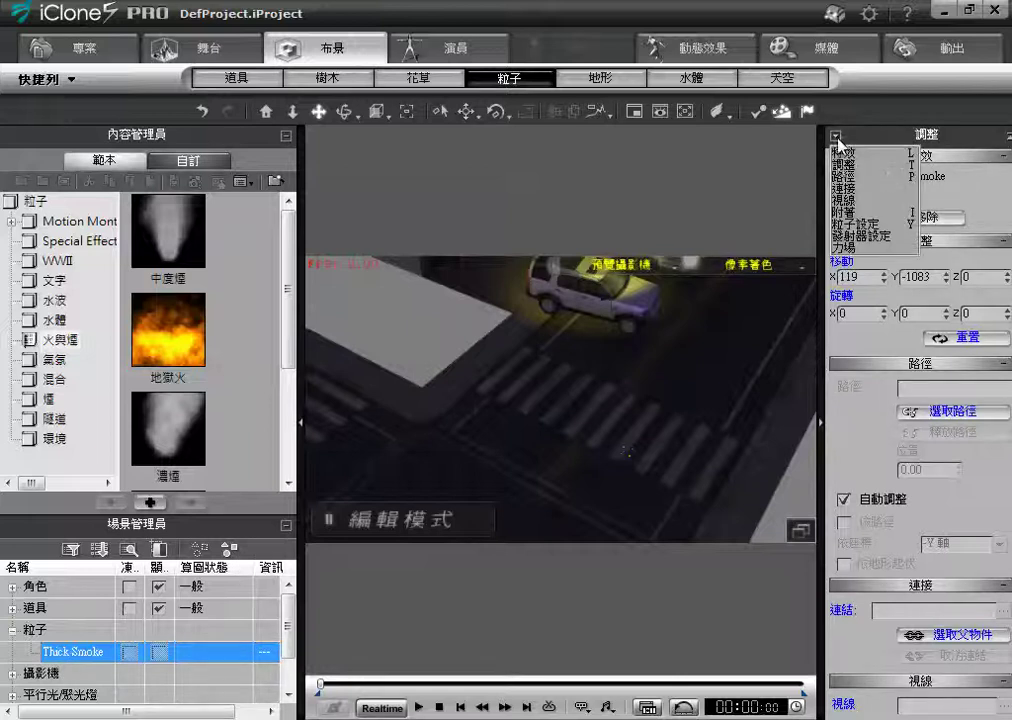
pyautogui.click(866, 238)
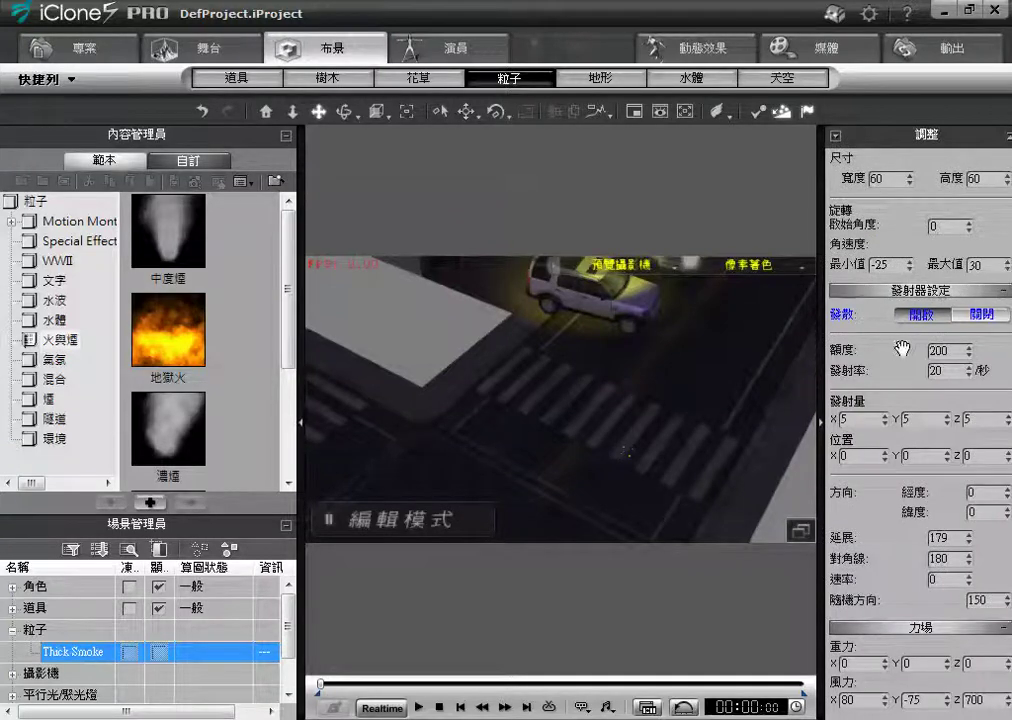
pyautogui.click(972, 314)
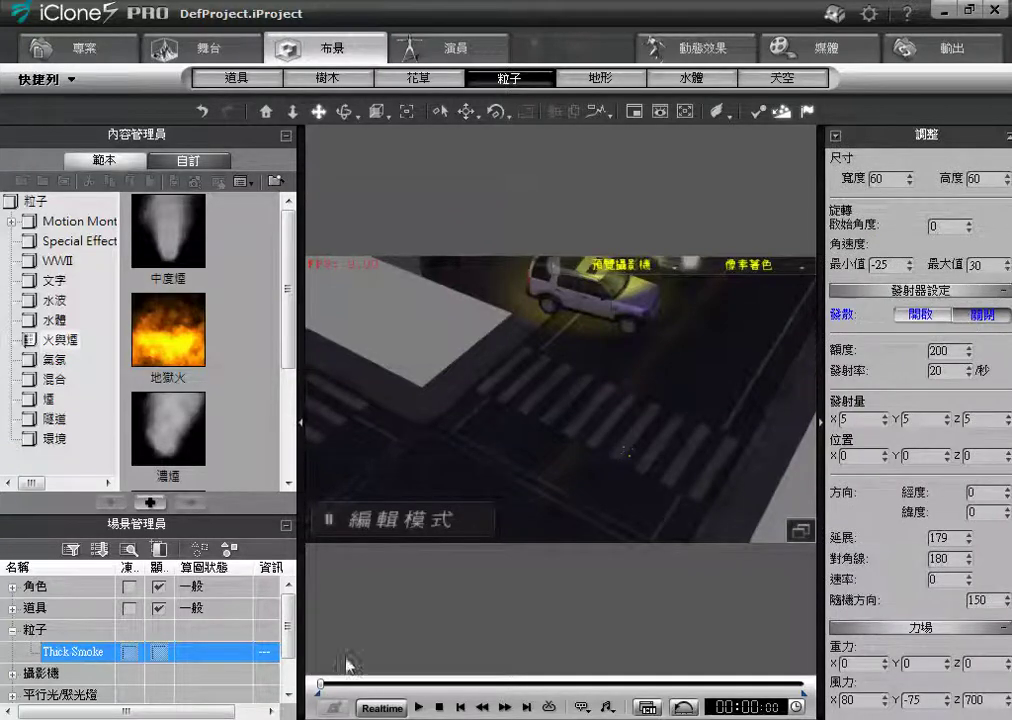
# Turn on the Thick Smoke emission at 00:03:34, play on from the crash to check it, and stop the playback
pyautogui.moveTo(322, 688); pyautogui.dragTo(374, 686)
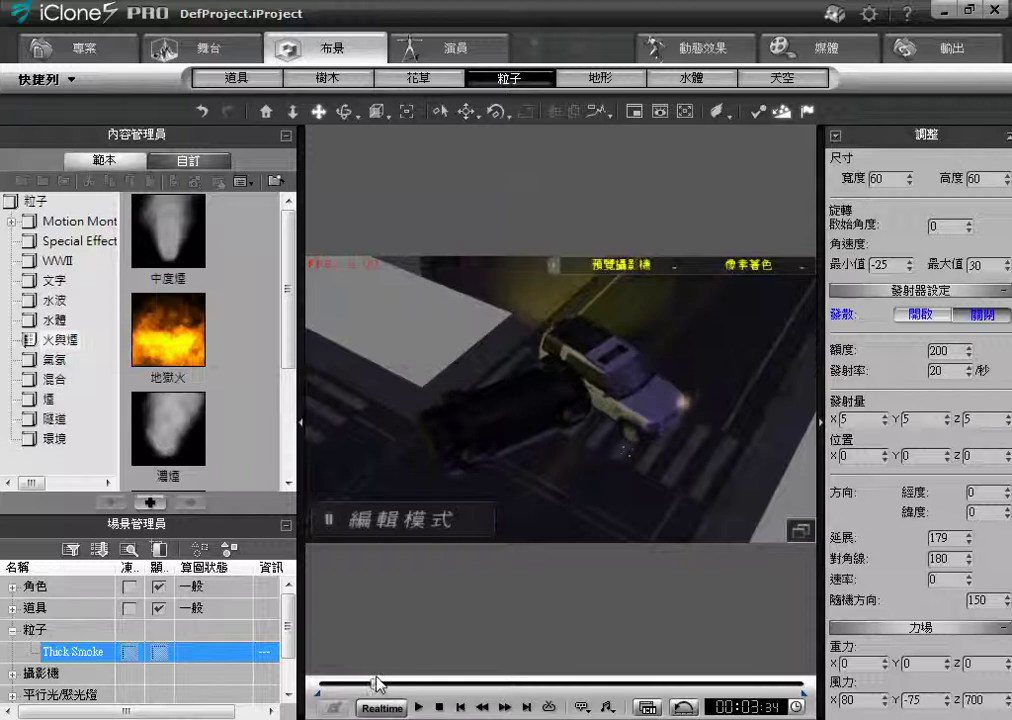
pyautogui.click(926, 314)
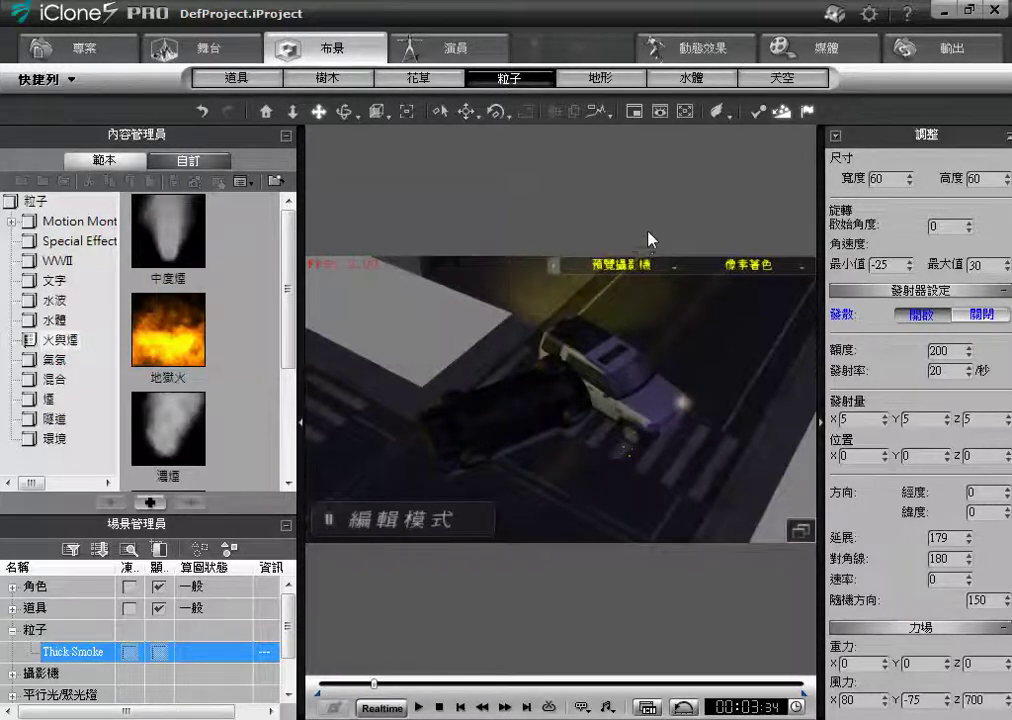
pyautogui.click(419, 707)
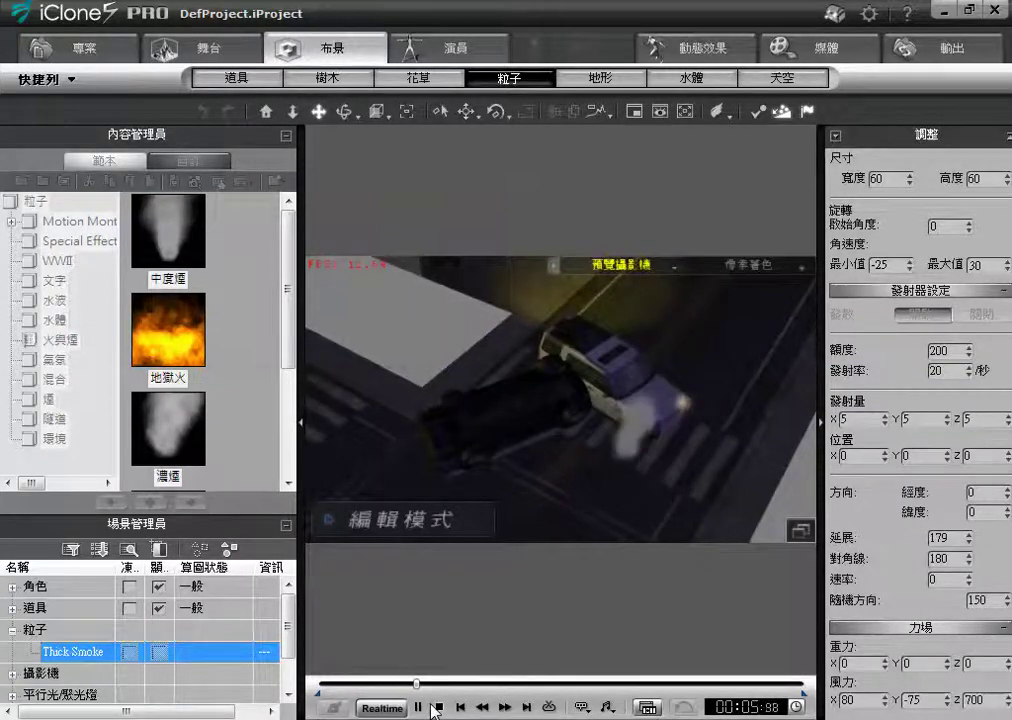
pyautogui.click(439, 706)
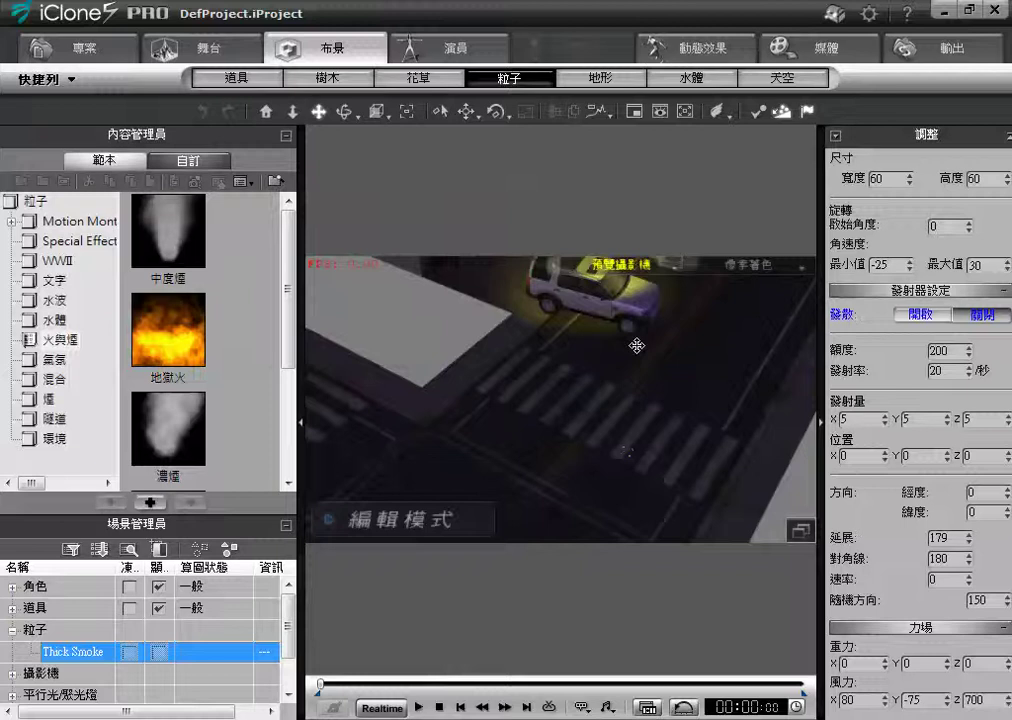
# Play the crash through camera 1, pause and scrub back to 00:05:19 to check when the smoke rises, and stop
pyautogui.click(672, 266)
pyautogui.click(650, 312)
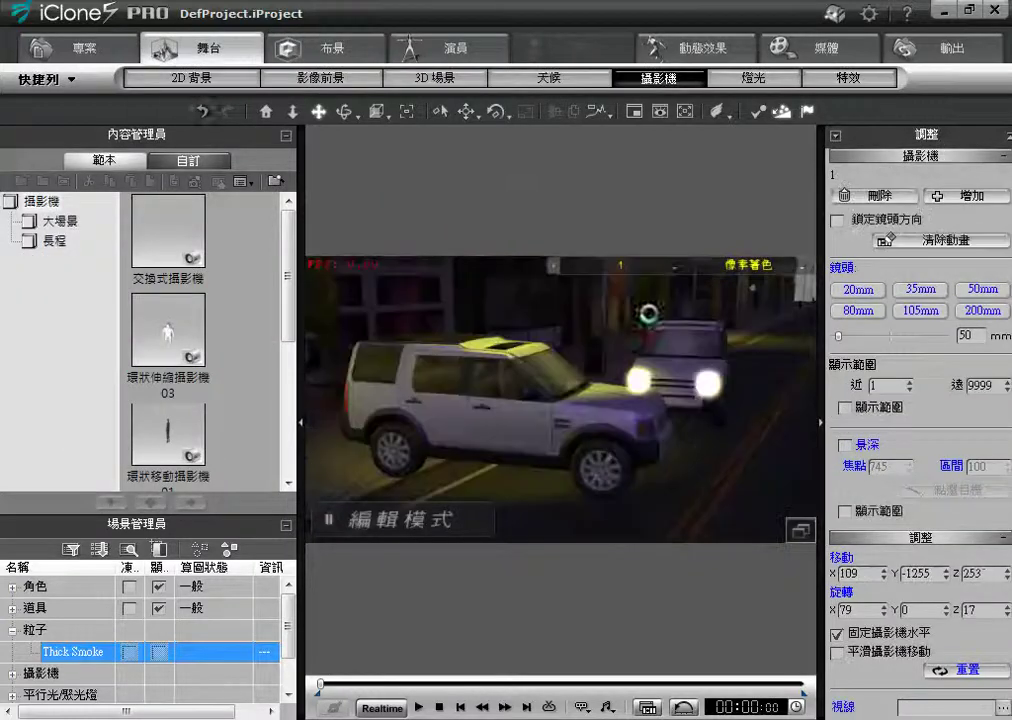
pyautogui.click(419, 707)
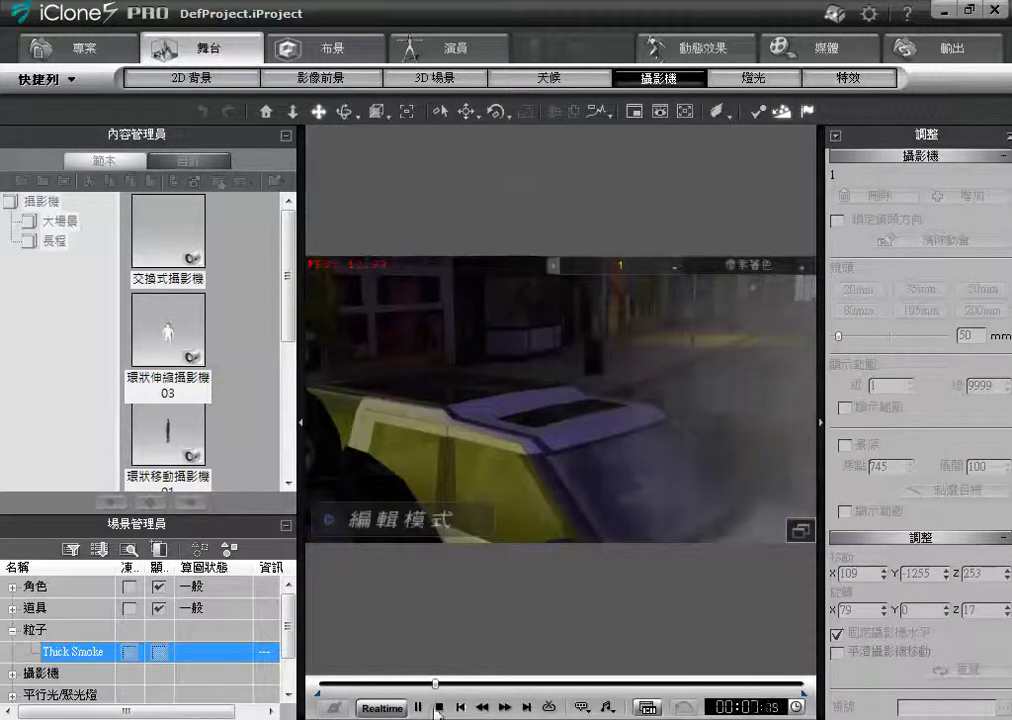
pyautogui.click(418, 707)
pyautogui.moveTo(441, 690); pyautogui.dragTo(405, 690)
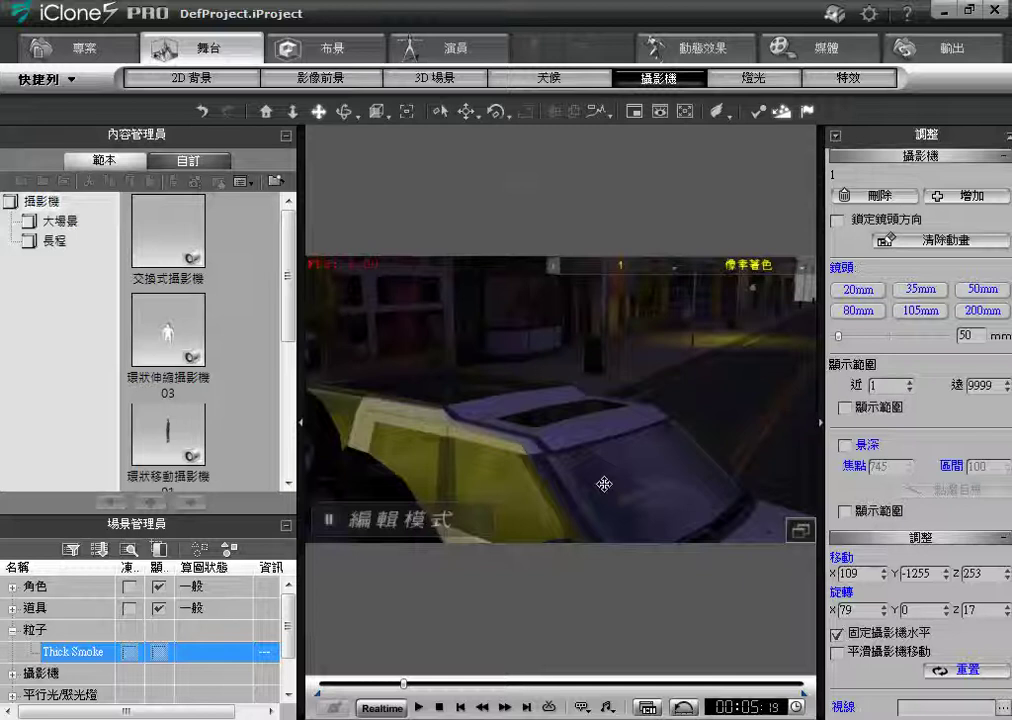
pyautogui.click(440, 708)
# Return to the preview camera and look through the 火與煙 particles and the Thick Smoke emitter's settings
pyautogui.click(640, 267)
pyautogui.click(614, 293)
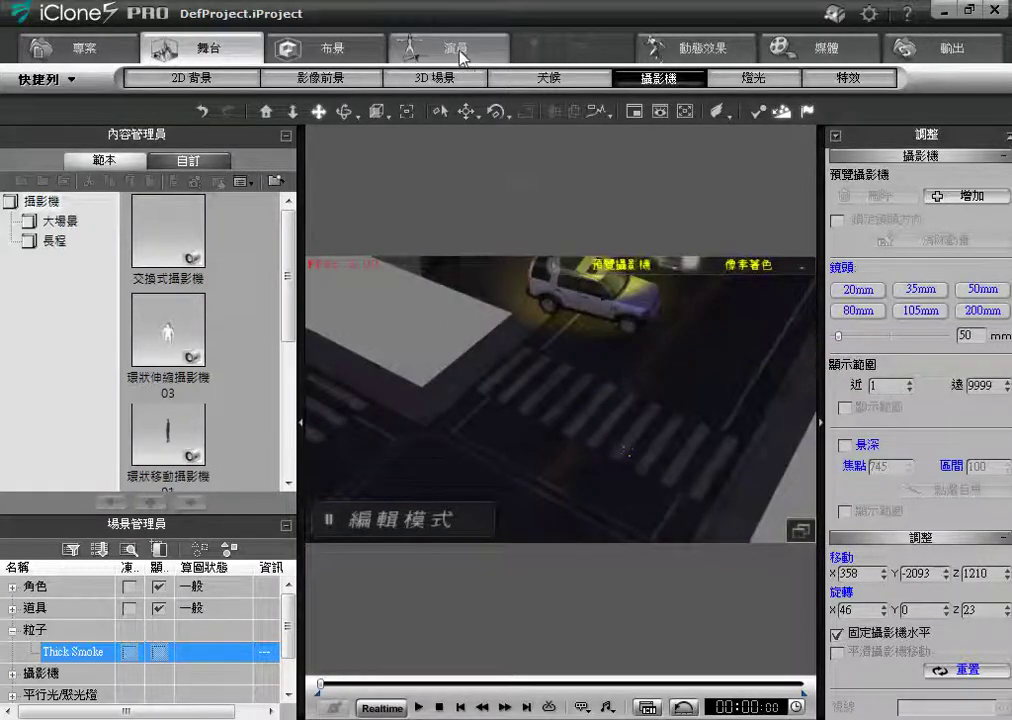
pyautogui.click(366, 47)
pyautogui.click(498, 80)
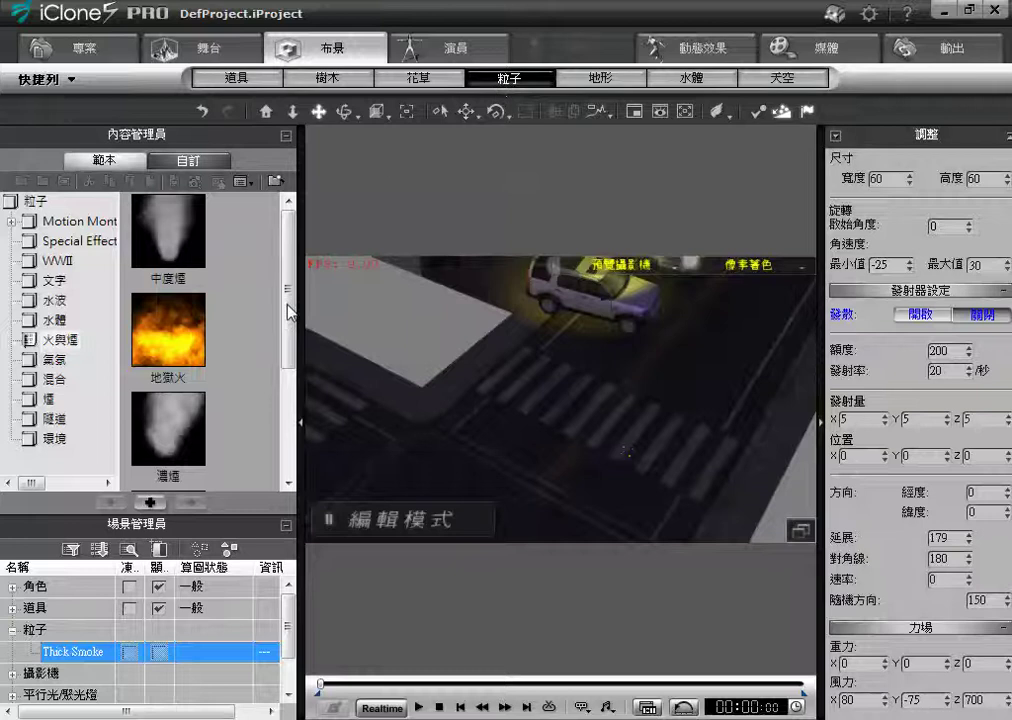
pyautogui.scroll(-1, 277, 371)
pyautogui.scroll(1, 214, 350)
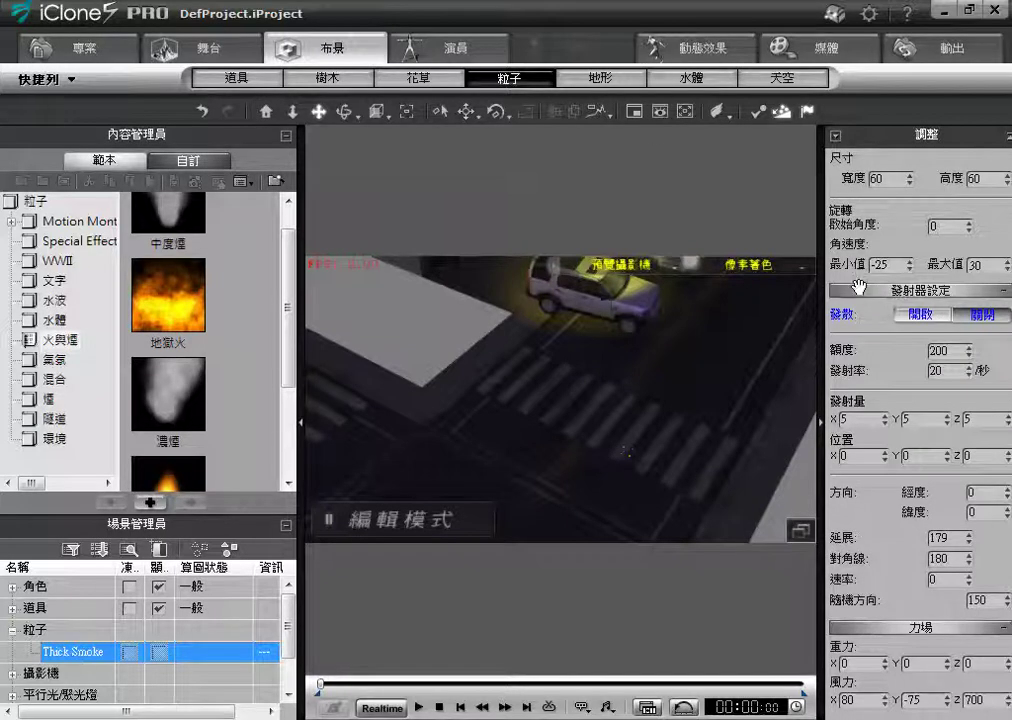
pyautogui.click(837, 136)
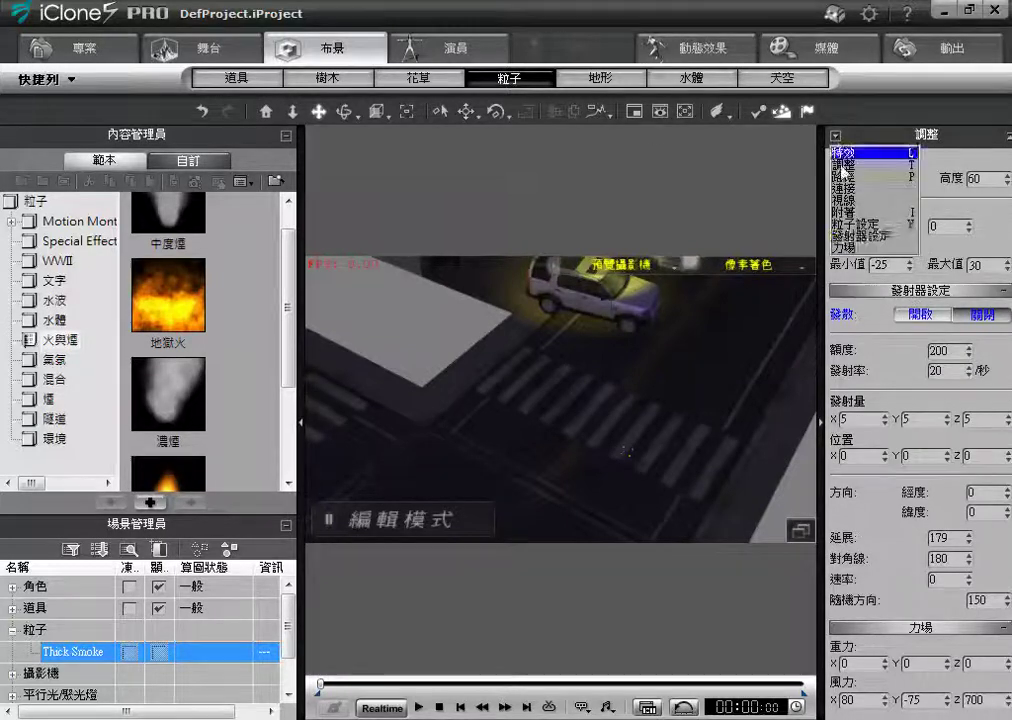
pyautogui.click(872, 338)
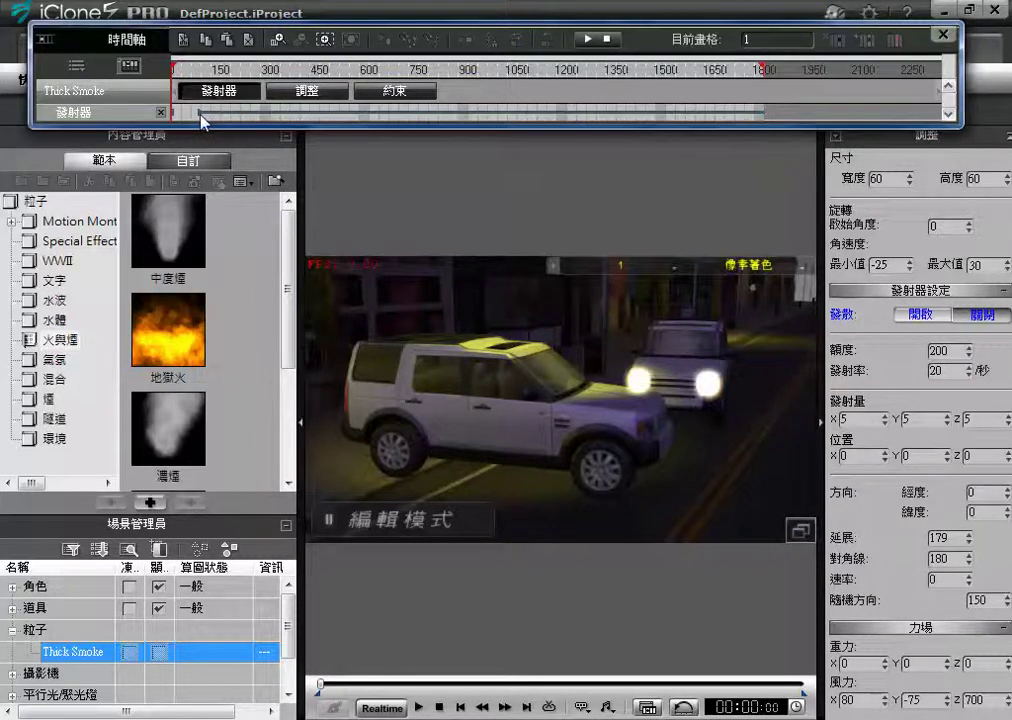
# Move the emission key on Thick Smoke's 發射器 track earlier to about frame 73, then play and stop the animation to check the smoke
pyautogui.press('space')
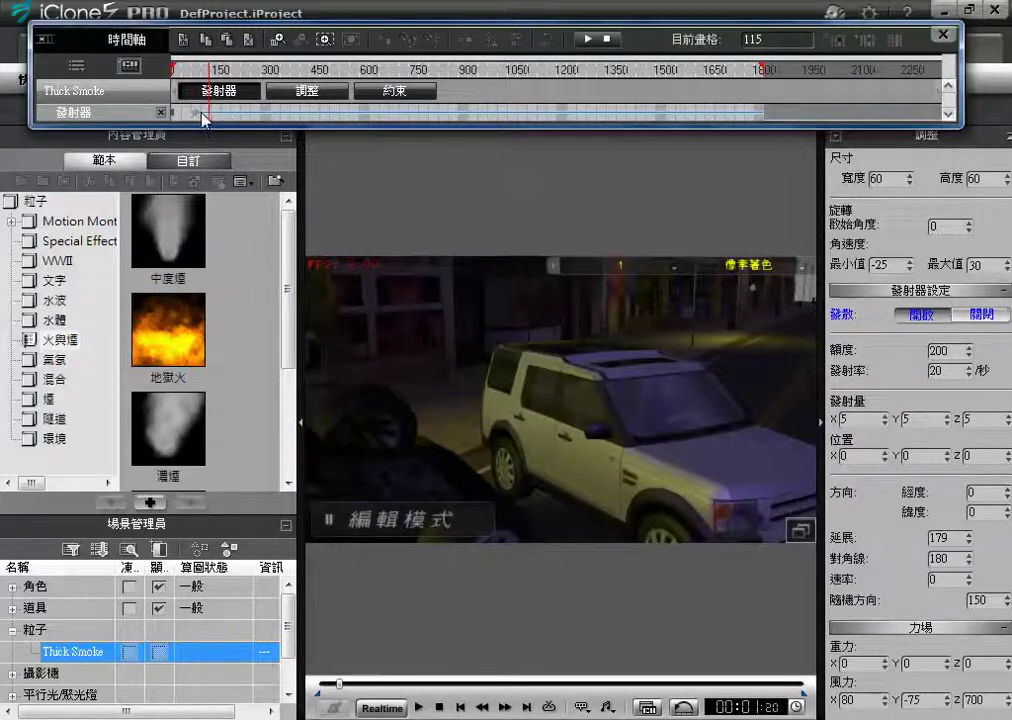
pyautogui.click(196, 112)
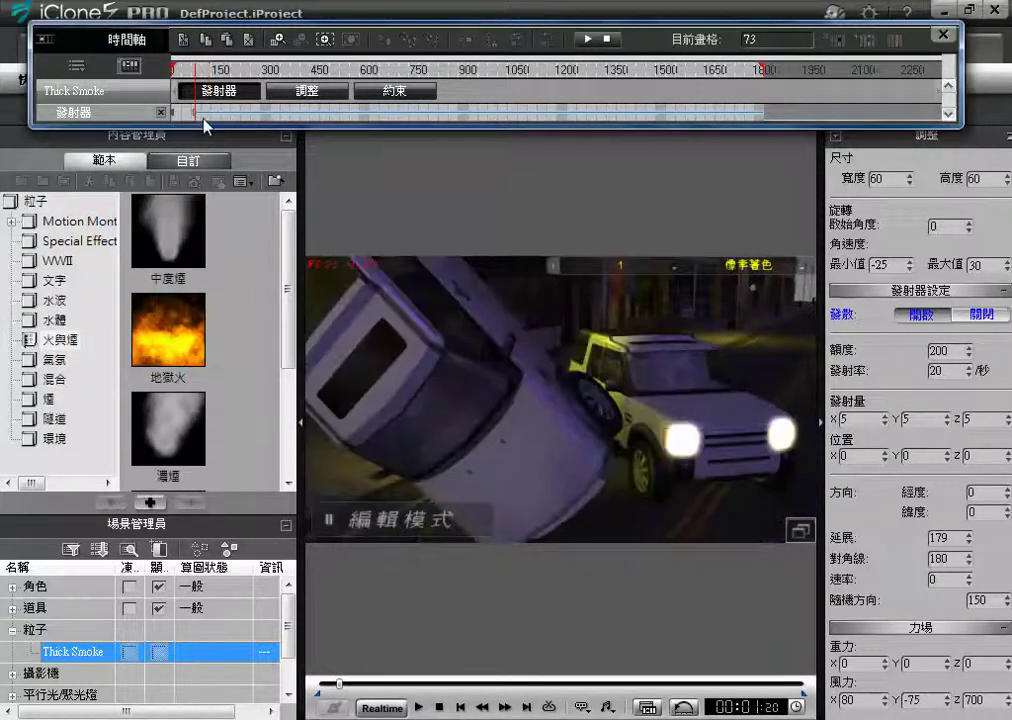
pyautogui.click(943, 35)
pyautogui.click(419, 707)
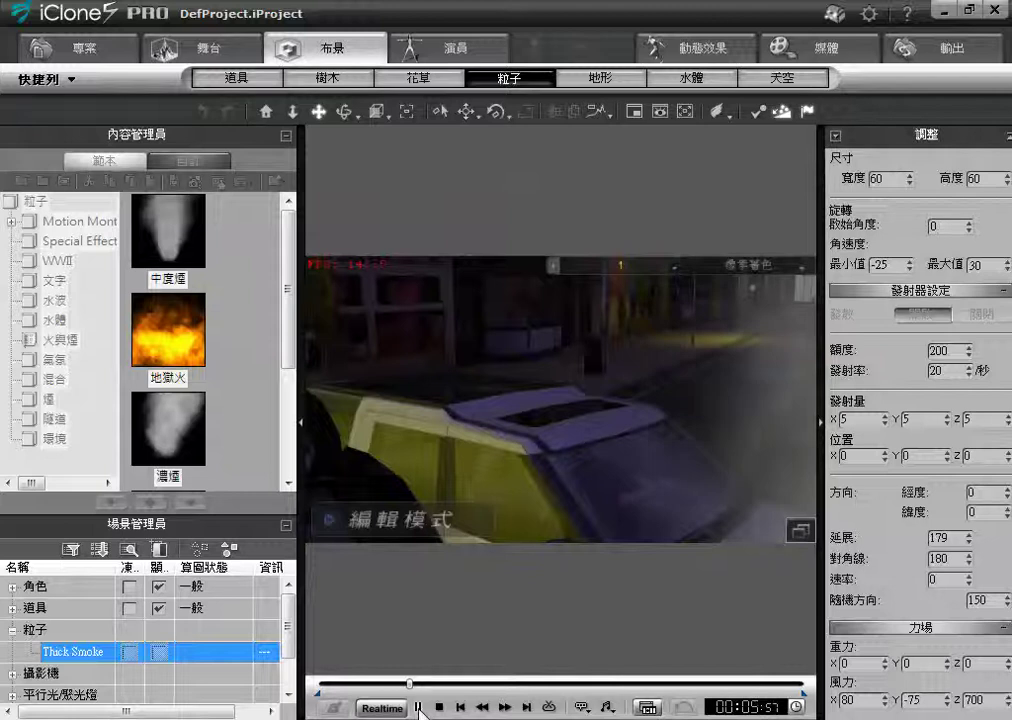
pyautogui.click(419, 707)
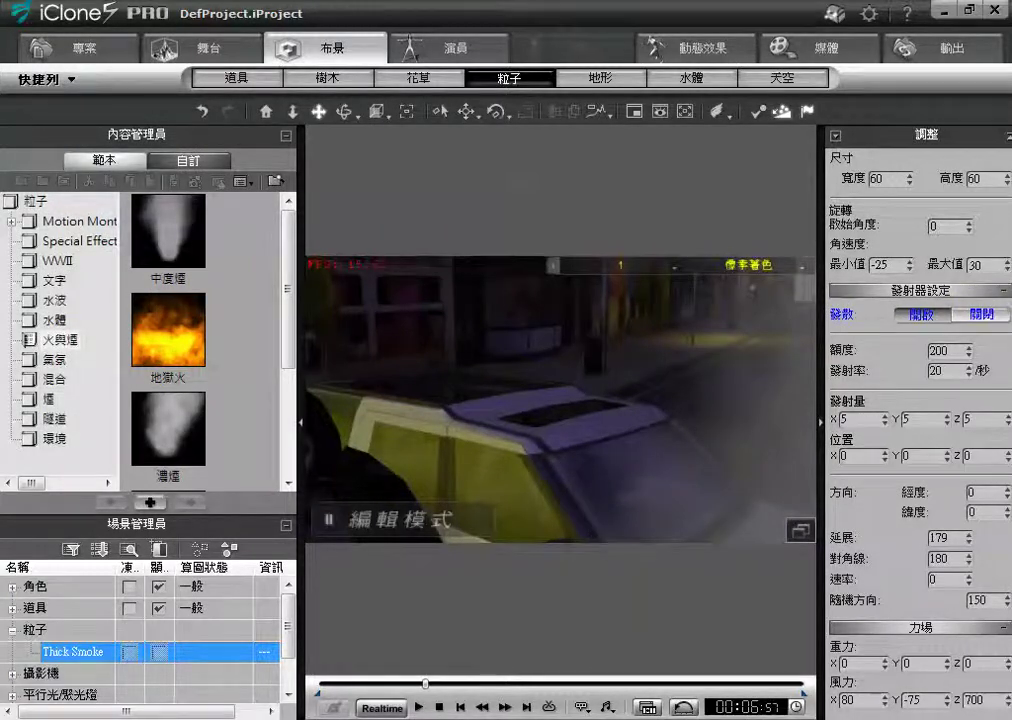
pyautogui.click(439, 707)
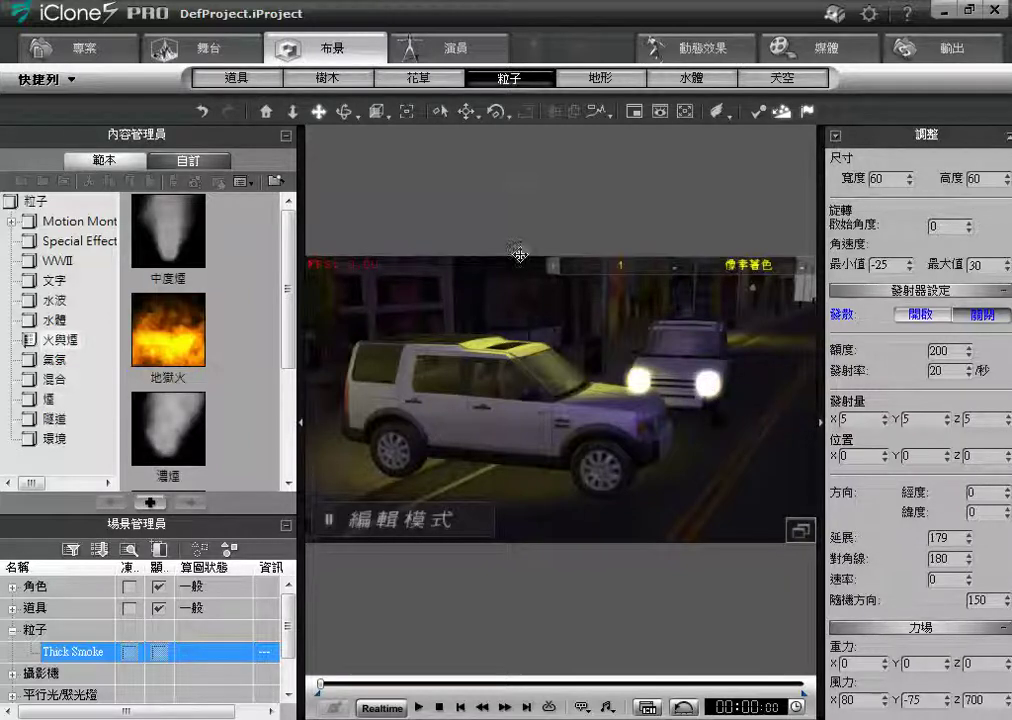
# Enable HDR in the stage's 天候 (atmosphere) settings
pyautogui.click(226, 49)
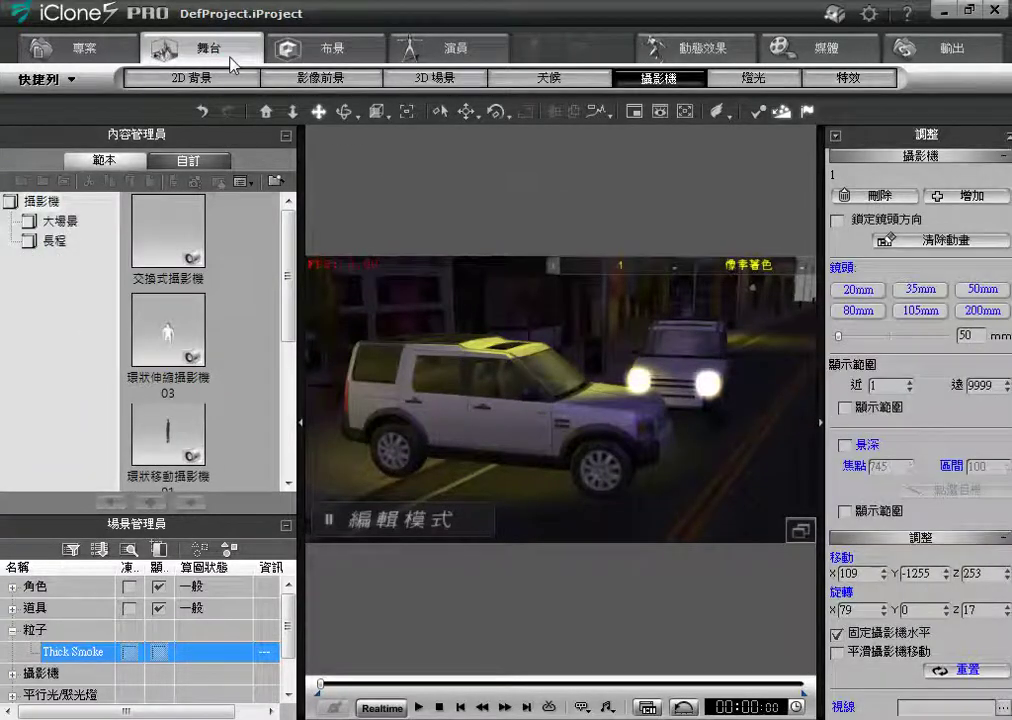
pyautogui.click(547, 80)
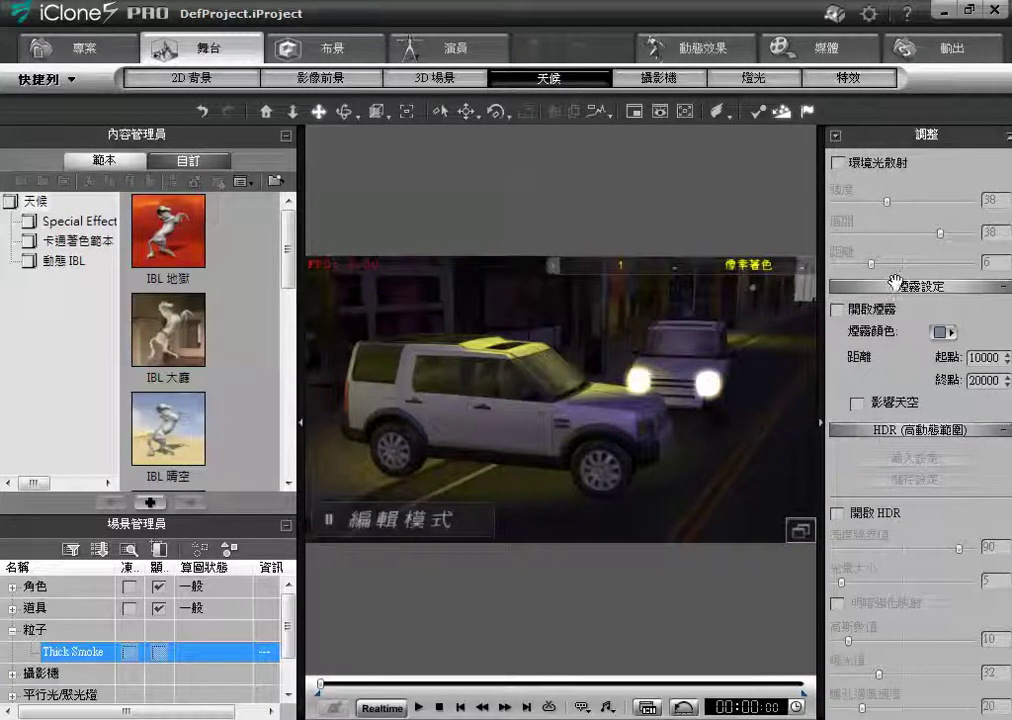
pyautogui.scroll(3, 842, 355)
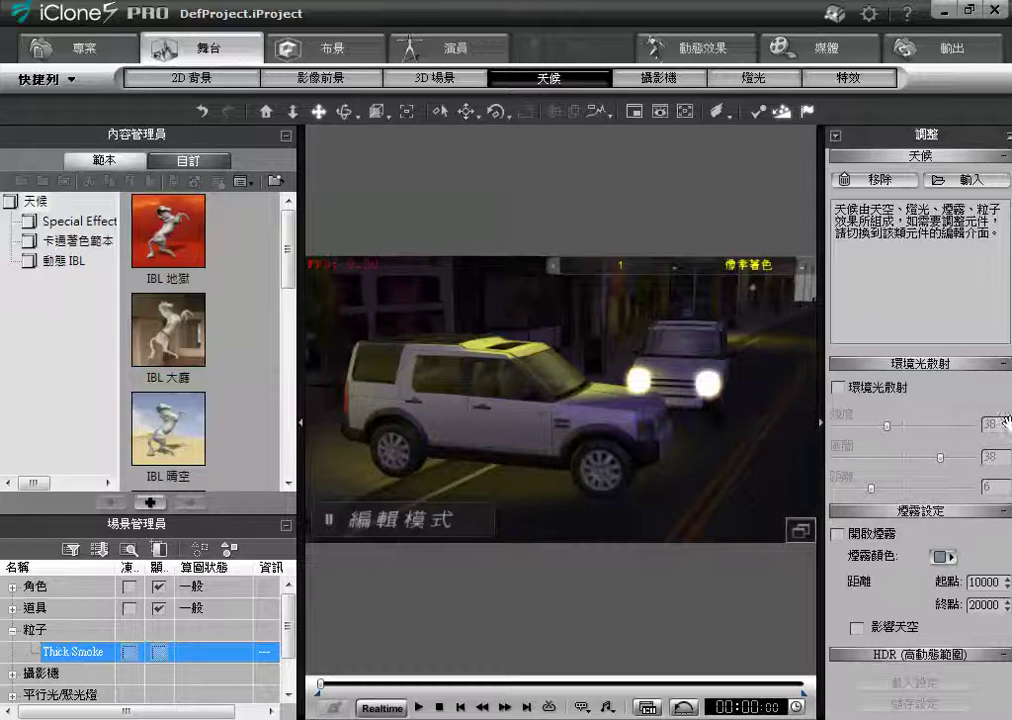
pyautogui.click(836, 137)
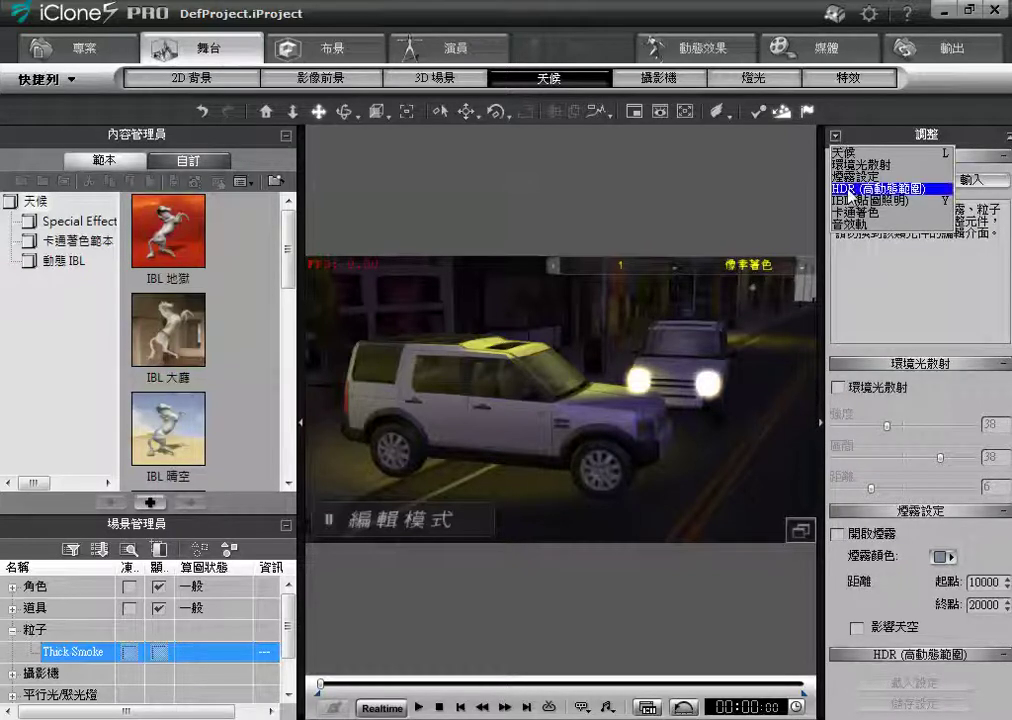
pyautogui.click(846, 189)
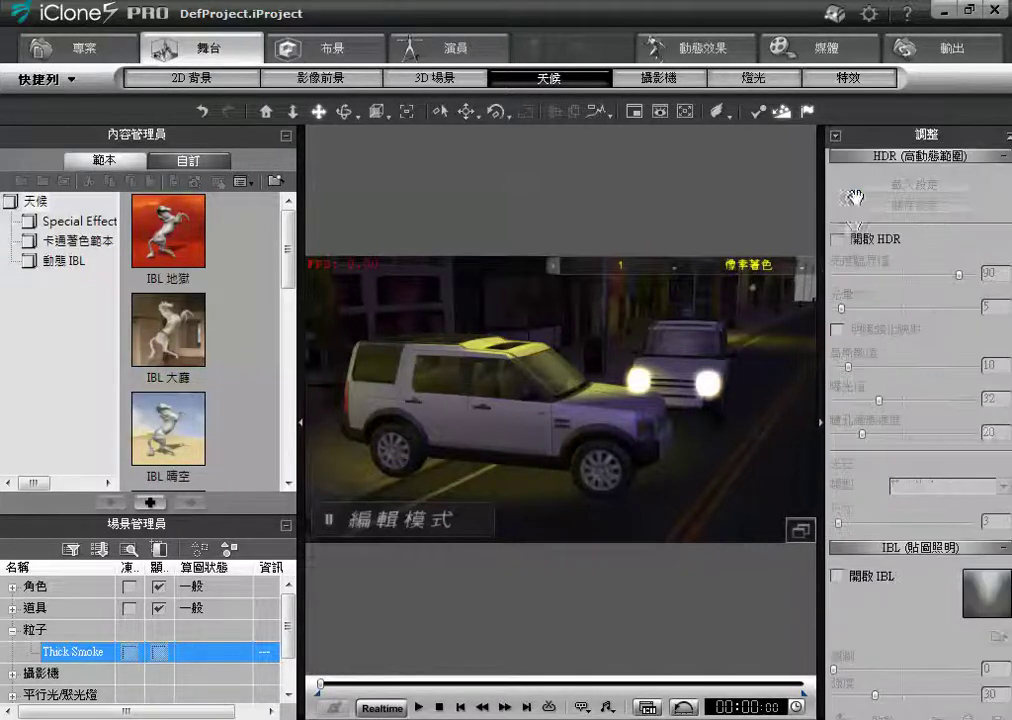
pyautogui.click(837, 240)
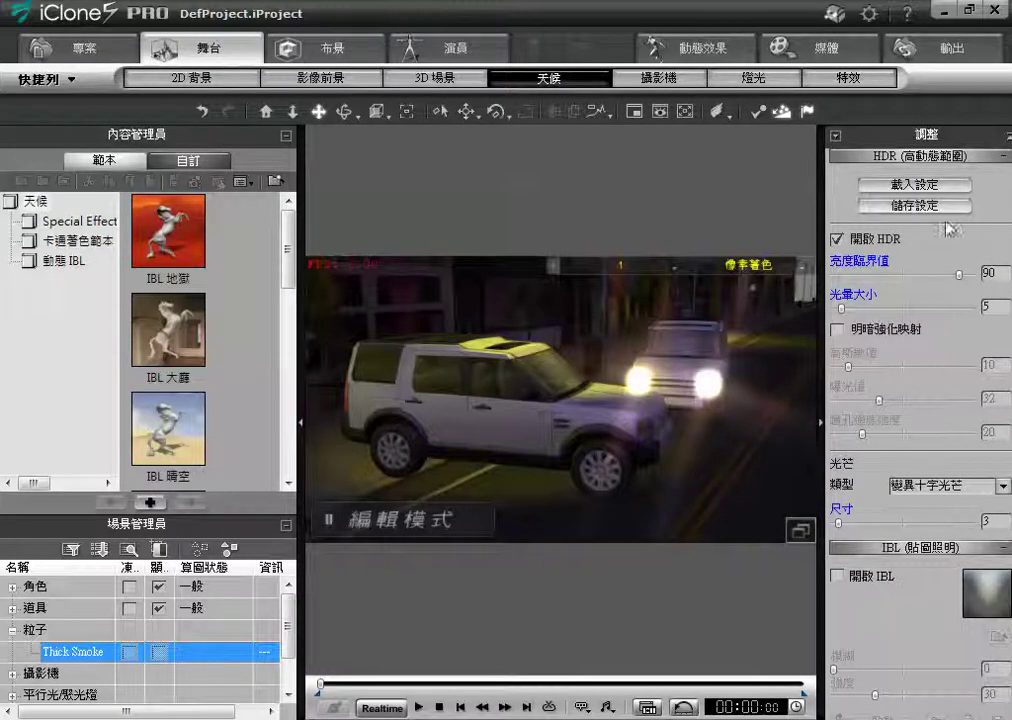
# Set the HDR brightness threshold (亮度臨界值) to 81, the glare size (尺寸) to 6 and the halo size (光暈大小) to 3
pyautogui.moveTo(959, 277); pyautogui.dragTo(948, 320)
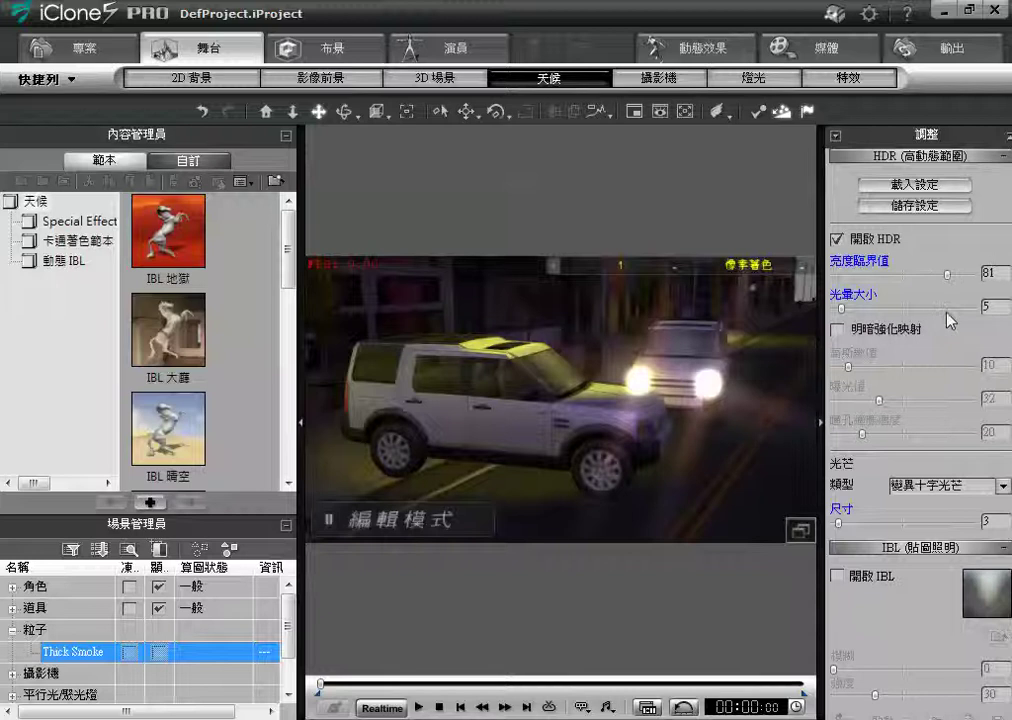
pyautogui.moveTo(839, 522)
pyautogui.mouseDown()
pyautogui.moveTo(855, 519)
pyautogui.moveTo(842, 528)
pyautogui.mouseUp()
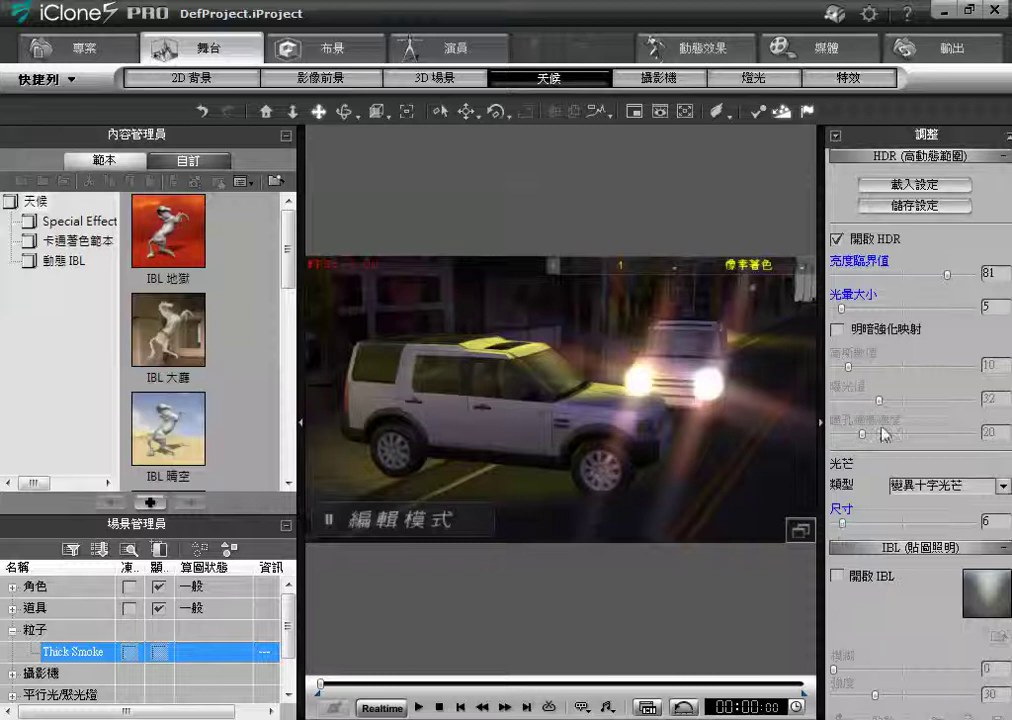
pyautogui.moveTo(841, 309)
pyautogui.mouseDown()
pyautogui.moveTo(866, 310)
pyautogui.moveTo(839, 310)
pyautogui.mouseUp()
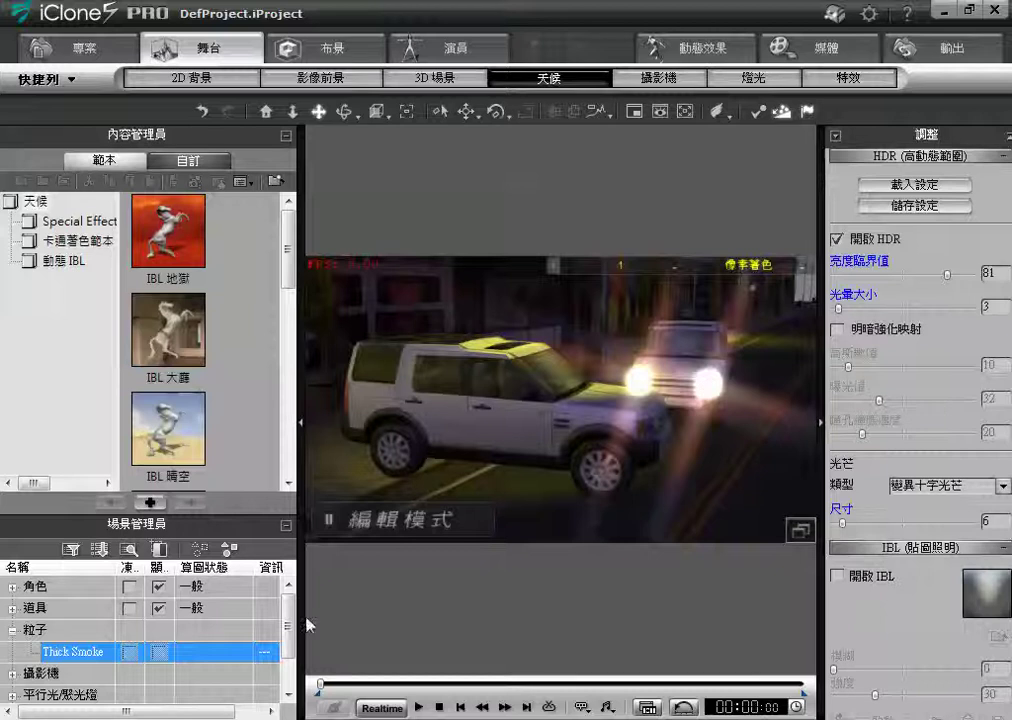
# Lower the glow map (光暈特效) strength of the headlight box Box_001's material to 31 and play the animation to check it
pyautogui.click(12, 608)
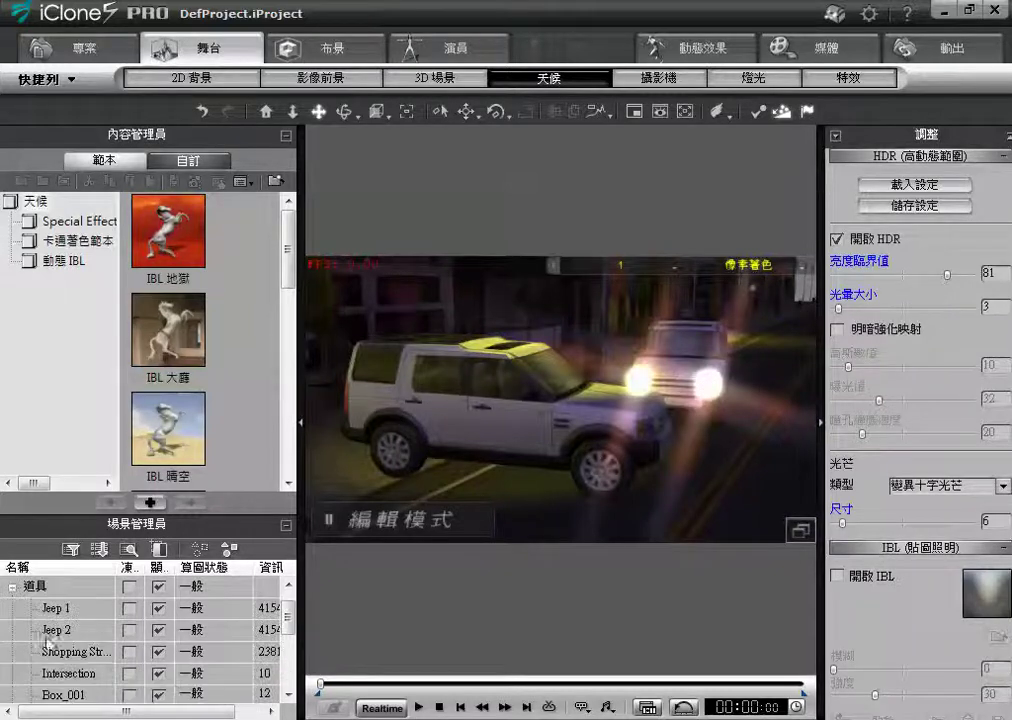
pyautogui.click(75, 700)
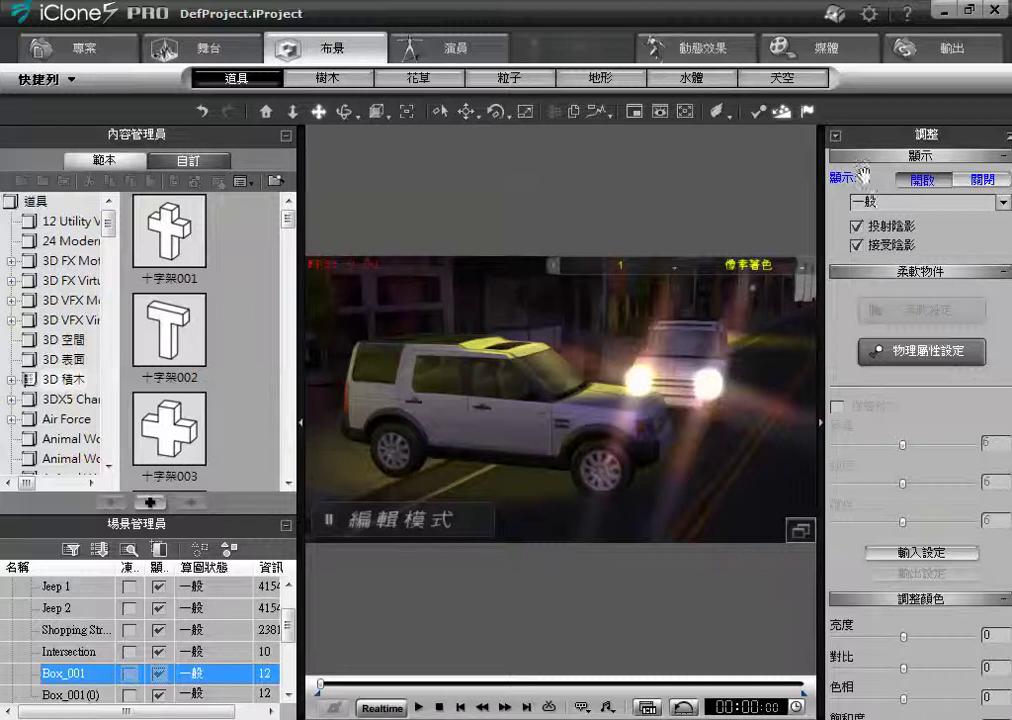
pyautogui.click(835, 136)
pyautogui.click(872, 284)
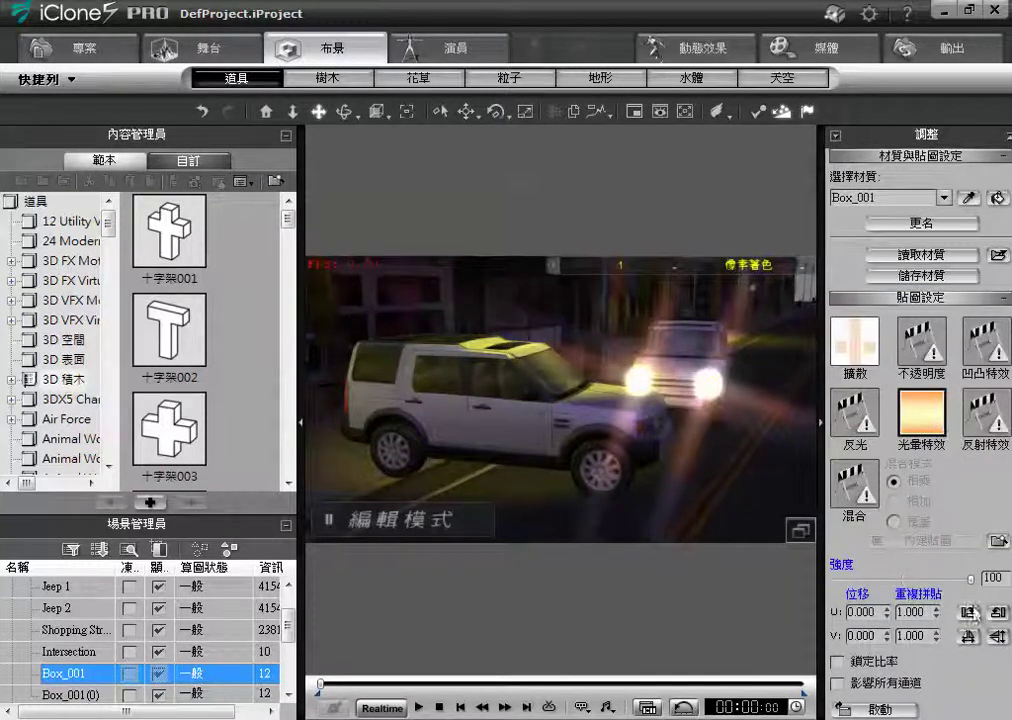
pyautogui.moveTo(962, 579); pyautogui.dragTo(884, 579)
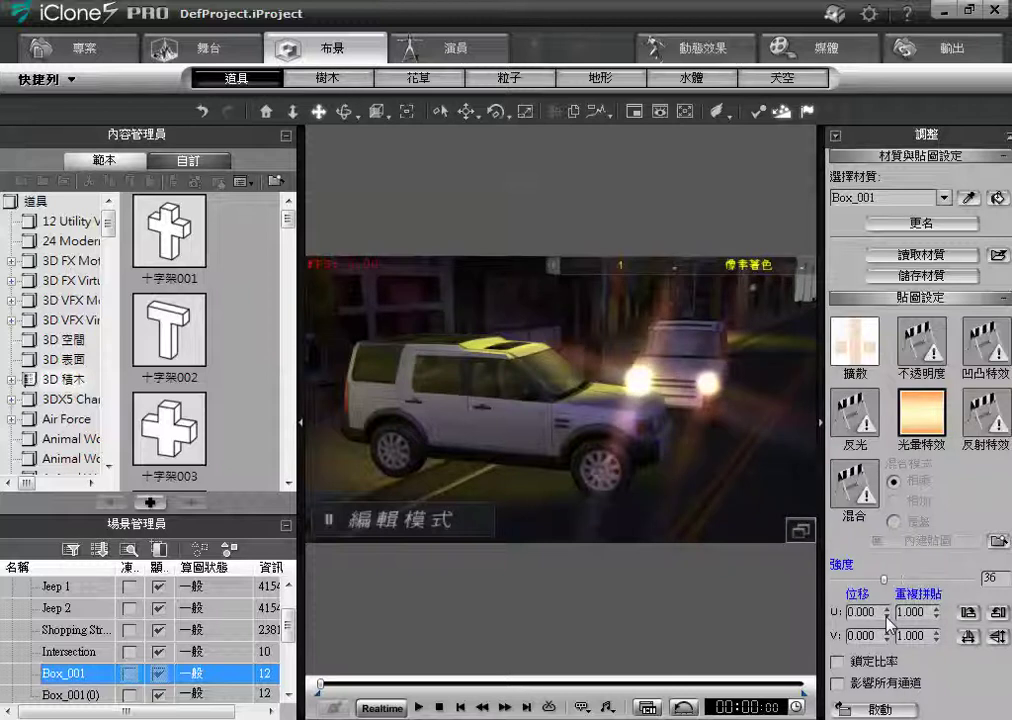
pyautogui.moveTo(884, 579)
pyautogui.mouseDown()
pyautogui.moveTo(970, 580)
pyautogui.moveTo(873, 580)
pyautogui.mouseUp()
pyautogui.press('Right')
pyautogui.press('Right')
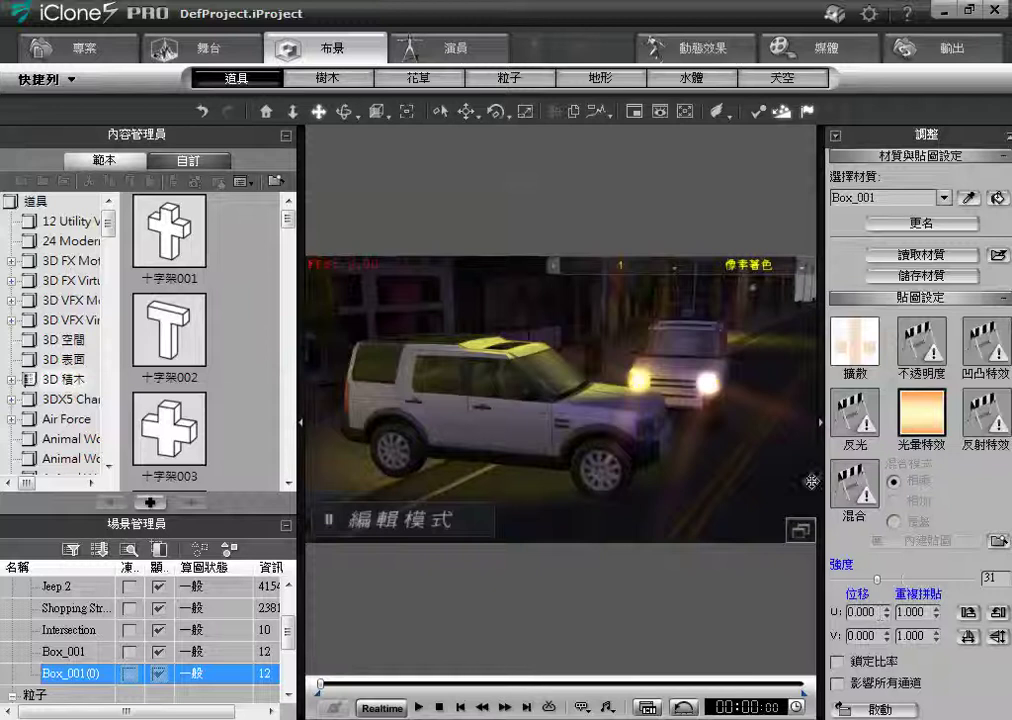
pyautogui.click(418, 708)
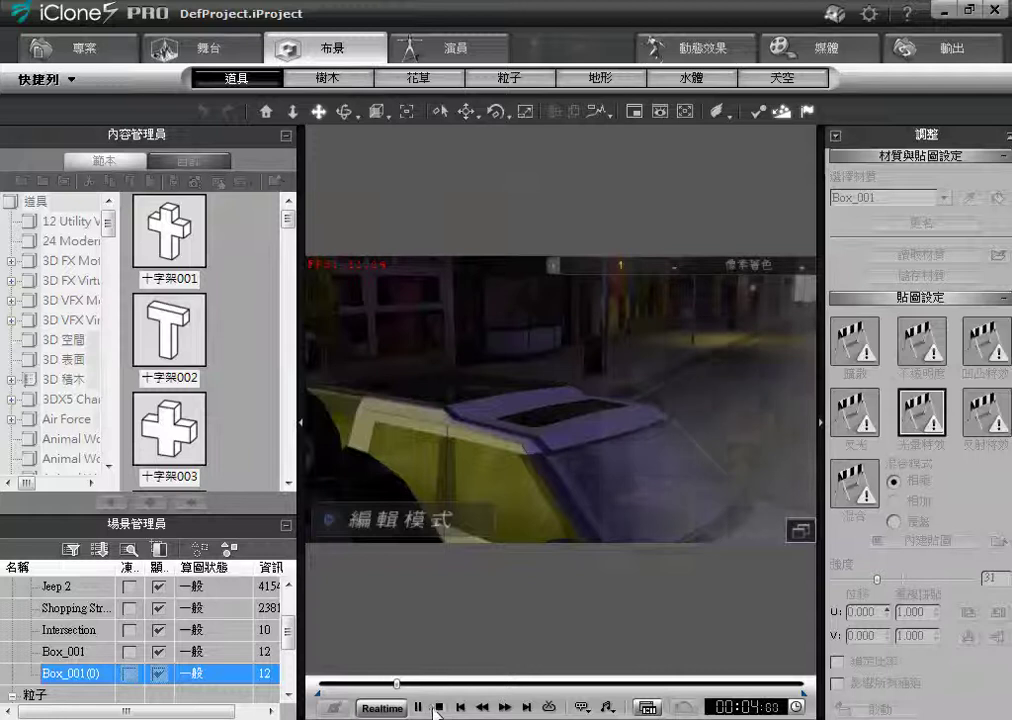
pyautogui.click(439, 708)
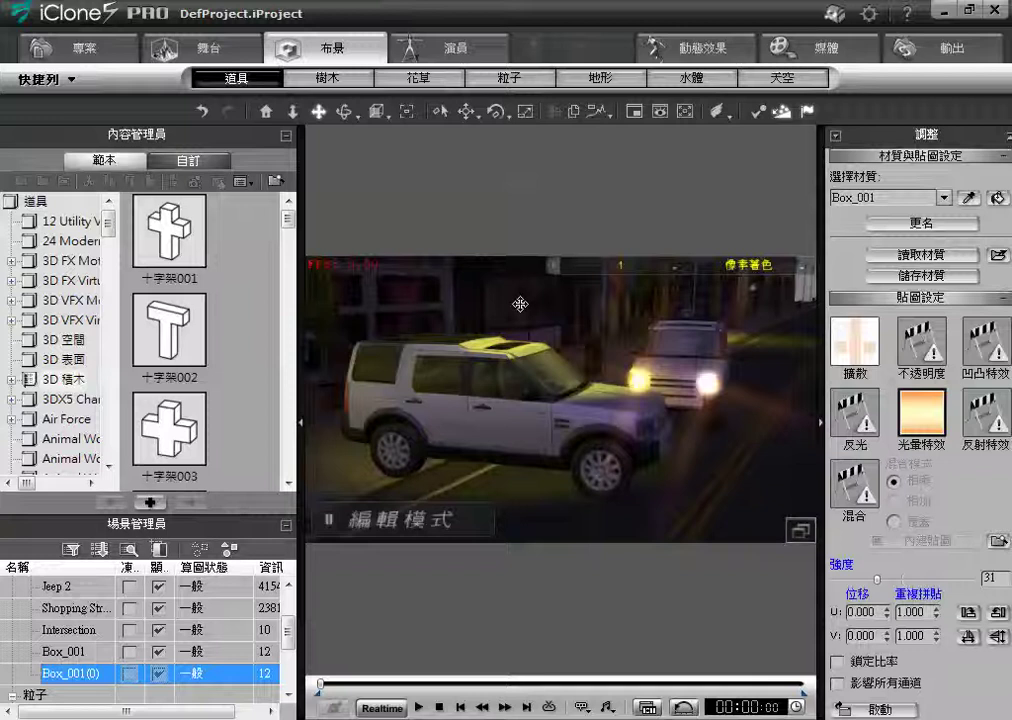
# Return to the stage's 天候 HDR settings and switch HDR off and on again to compare the scene
pyautogui.click(210, 48)
pyautogui.click(538, 79)
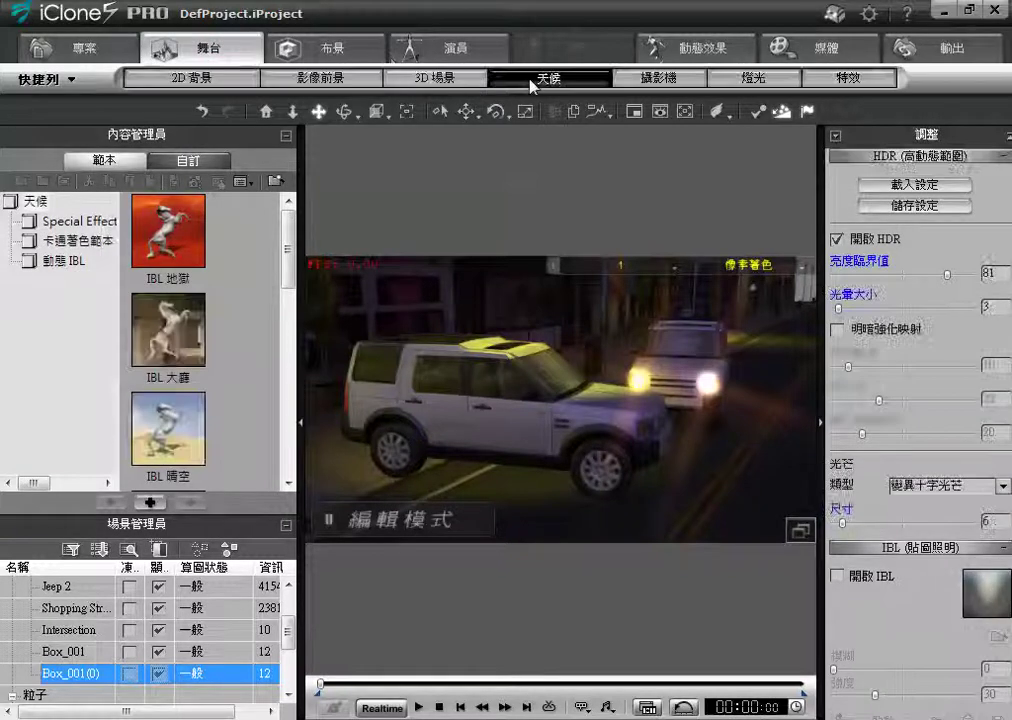
pyautogui.click(845, 157)
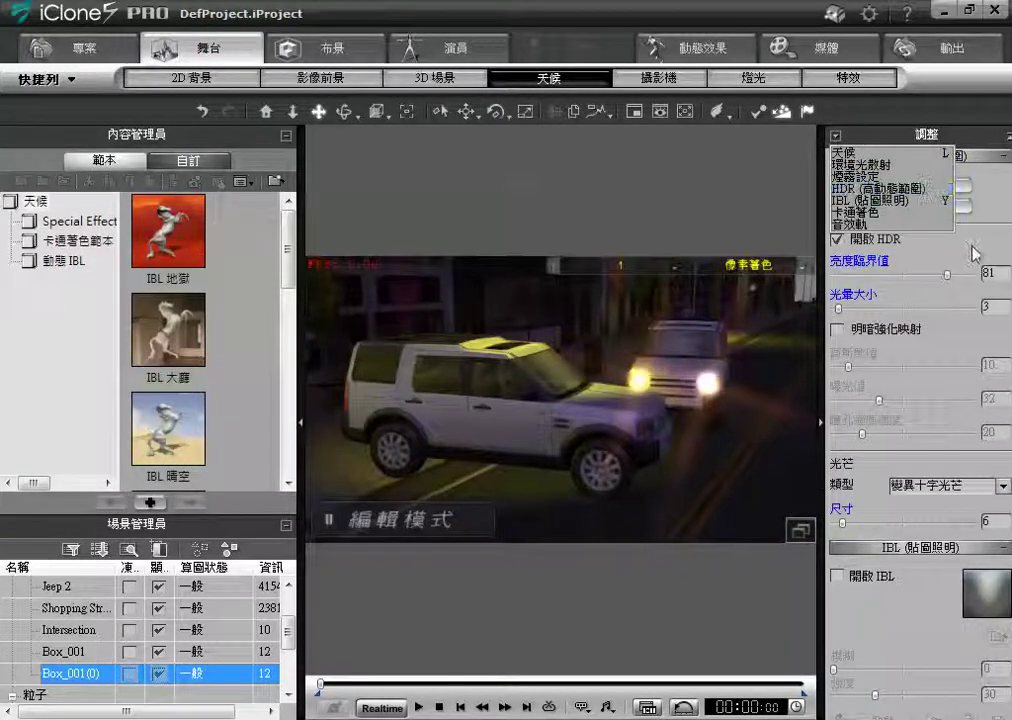
pyautogui.click(856, 192)
pyautogui.click(838, 240)
pyautogui.click(838, 240)
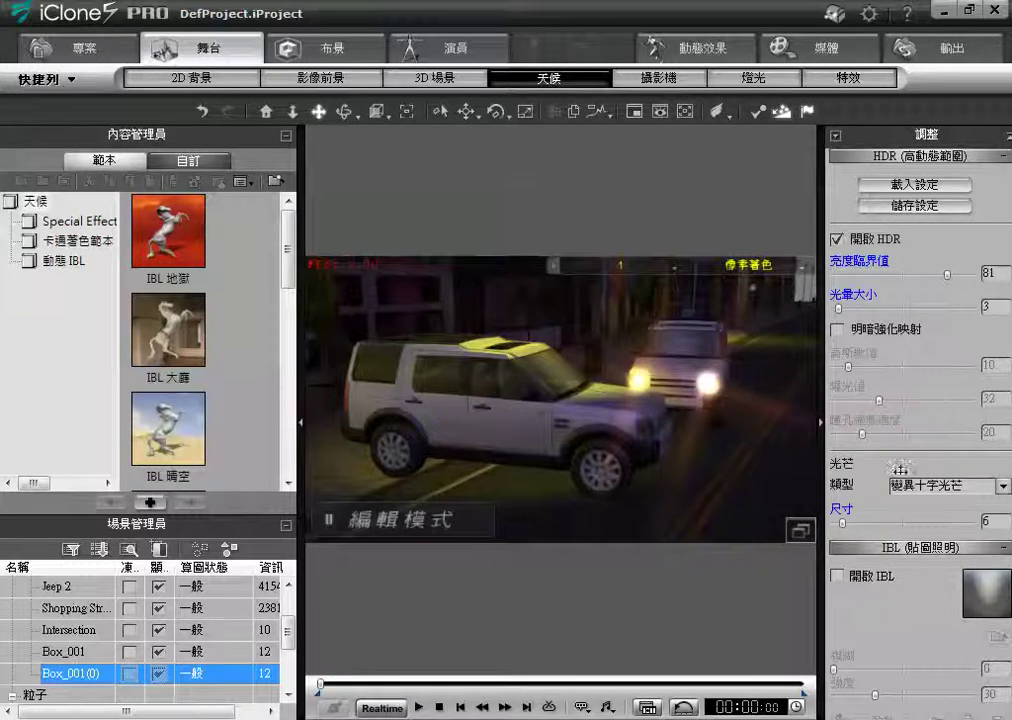
# Change the HDR glare type (光芒類型) to 水平光芒 and play and stop the animation to check the effect
pyautogui.click(1002, 486)
pyautogui.moveTo(996, 517); pyautogui.dragTo(997, 553)
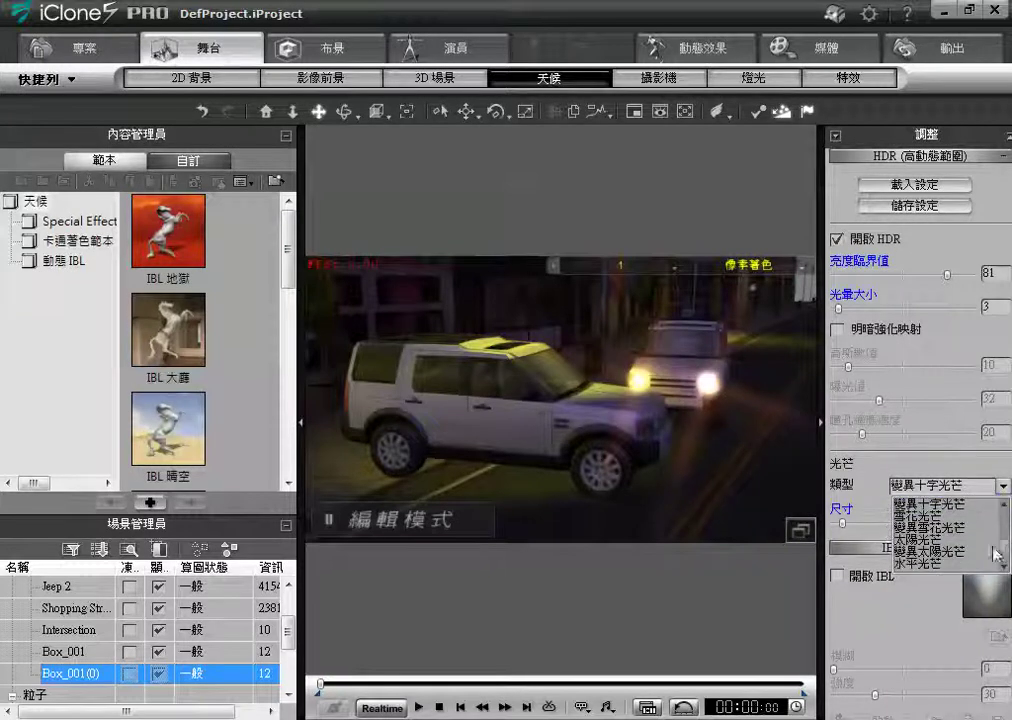
pyautogui.click(980, 563)
pyautogui.click(420, 707)
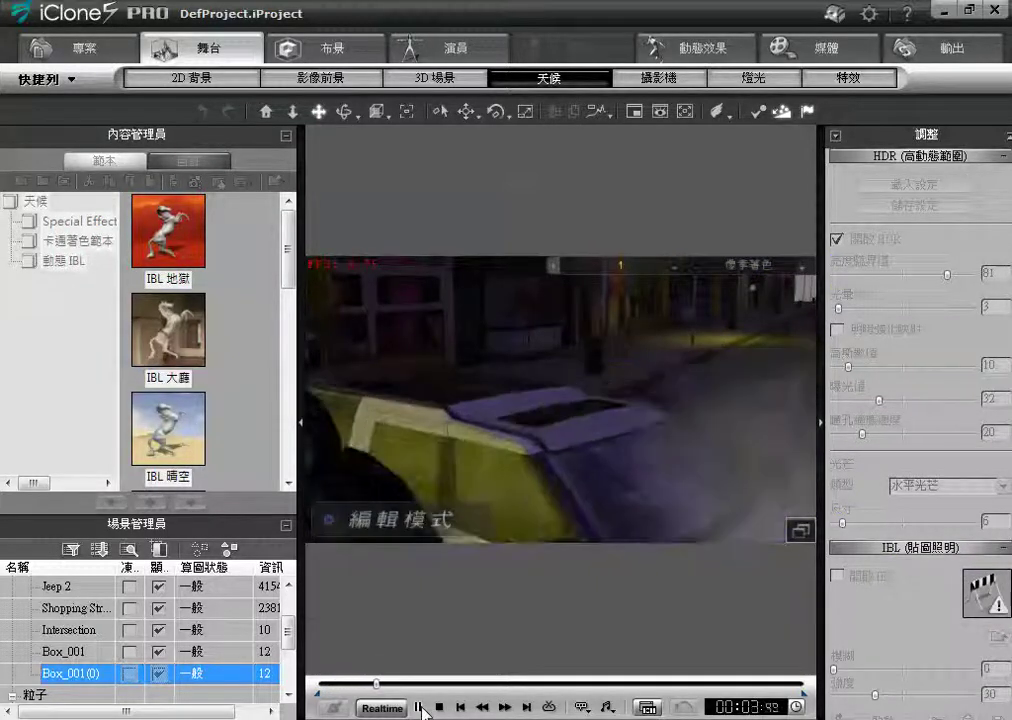
pyautogui.click(439, 707)
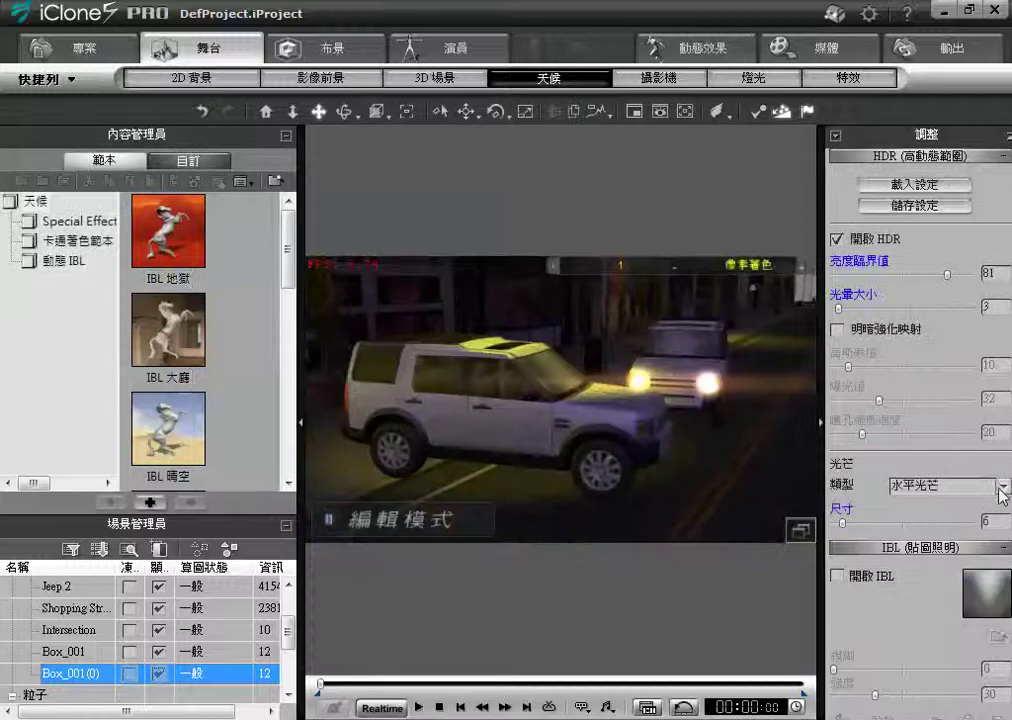
pyautogui.click(988, 487)
pyautogui.click(908, 456)
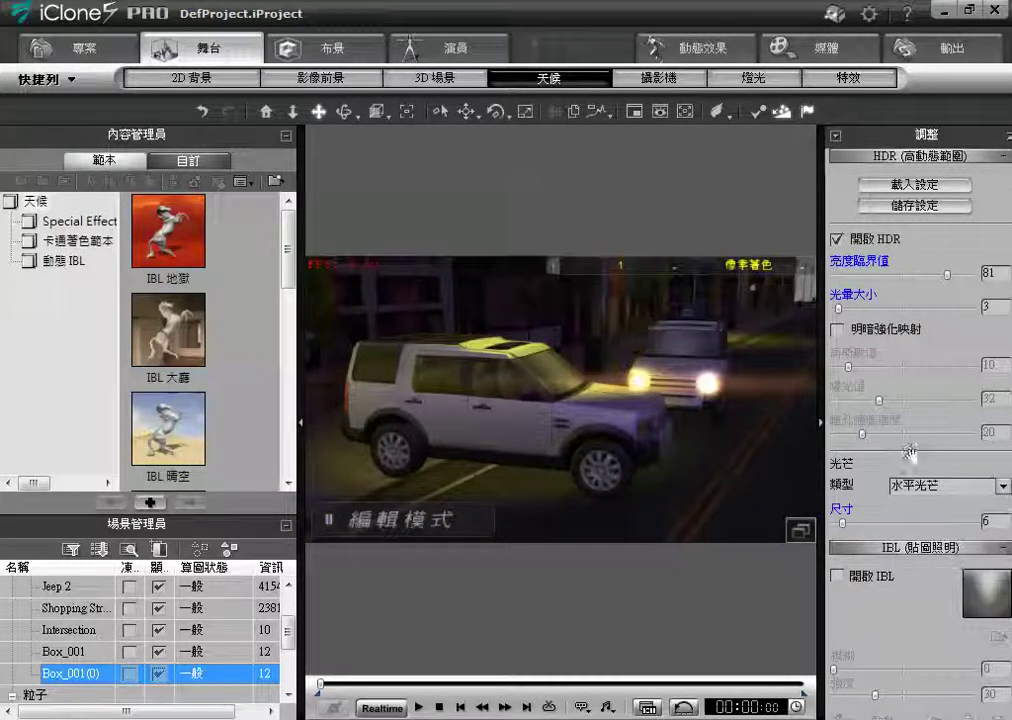